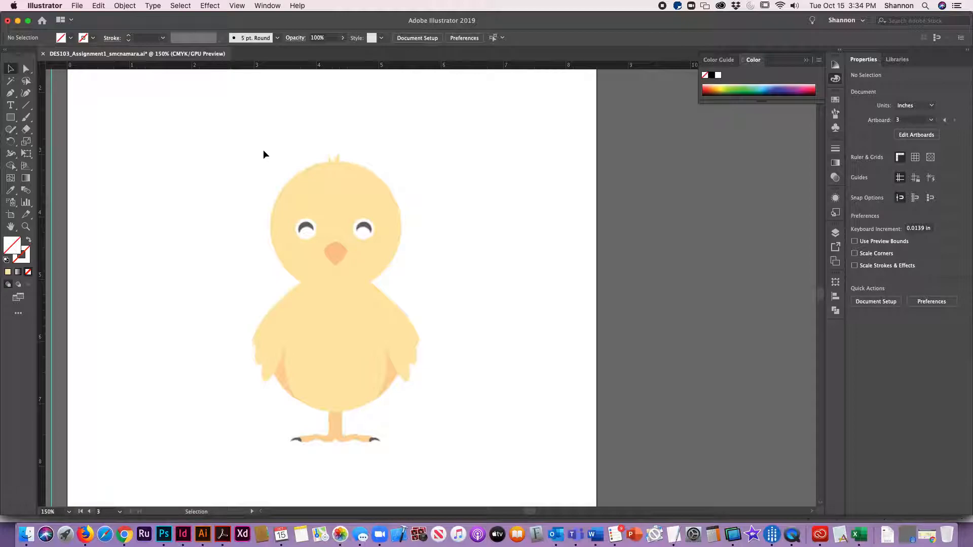
Make the topmost Final Artwork layer active and choose the Ellipse tool
left_click(835, 232)
left_click(768, 255)
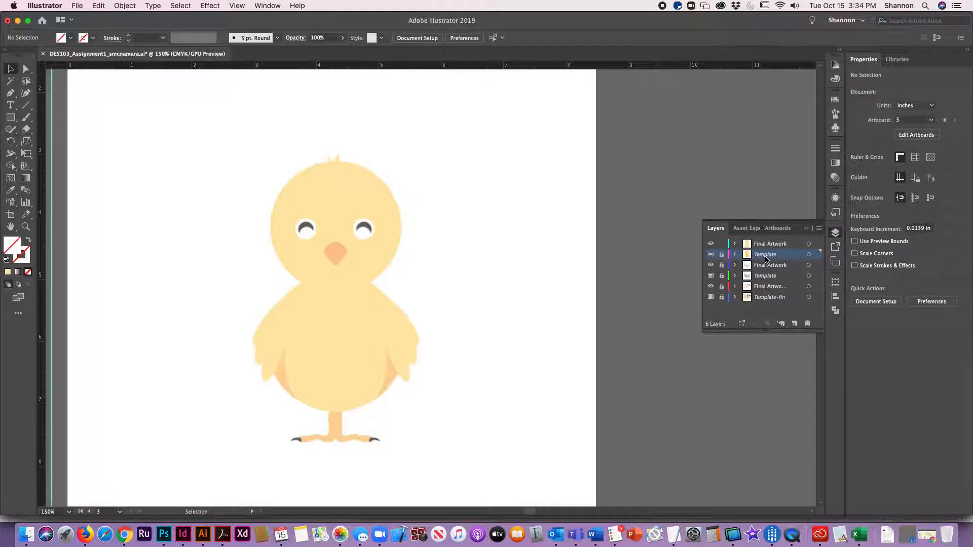
left_click(770, 246)
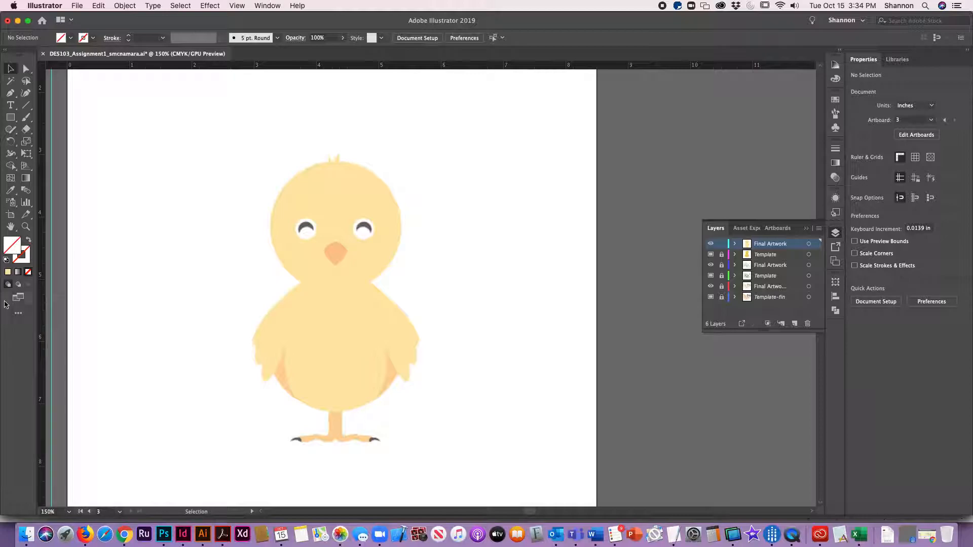
left_click(9, 119)
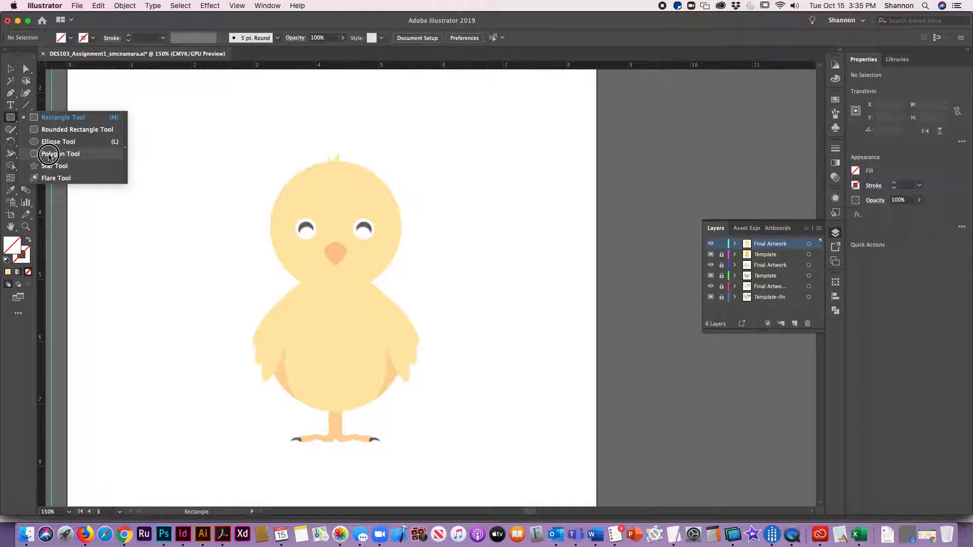
left_click(56, 141)
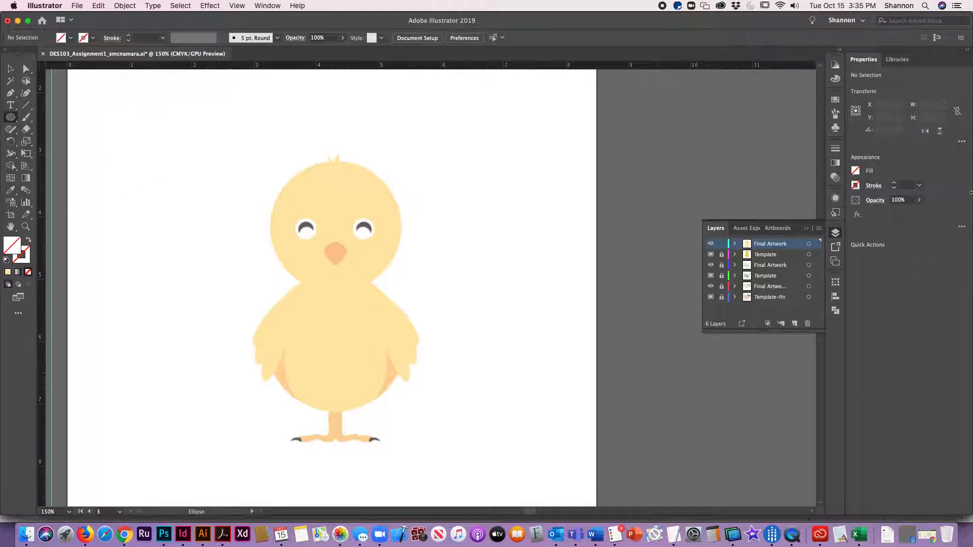
Try the Essentials Classic workspace and return to the custom workspace
left_click(861, 22)
left_click(865, 56)
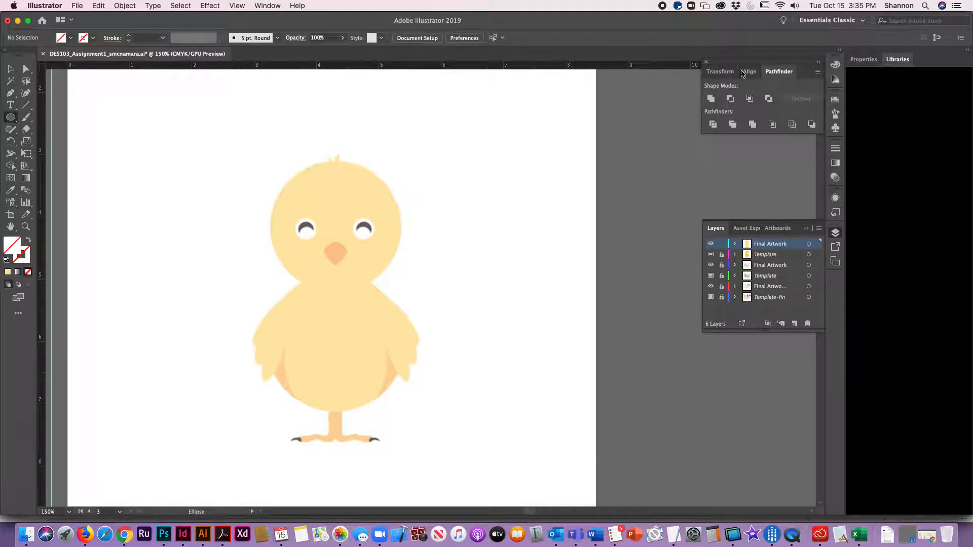
left_click(845, 21)
left_click(839, 21)
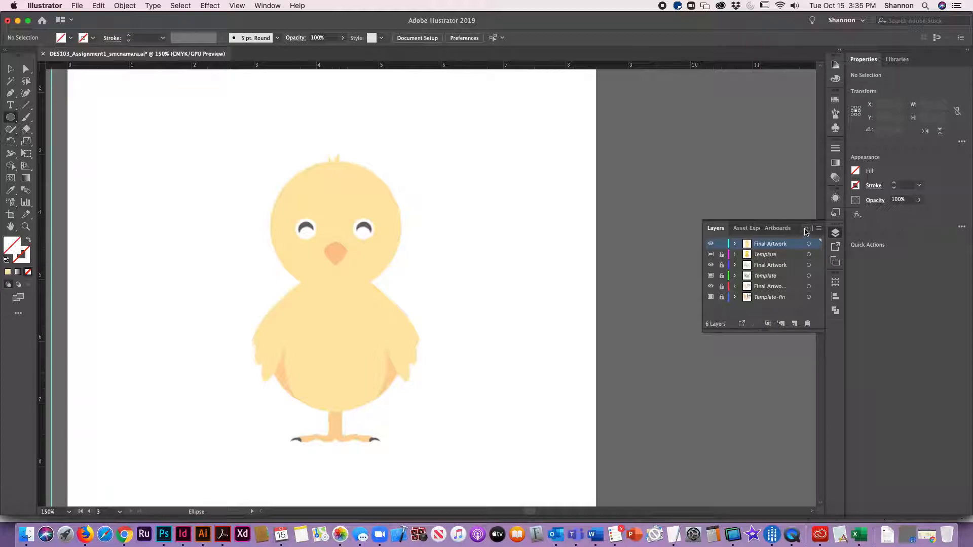
Display the Pathfinder options
left_click(266, 6)
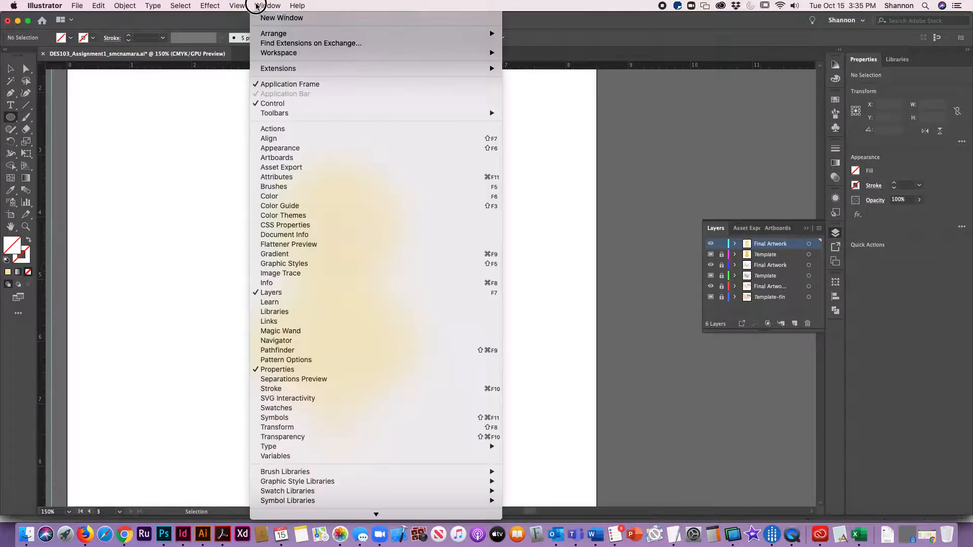
left_click(310, 353)
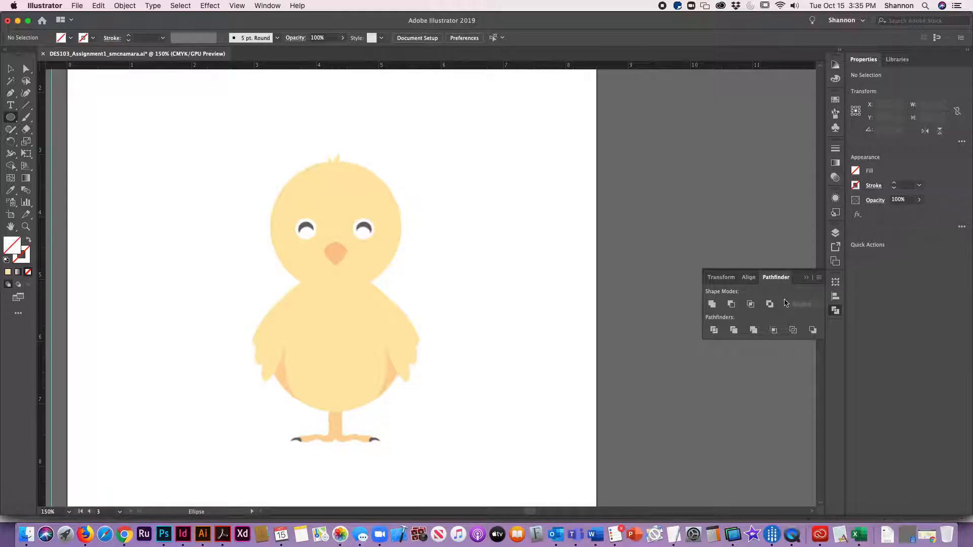
Set the stroke to the magenta-pink swatch for the ellipse, keeping the fill at none
left_click(7, 119)
left_click(26, 261)
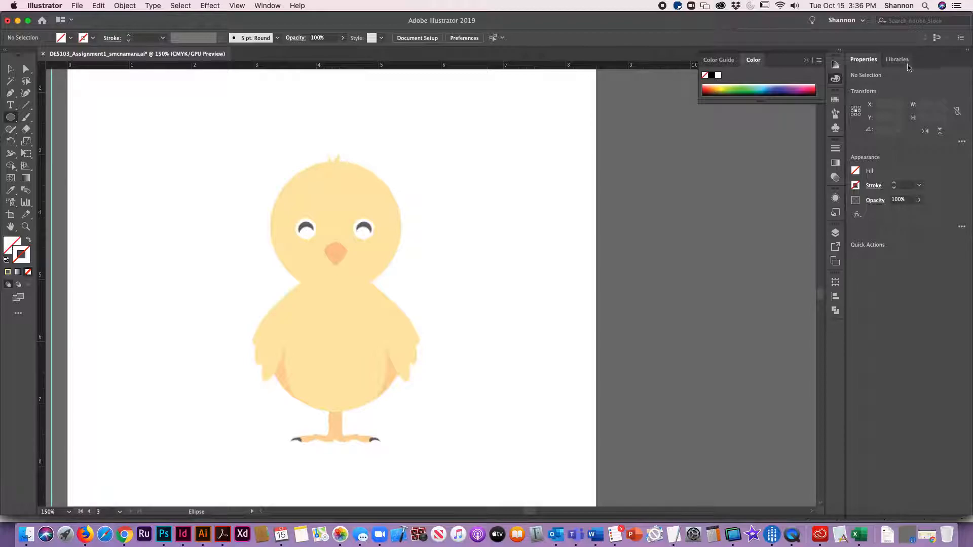
left_click(835, 100)
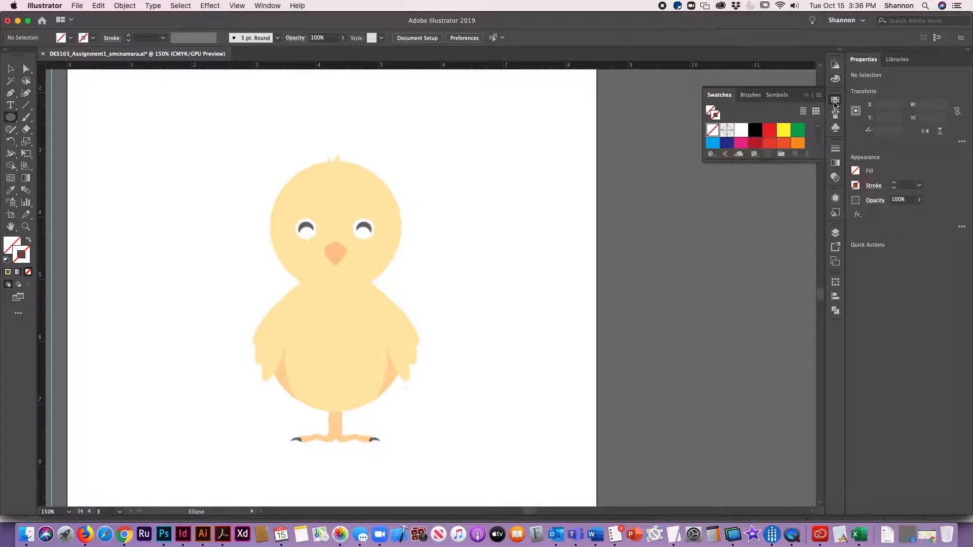
left_click(9, 251)
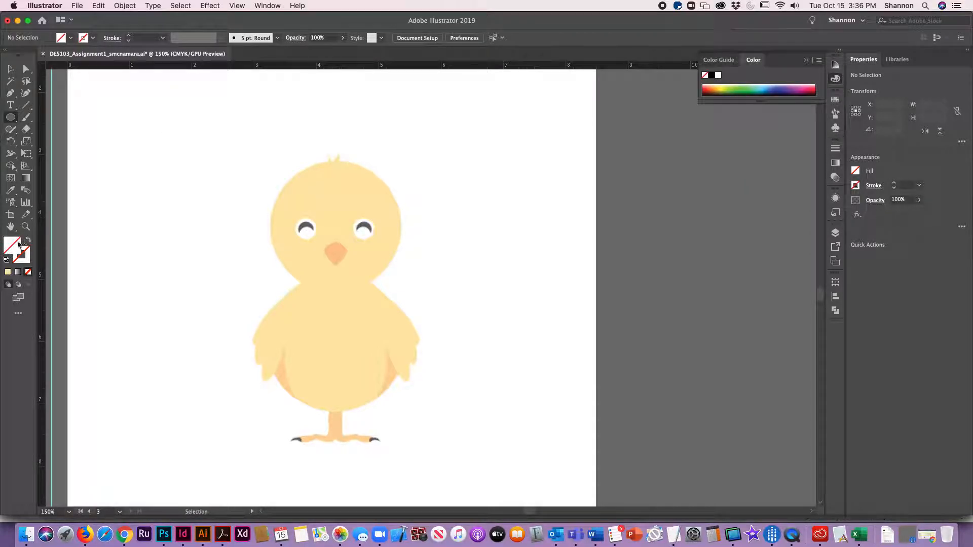
left_click(22, 253)
left_click(834, 101)
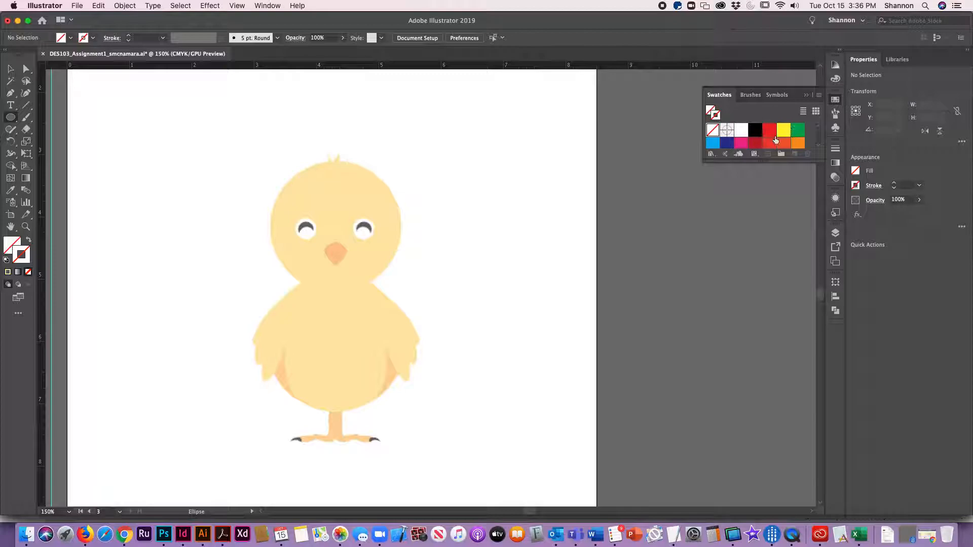
left_click(740, 143)
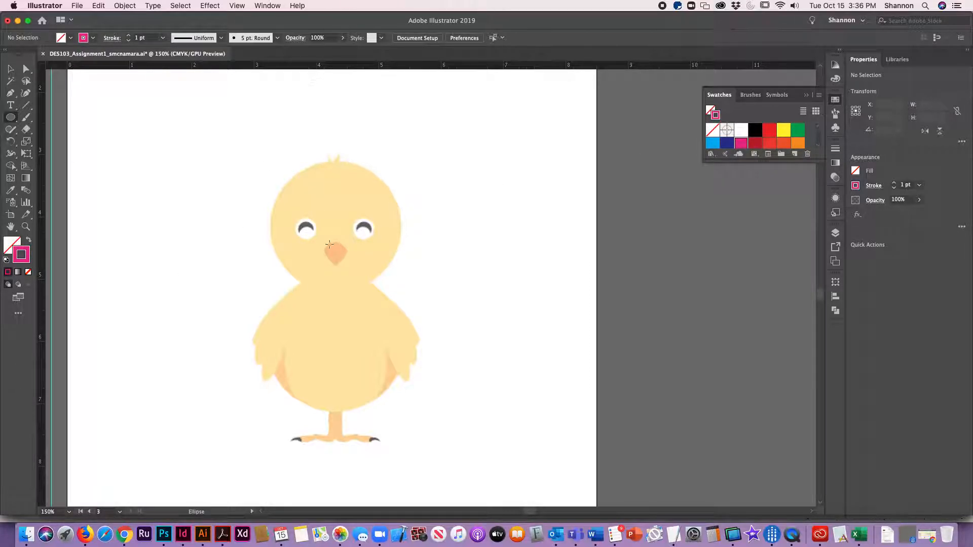
Draw an ellipse about 1.98 by 1.97 in over the chick's body and widen it to about 2.14 in
left_click_drag(278, 289, 403, 411)
key("v")
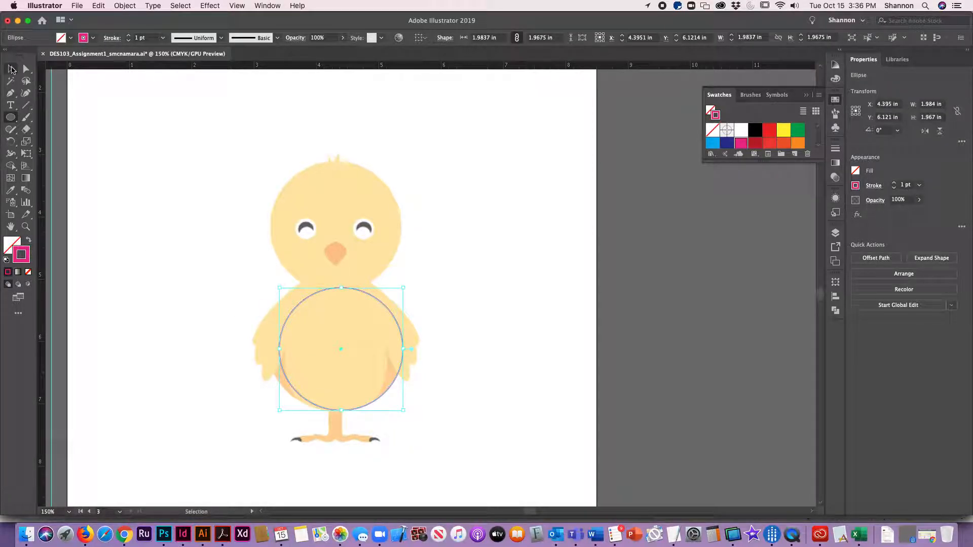
left_click_drag(279, 349, 269, 349)
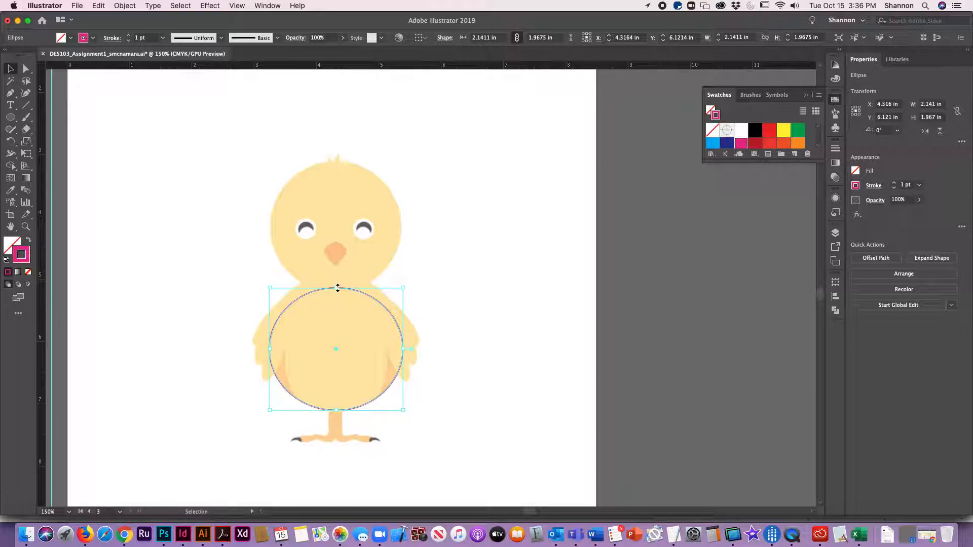
left_click(489, 385)
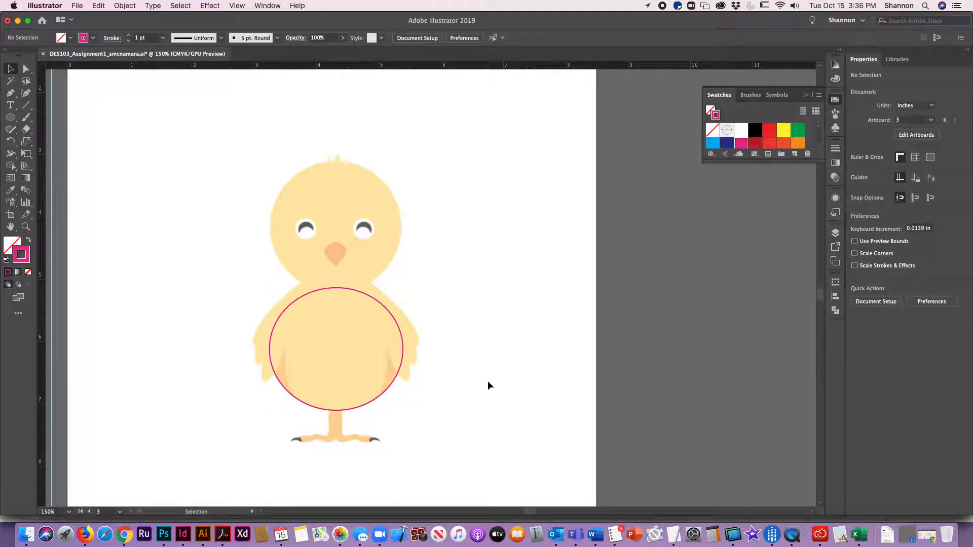
Draw a rectangle about 0.23 by 0.5 in over the chick's leg, slightly overlapping the body ellipse
key("z")
left_click_drag(249, 371, 405, 461)
left_click_drag(491, 452, 459, 369)
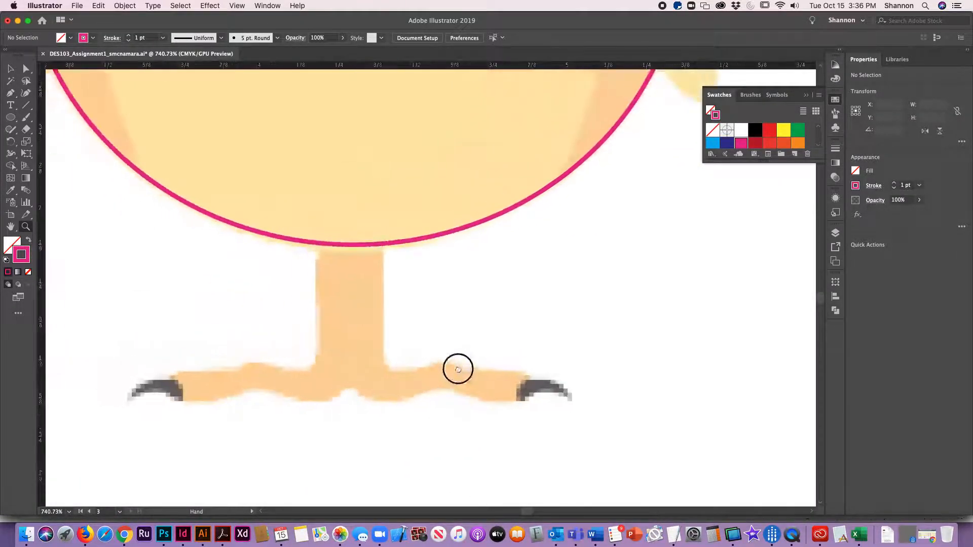
left_click(14, 120)
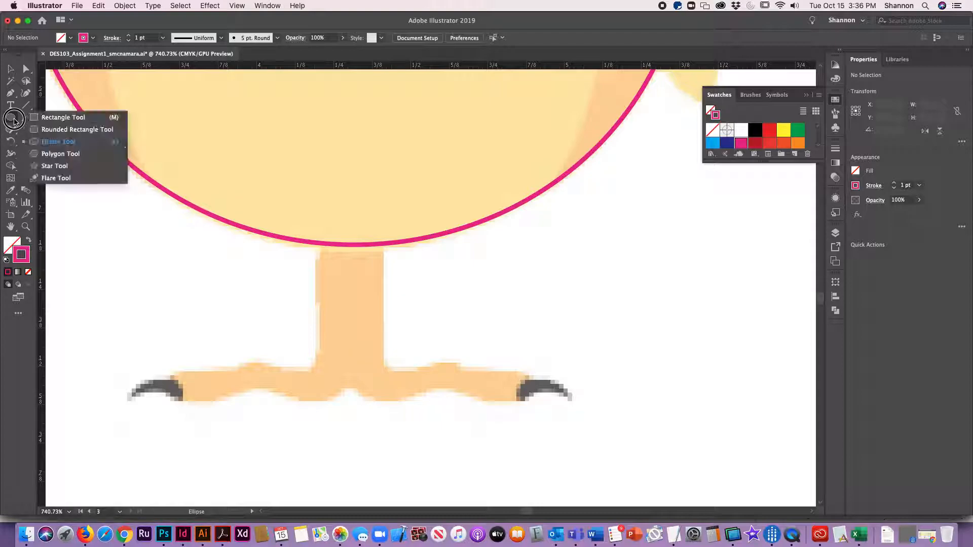
left_click_drag(14, 121, 56, 117)
mouse_move(315, 233)
left_mouse_down()
mouse_move(328, 294)
mouse_move(386, 387)
left_mouse_up()
left_click(10, 69)
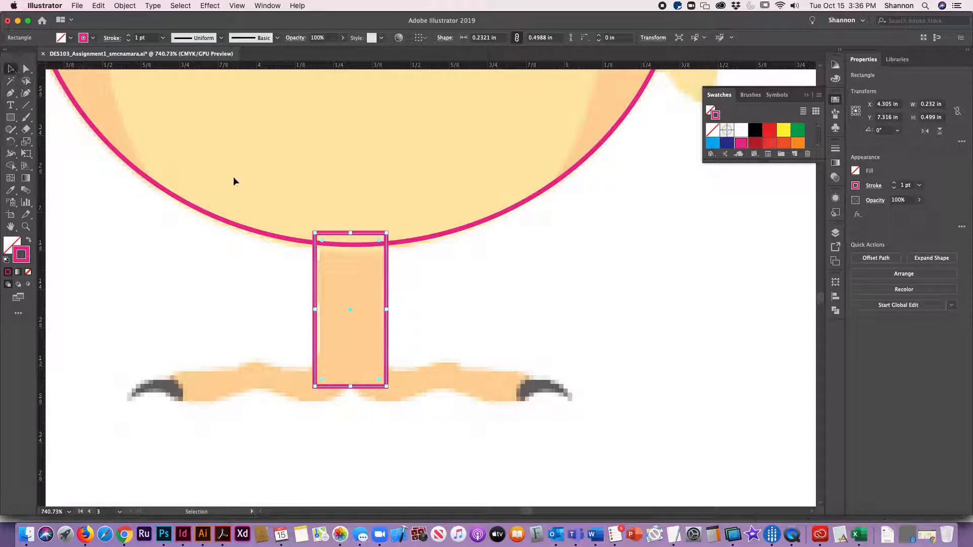
left_click(372, 266)
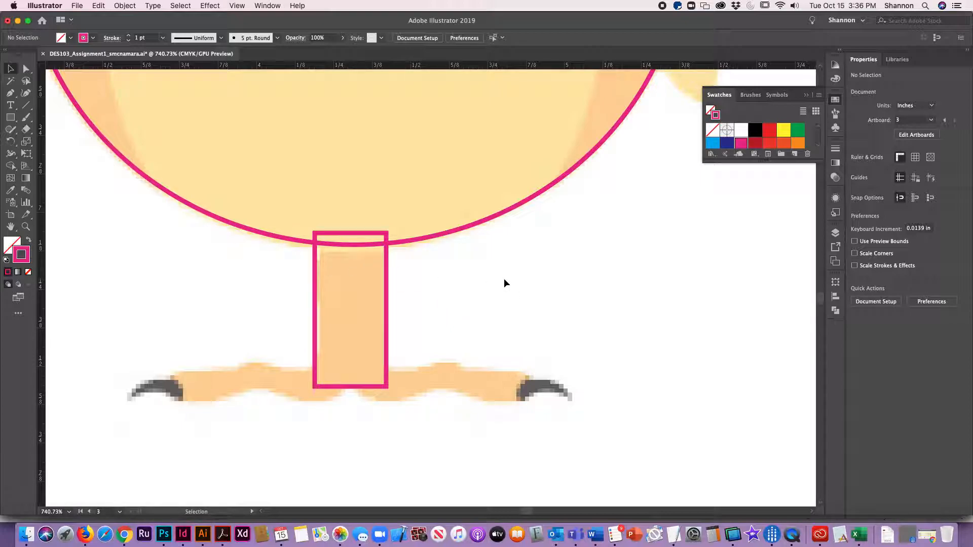
Draw a rectangle about 0.53 by 0.12 in over the foot on the right side of the leg
left_click(11, 118)
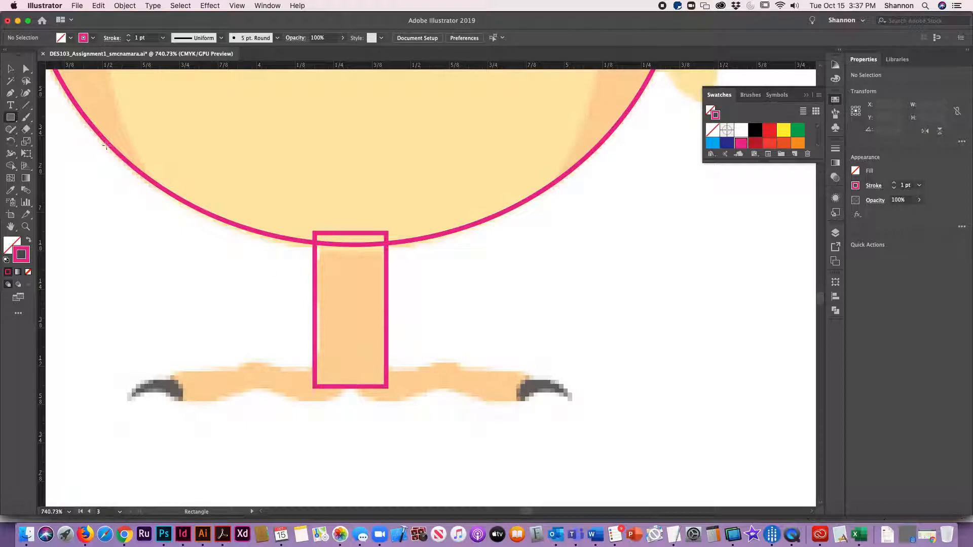
left_click_drag(364, 365, 526, 400)
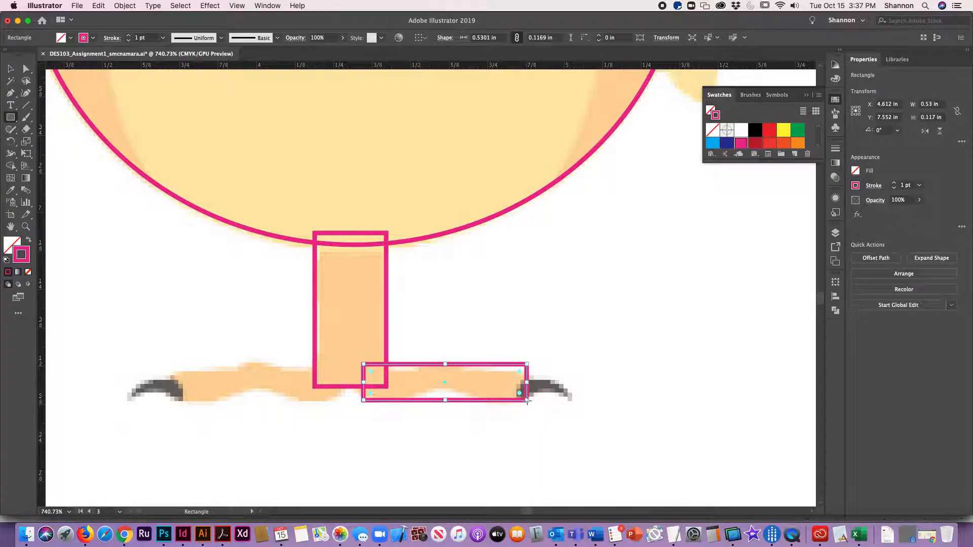
Try a previewed vertical Wave warp on the foot rectangle with a bend of -34% and horizontal distortion of -23%
left_click(210, 5)
mouse_move(224, 155)
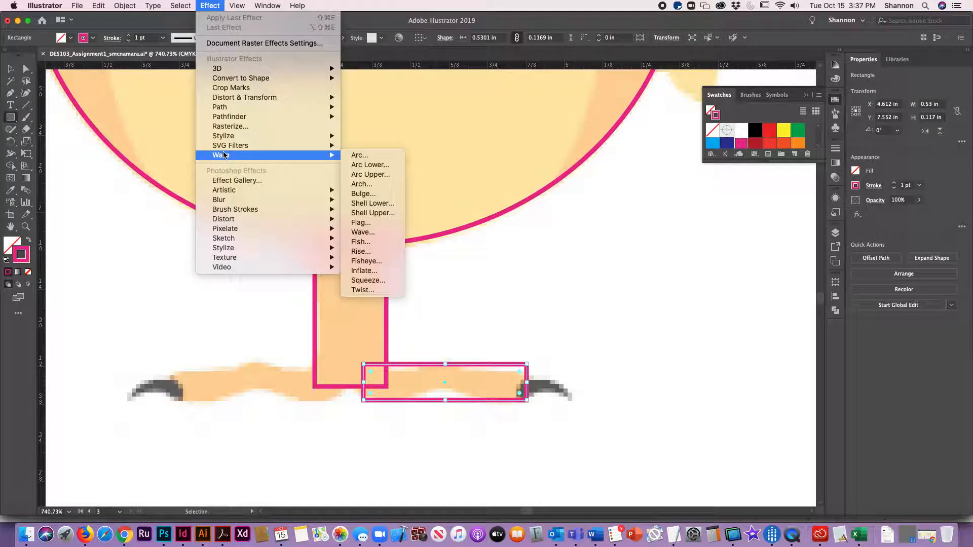
left_click(379, 232)
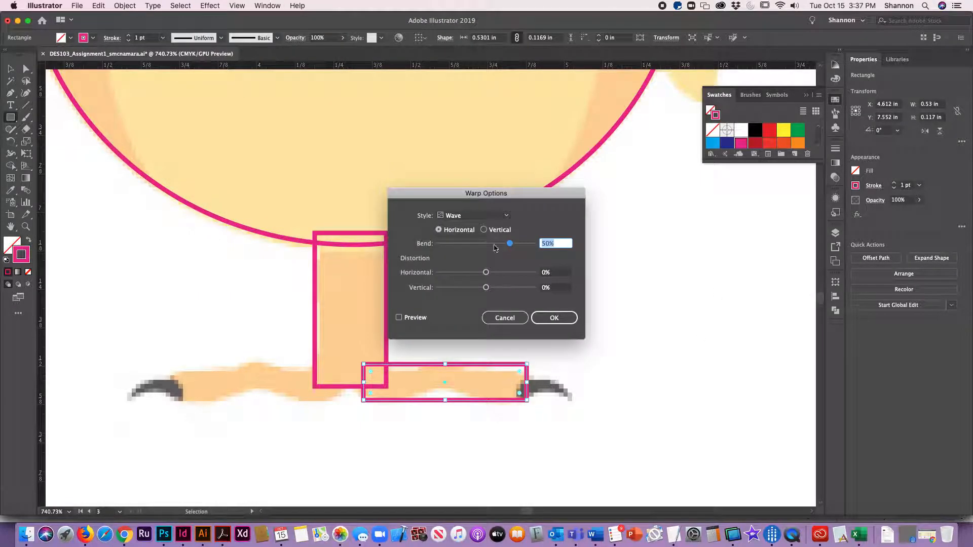
left_click(413, 318)
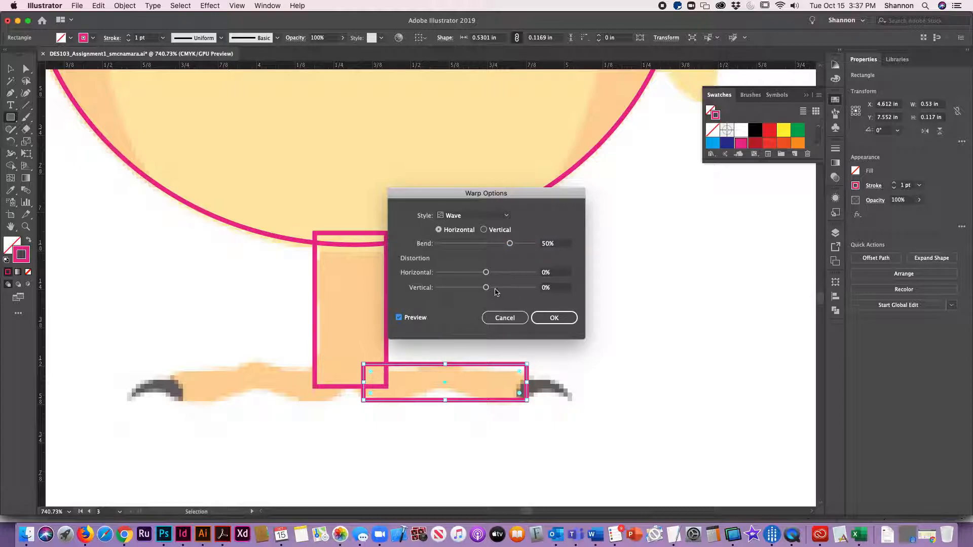
left_click(484, 230)
left_click_drag(510, 243, 476, 275)
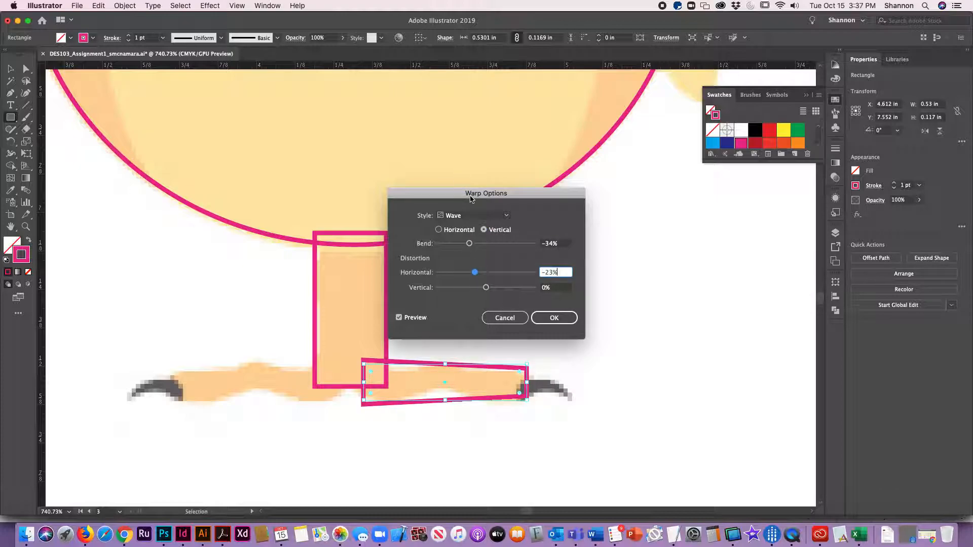
Change the warp style to Flag, with a bend of 1% and horizontal distortion of 0%
left_click(472, 215)
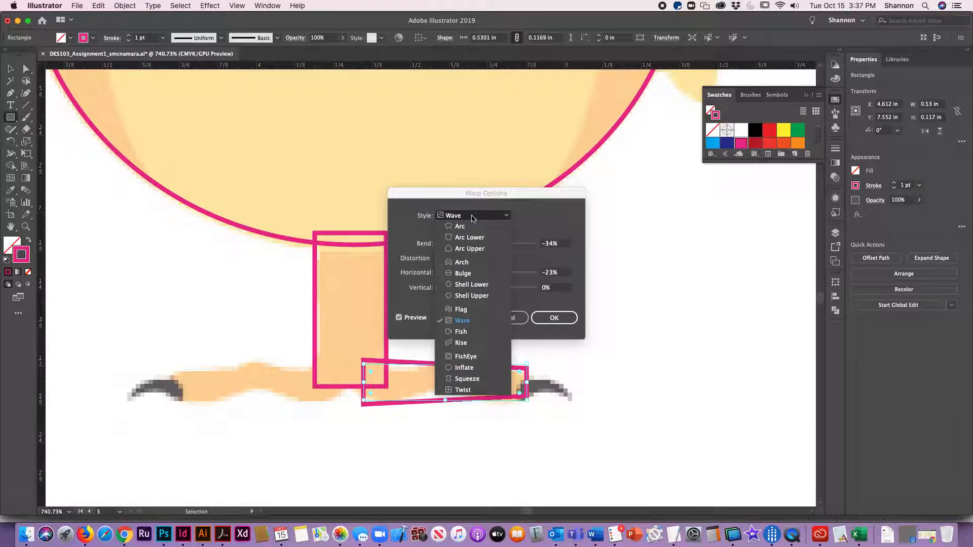
left_click(460, 310)
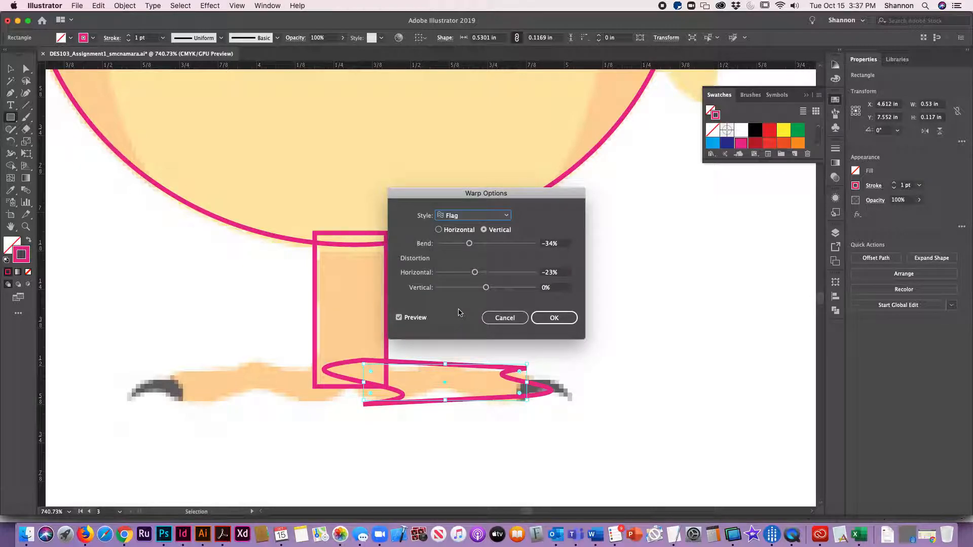
mouse_move(469, 243)
left_mouse_down()
mouse_move(488, 256)
mouse_move(488, 245)
left_mouse_up()
left_click_drag(489, 244, 487, 273)
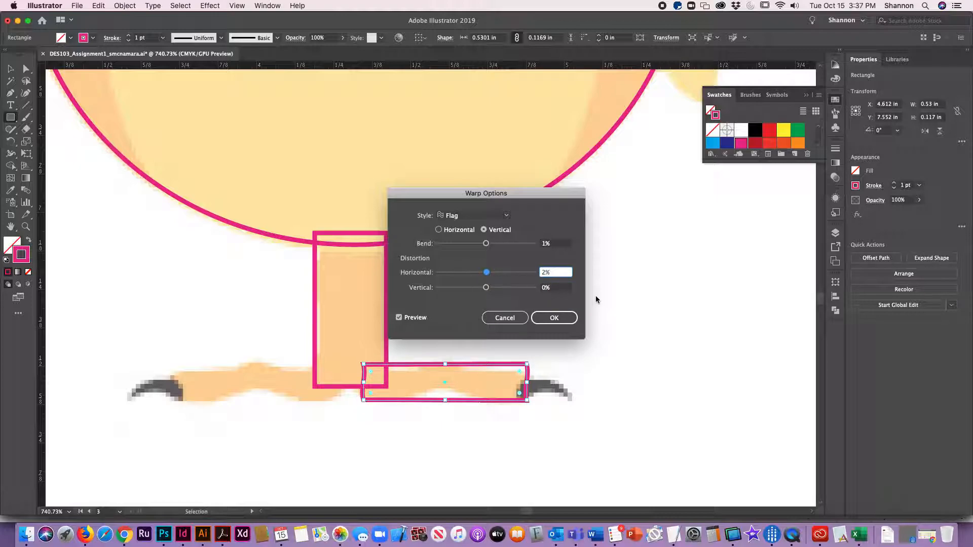
type("0")
key("Tab")
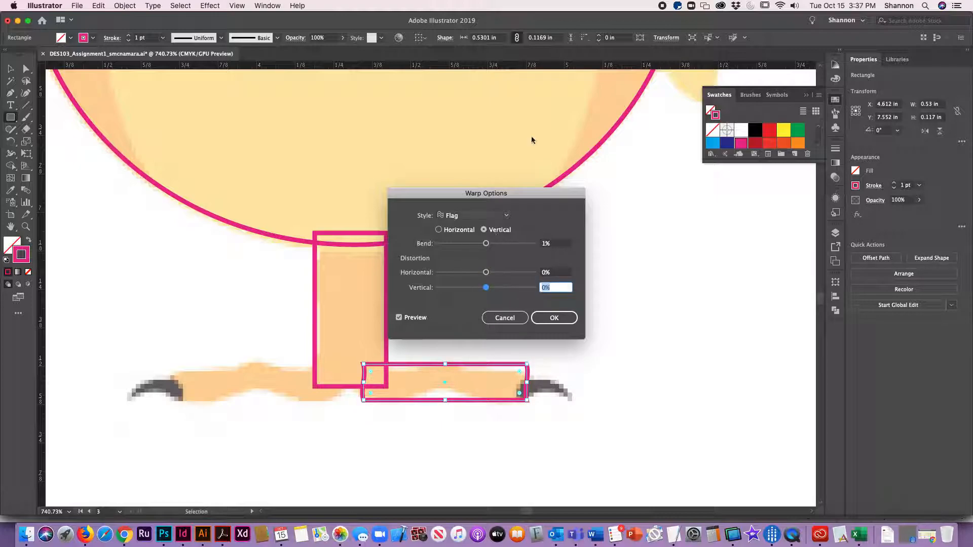
Try a bend of -12% and a vertical distortion of -8% on the vertical Flag warp
left_click_drag(486, 244, 486, 243)
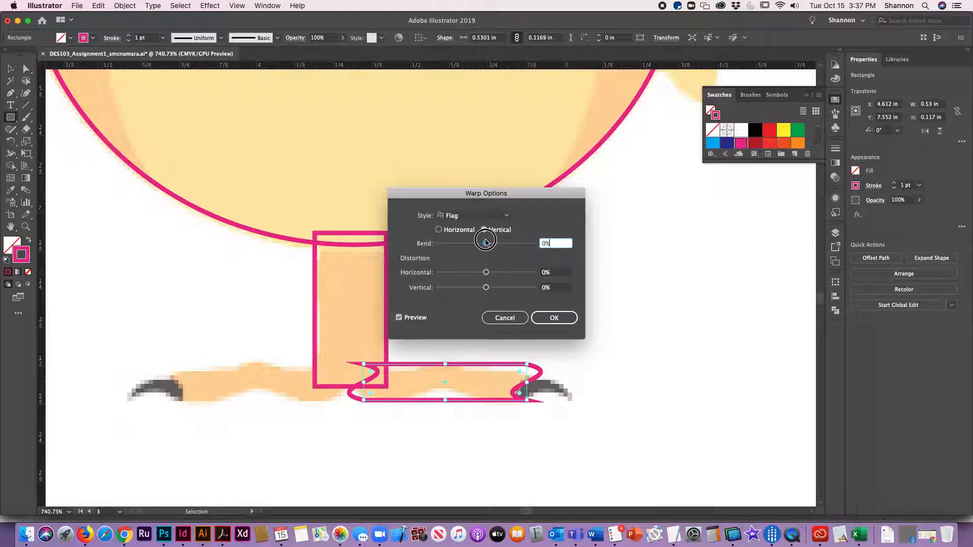
left_click_drag(486, 287, 482, 287)
left_click_drag(487, 246, 481, 244)
Switch the foot rectangle's Flag warp to horizontal with a bend of 39% and a vertical distortion of 0%
left_click(445, 230)
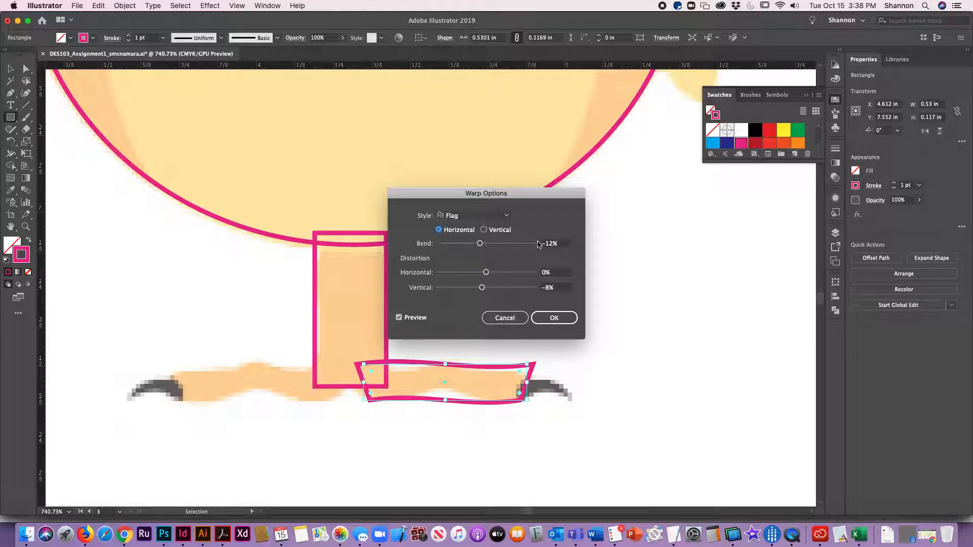
left_click_drag(476, 248, 490, 246)
left_click(570, 288)
type("0")
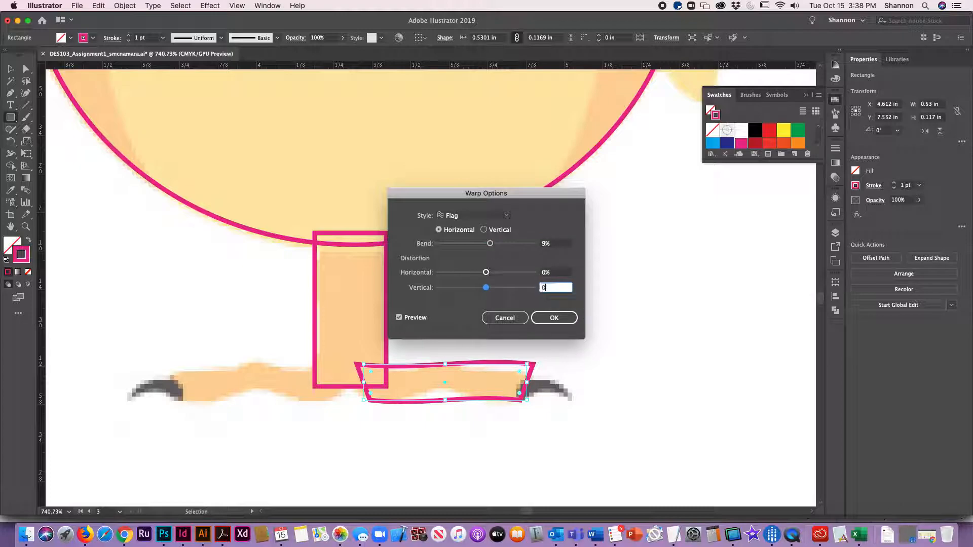
key("Tab")
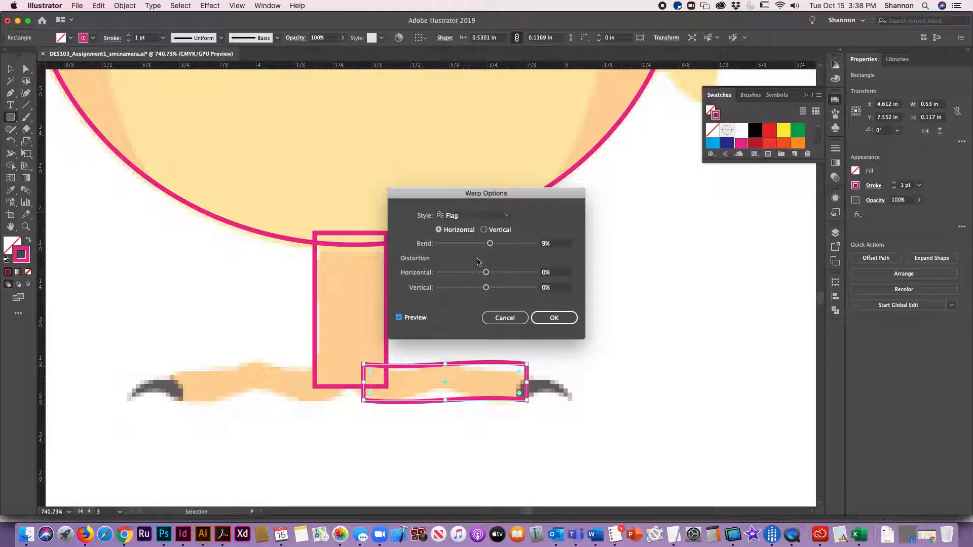
left_click_drag(490, 247, 508, 247)
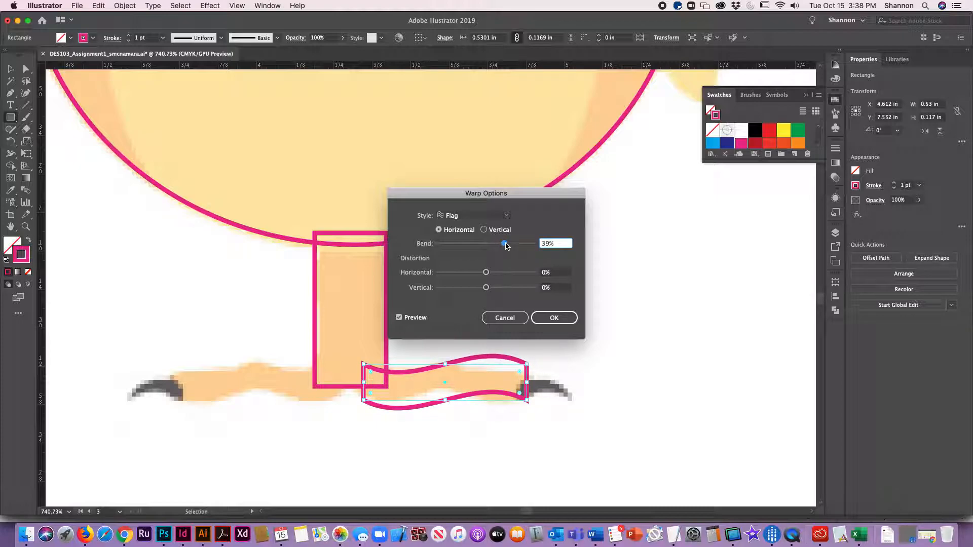
Change the warp style to Arch with a bend of 11% and apply it to the foot rectangle
left_click(465, 217)
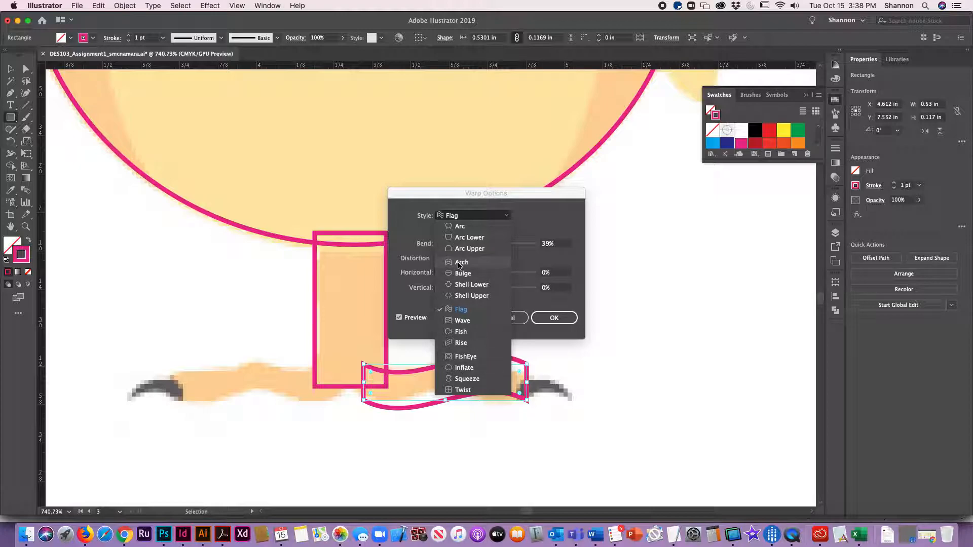
left_click(458, 263)
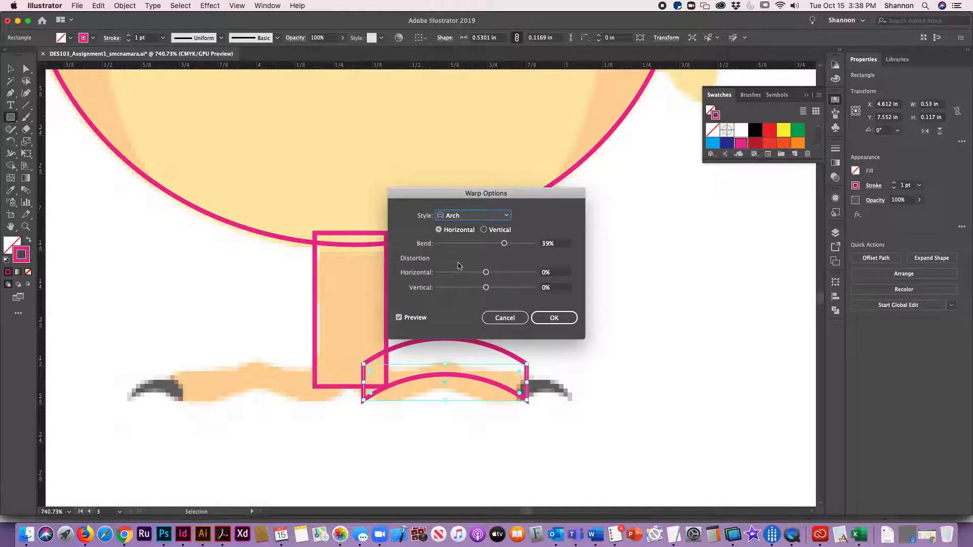
left_click_drag(504, 244, 493, 246)
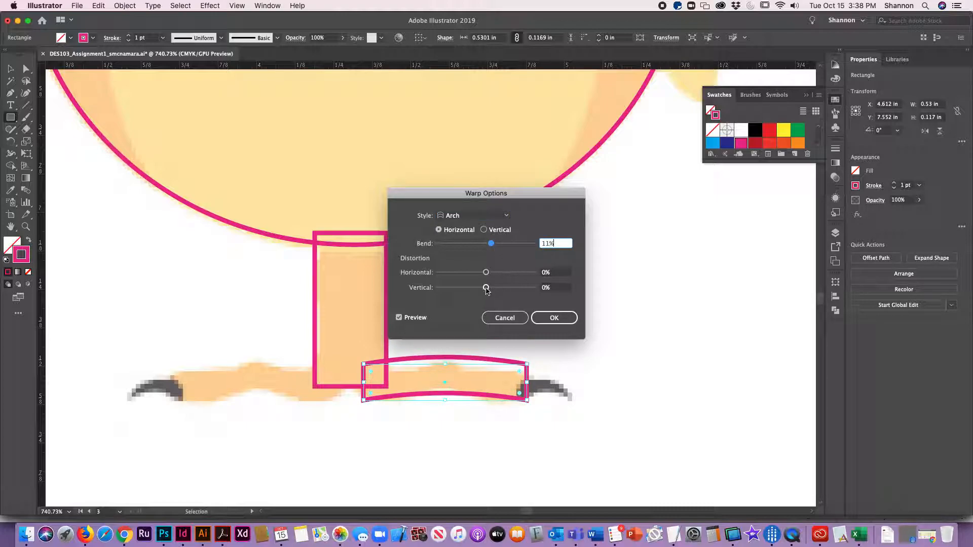
mouse_move(486, 272)
left_mouse_down()
mouse_move(497, 273)
mouse_move(486, 273)
left_mouse_up()
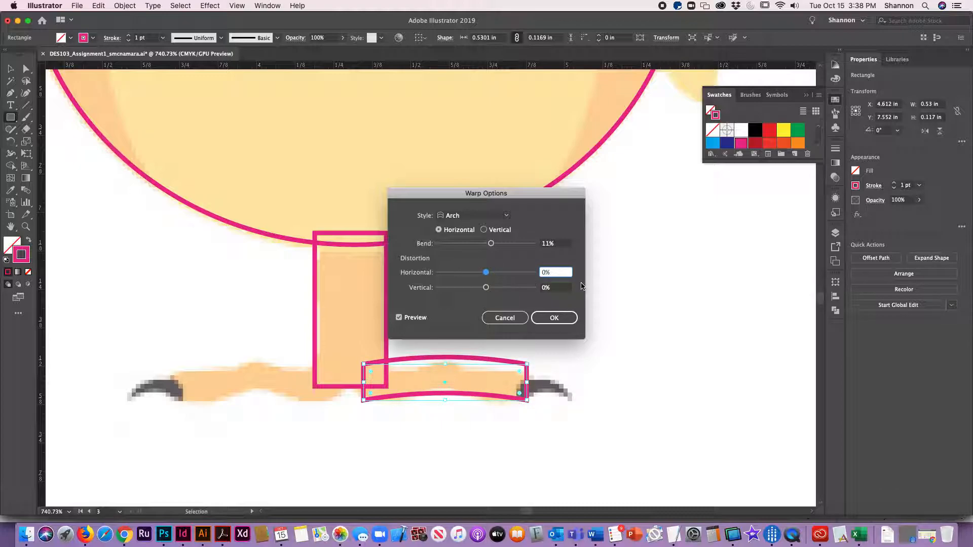
left_click(553, 318)
Lower the top edge of the arched foot shape to make it about 0.089 in high
key("v")
mouse_move(445, 364)
left_mouse_down()
mouse_move(445, 400)
mouse_move(447, 374)
left_mouse_up()
left_click(565, 312)
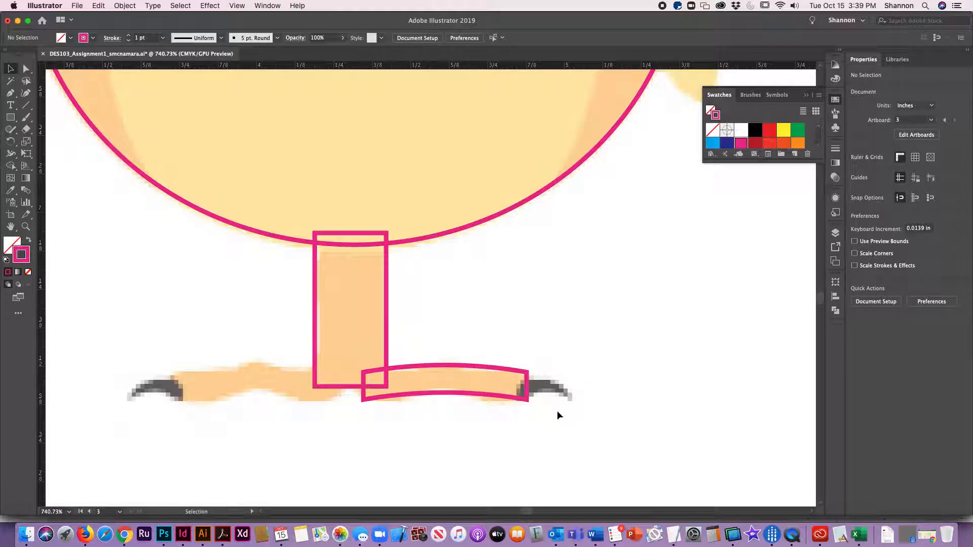
Copy the arched foot shape and paste the copy directly behind the original
left_click(467, 366)
left_click_drag(465, 367, 456, 504)
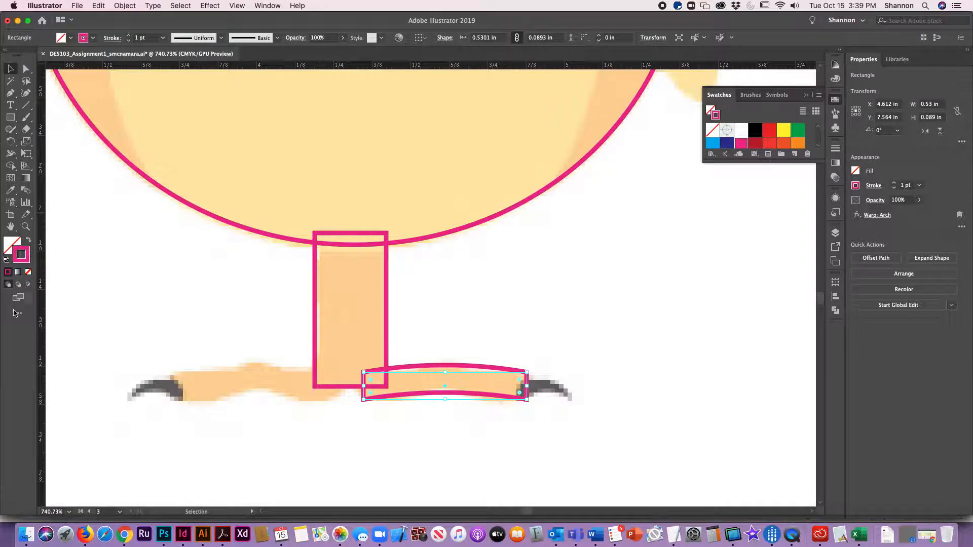
left_click(96, 7)
left_click(104, 52)
left_click(99, 6)
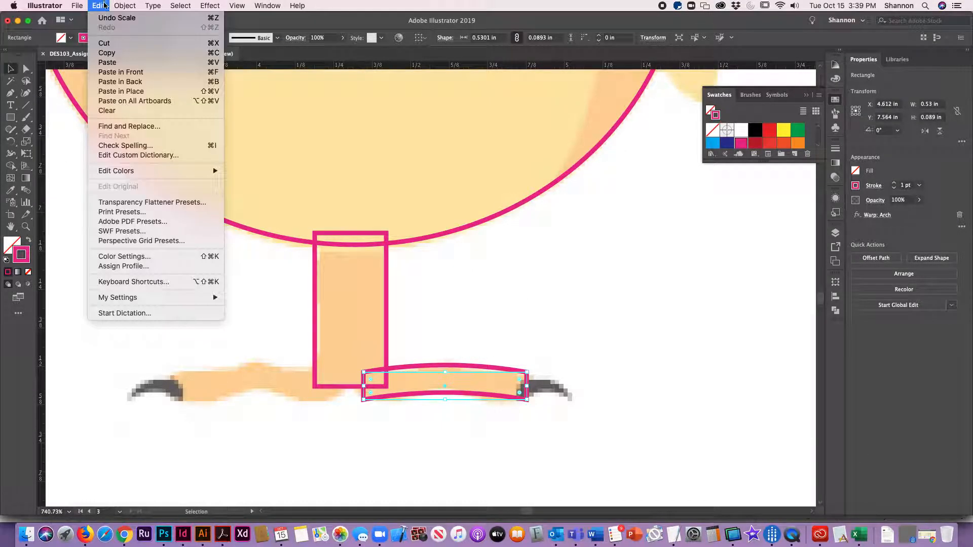
left_click(116, 83)
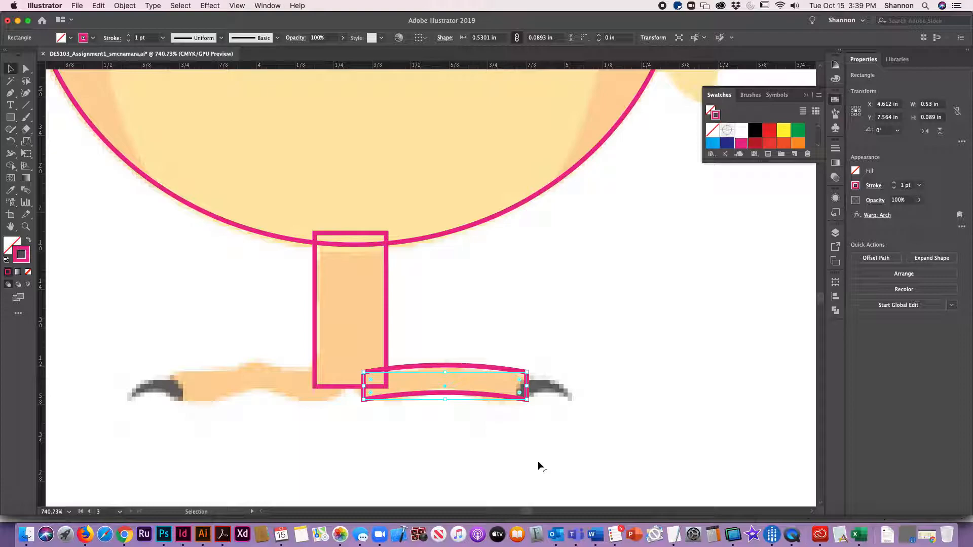
Nudge the copied foot shape horizontally over the template's foot on the left side of the leg
key("Left")
key("Left")
key("Left")
key("Left")
key("Left")
key("Left")
key("Left")
key("Left")
key("Left")
key("Left")
key("Left")
key("Left")
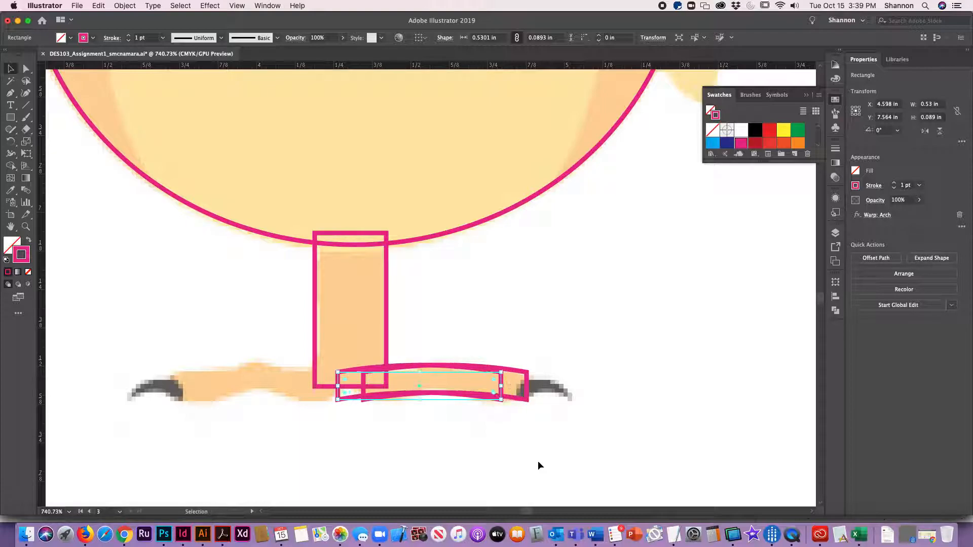
key("Left")
key("Left")
key("Left")
key("Left")
key("Left")
key("Left")
key("Left")
key("Left")
key("Left")
key("Left")
key("Left")
key("Left")
key("Left")
key("Left")
key("Left")
key("Left")
key("Left")
key("Left")
key("Left")
key("Left")
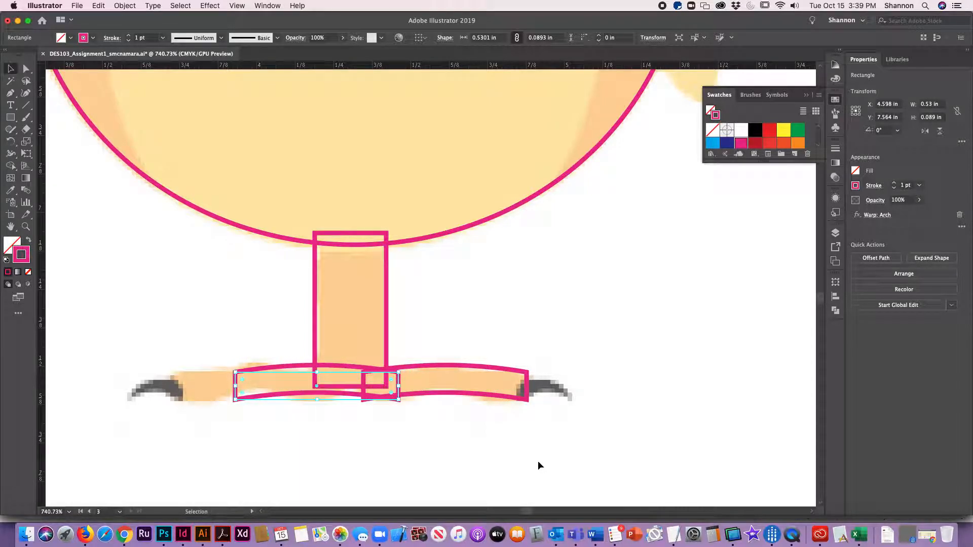
key("Left")
key("Left")
key("Left")
key("Left")
key("Left")
key("Left")
key("Left")
key("Left")
key("Left")
key("Left")
key("Left")
key("Left")
key("Left")
key("Left")
key("Left")
key("Left")
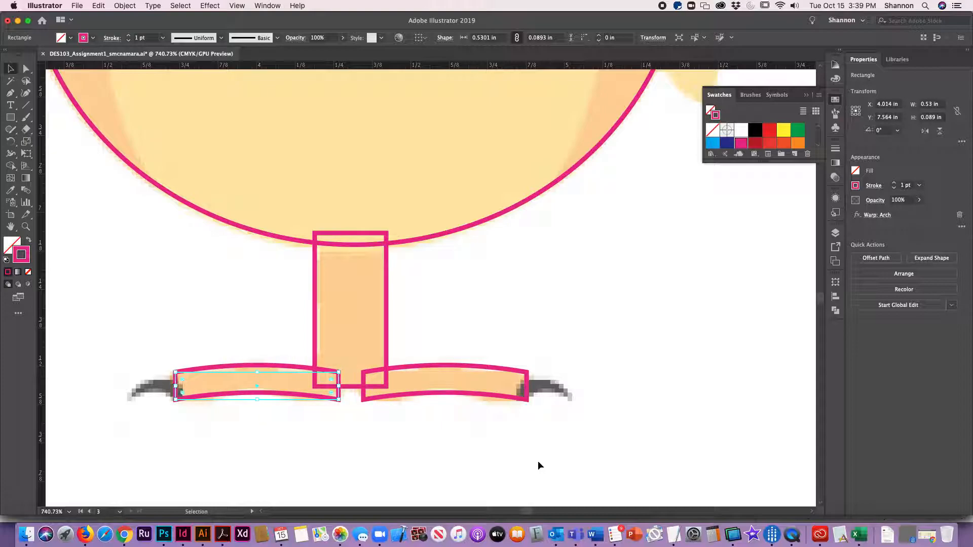
left_click(626, 345)
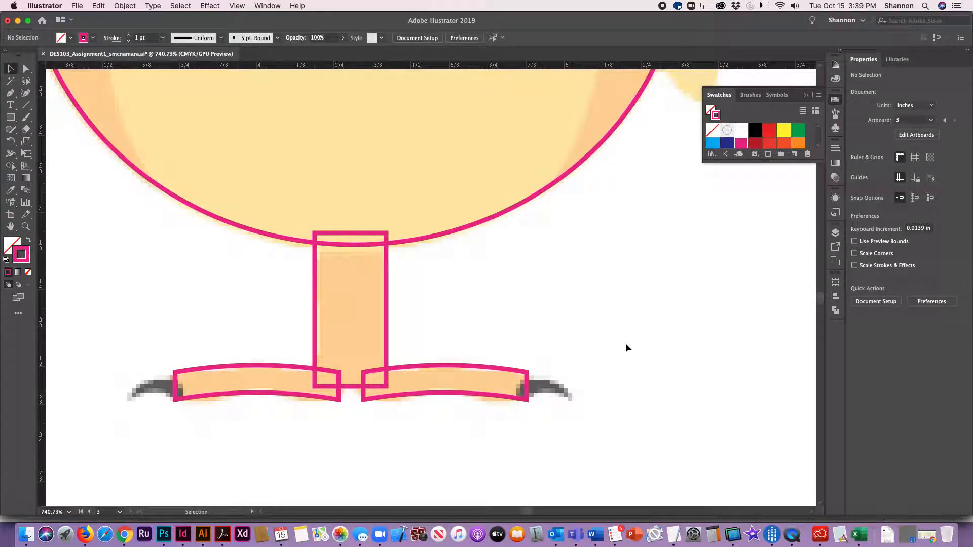
Draw a circle about 2.07 in across over the chick's head with the Ellipse tool
key("super+minus")
key("super+minus")
key("super+minus")
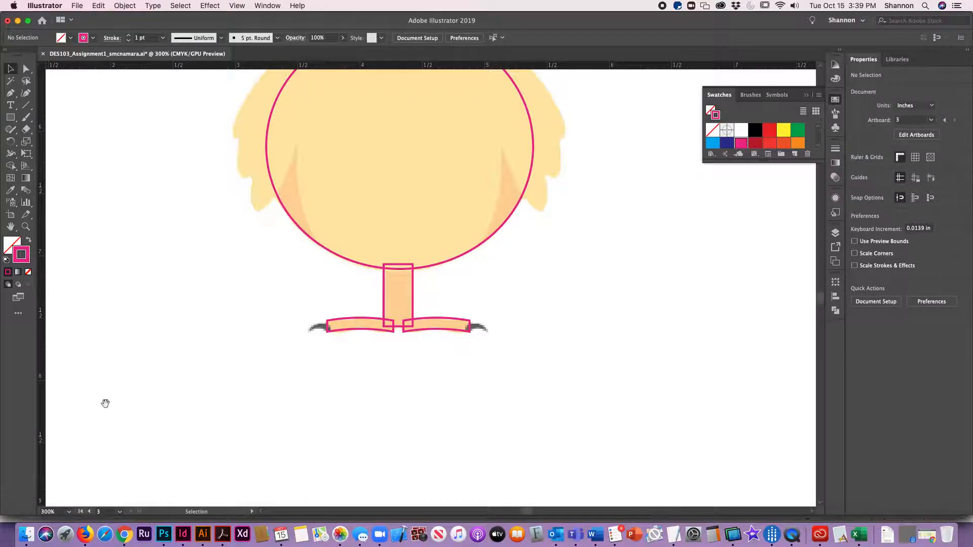
left_click_drag(473, 175, 413, 267)
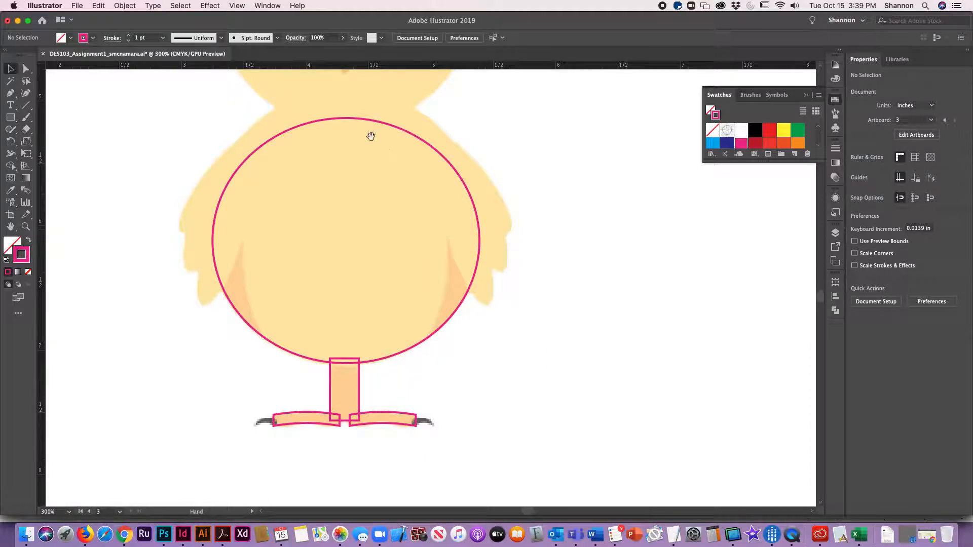
scroll(371, 136, "up", 5)
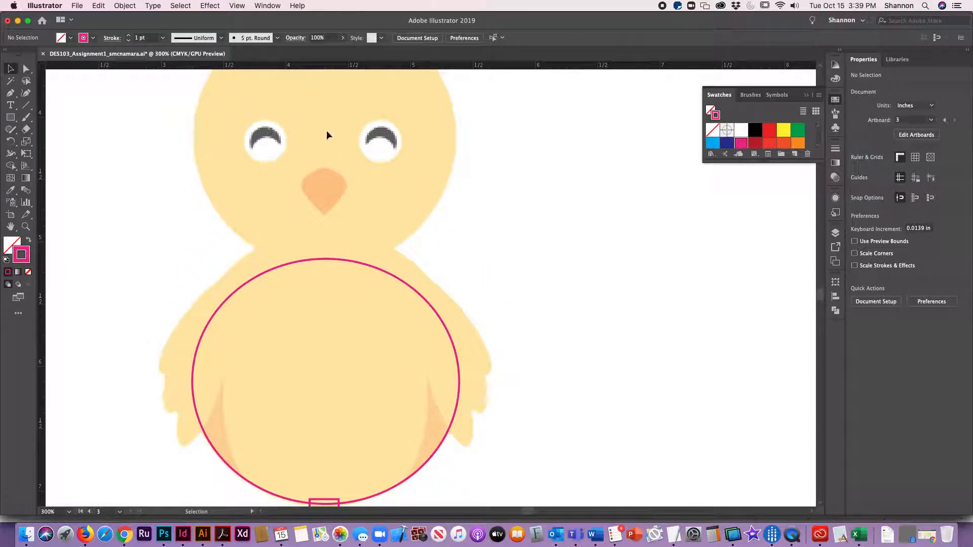
scroll(268, 202, "up", 3)
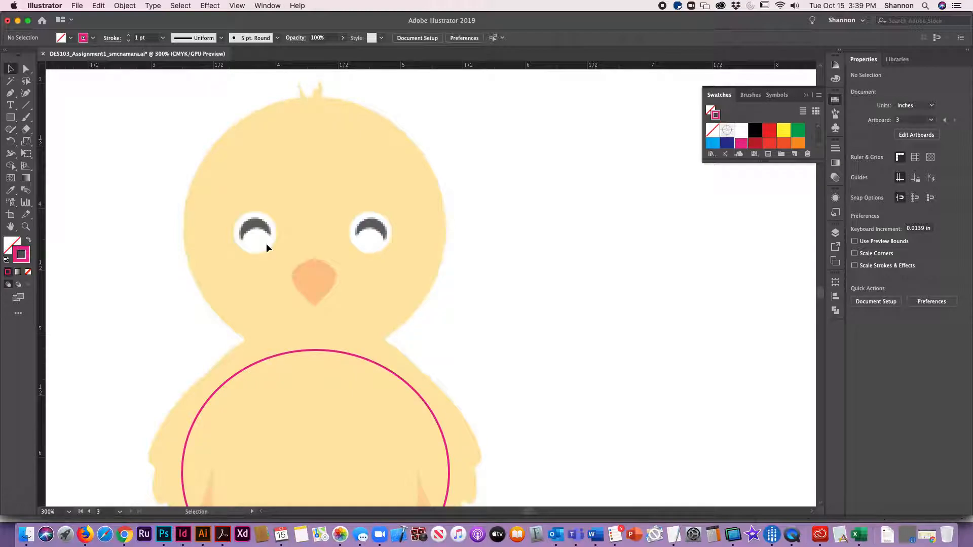
left_click_drag(387, 369, 327, 290)
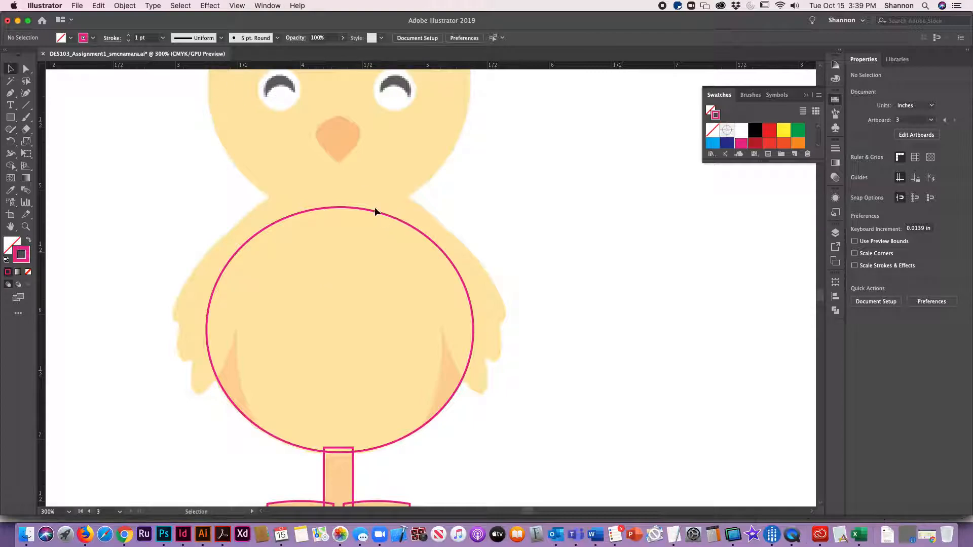
scroll(287, 215, "up", 5)
scroll(289, 263, "right", 1)
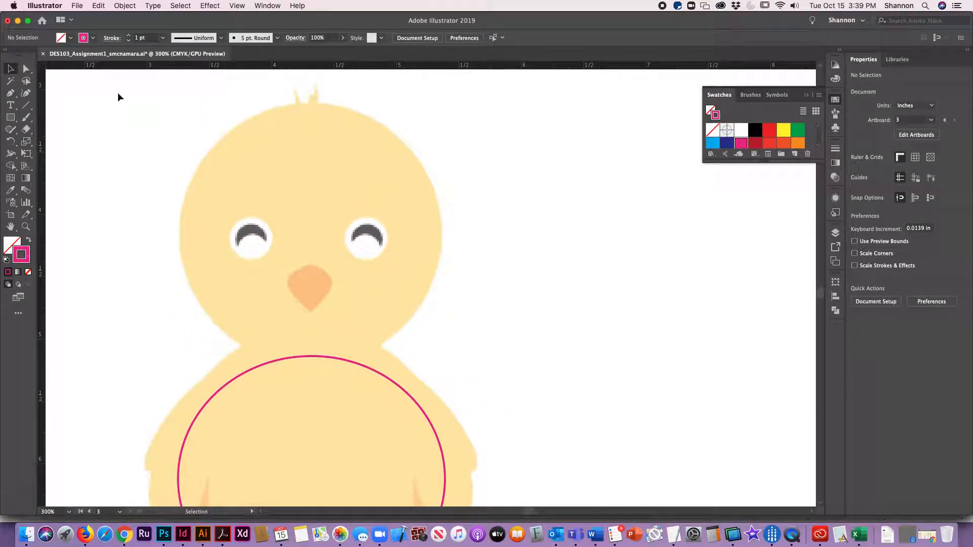
left_click(11, 121)
left_click_drag(11, 120, 57, 142)
left_click_drag(177, 112, 429, 370)
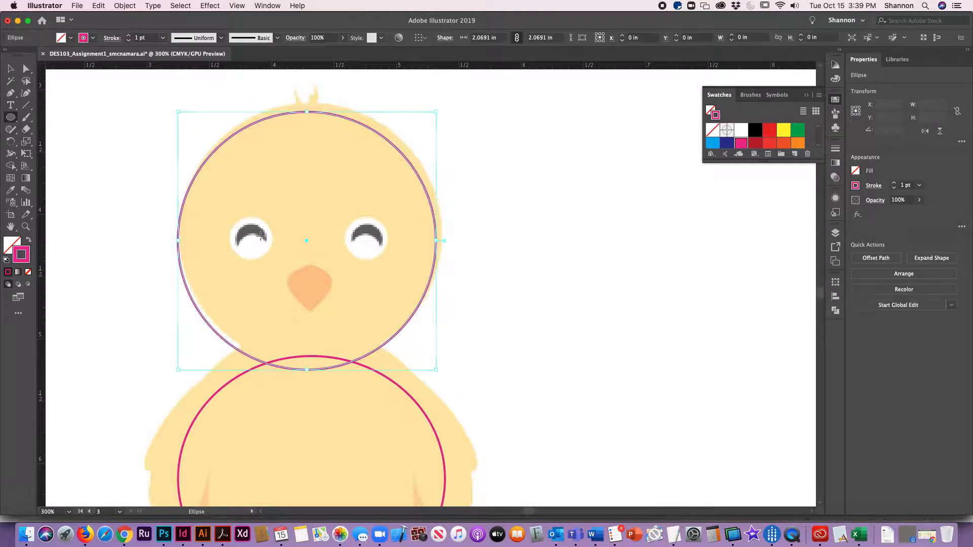
Scale the head circle proportionally to about 2.08 in and fit it to the outline of the template's head
key("v")
key("shift")
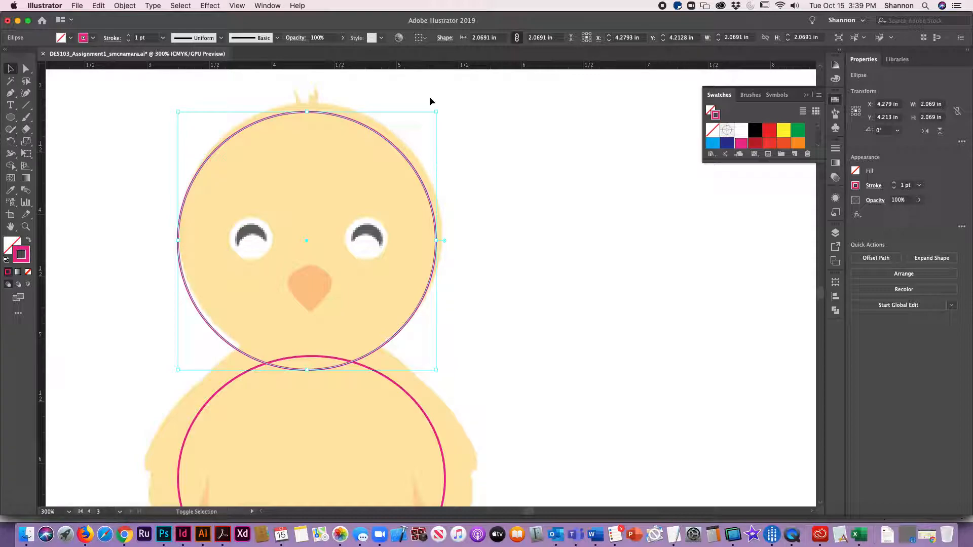
left_click_drag(435, 113, 443, 103)
key("shift")
left_click_drag(176, 368, 182, 366)
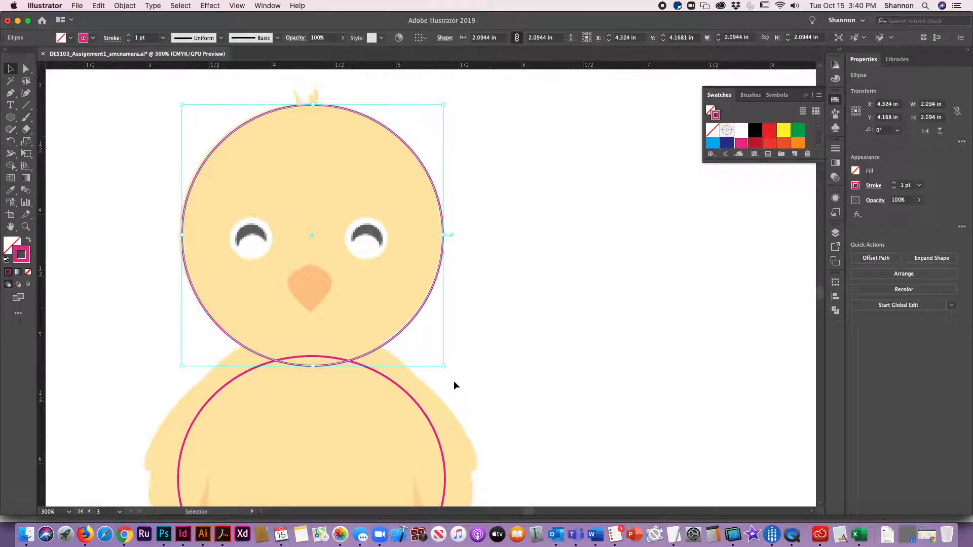
left_click_drag(444, 365, 441, 363)
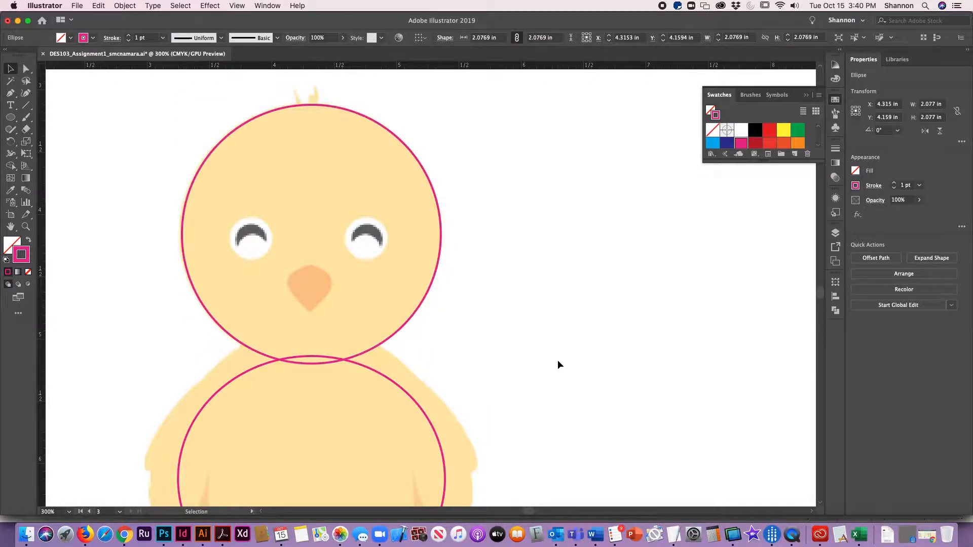
left_click(558, 361)
Draw an ellipse about 1.6 by 1.91 in inside the body circle for the belly
left_click_drag(228, 430, 199, 401)
left_click_drag(278, 412, 300, 294)
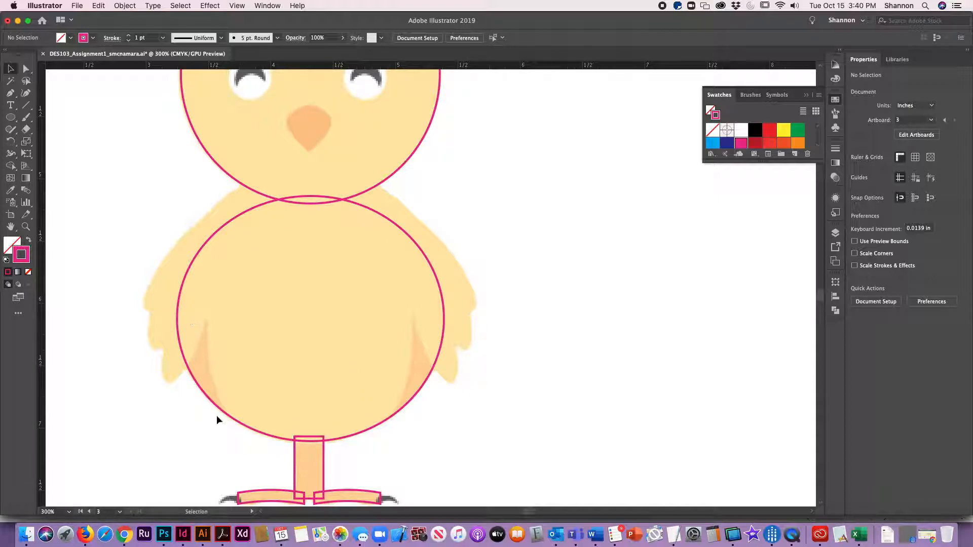
key("l")
left_click_drag(214, 205, 414, 443)
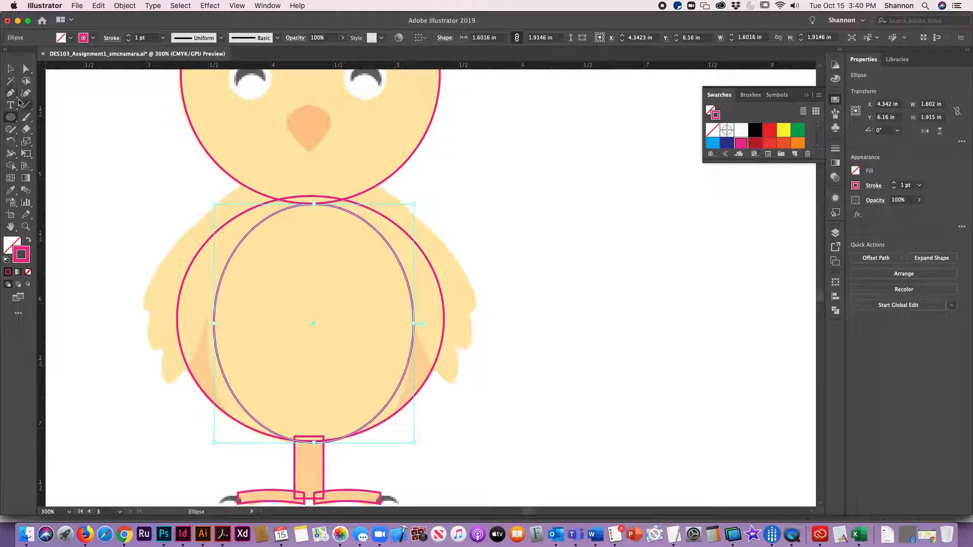
Stretch the belly ellipse to about 1.65 by 2.38 in, extending its top into the head circle
key("v")
left_click_drag(215, 325, 209, 326)
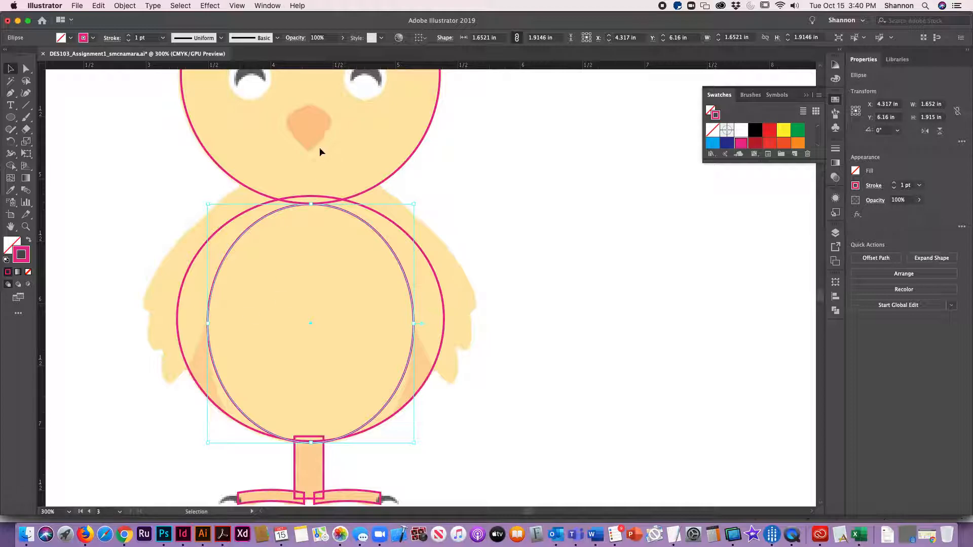
left_click_drag(311, 204, 312, 146)
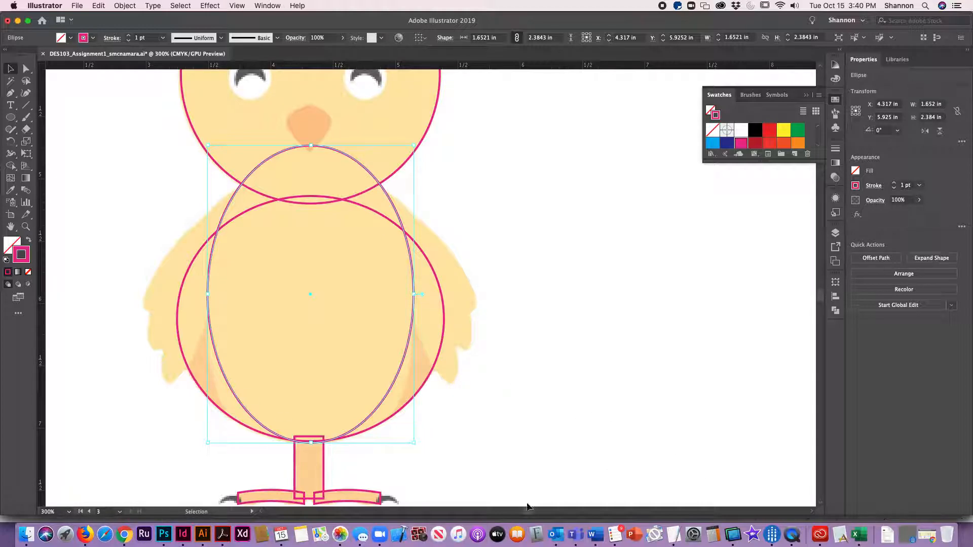
left_click(494, 408)
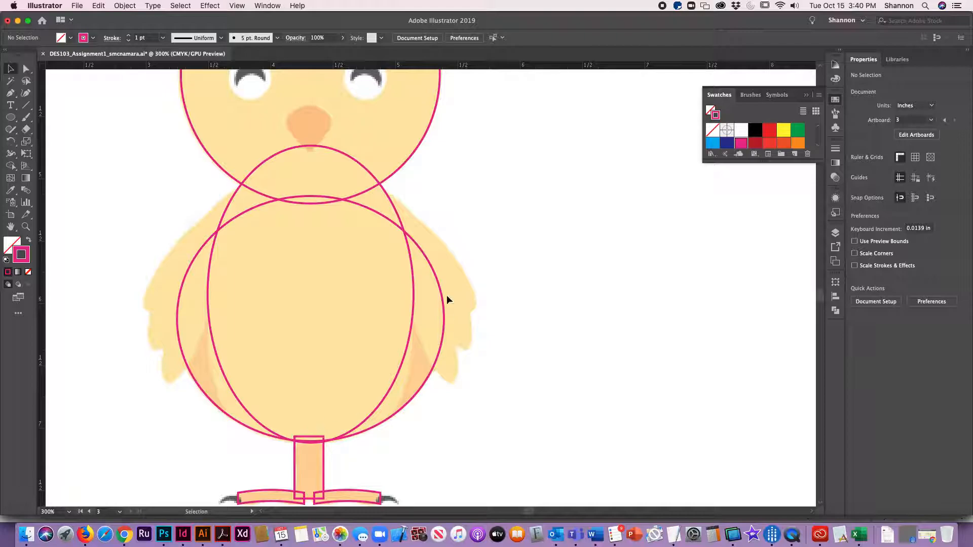
Lengthen the left handle of the belly ellipse's bottom anchor point so the lower-left curve bulges out to the body outline
left_click(402, 361)
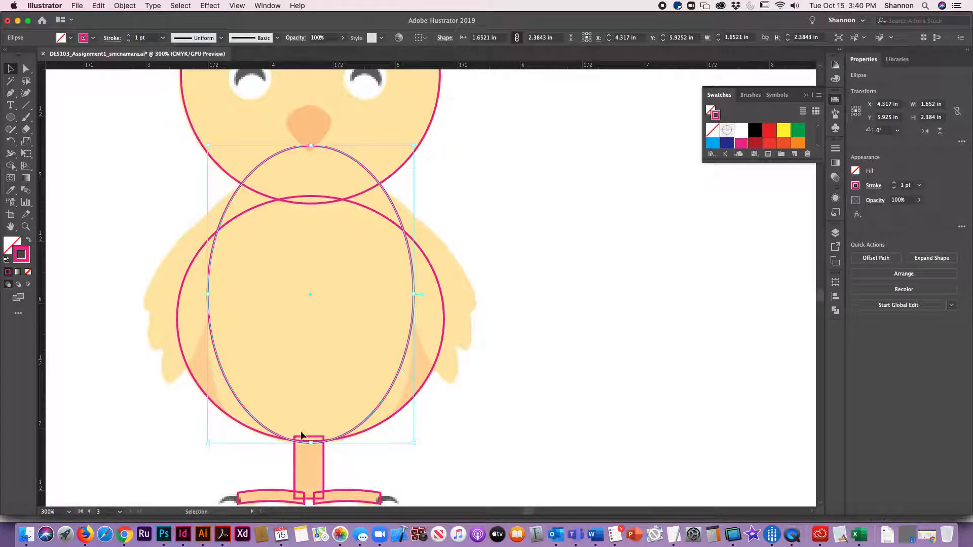
left_click(68, 120)
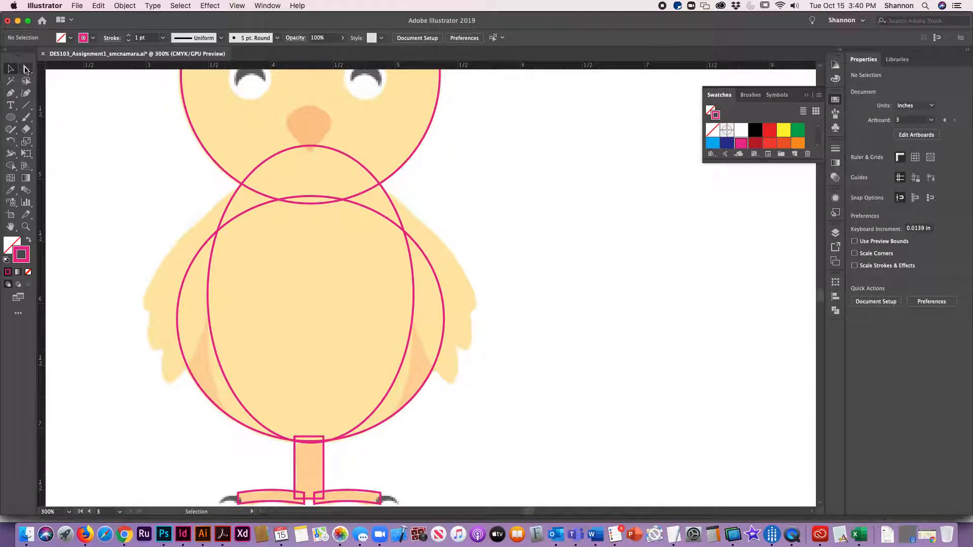
left_click(26, 69)
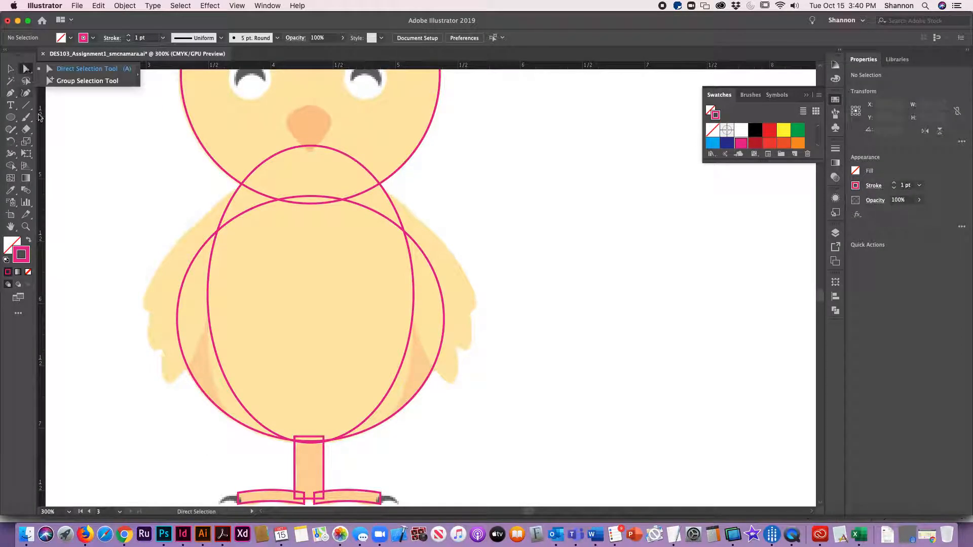
left_click(248, 414)
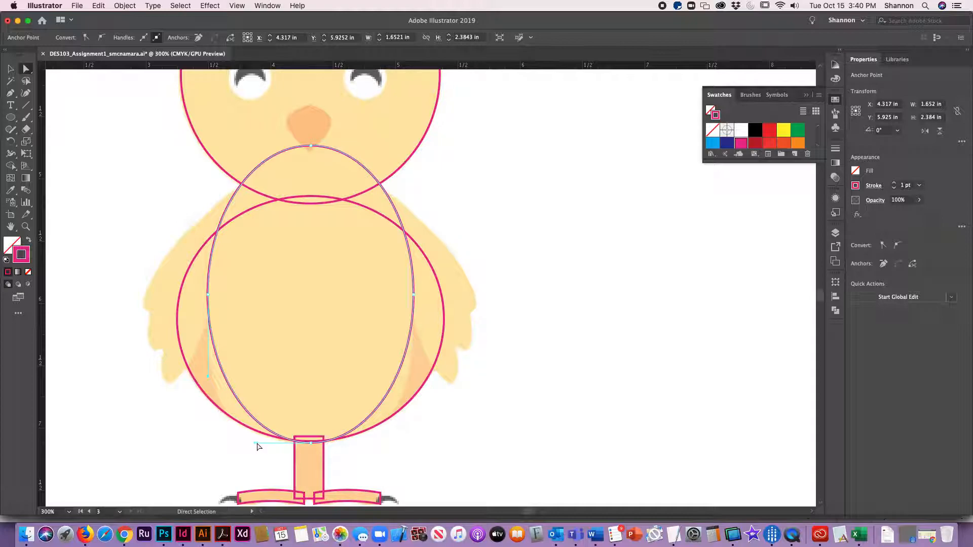
left_click_drag(255, 444, 213, 447)
left_click(465, 466)
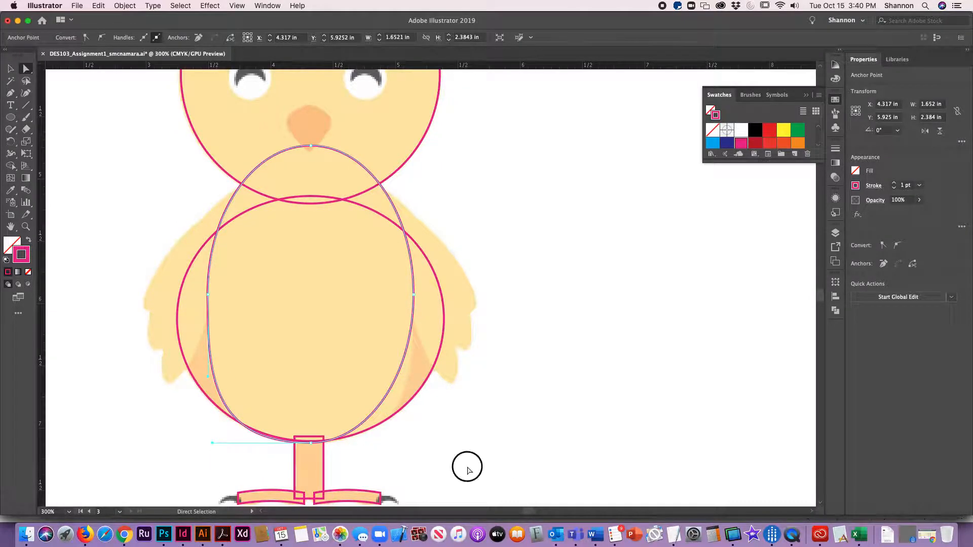
Lengthen the right handle of the belly's bottom anchor point so the lower-right curve matches the left side
left_click(391, 393)
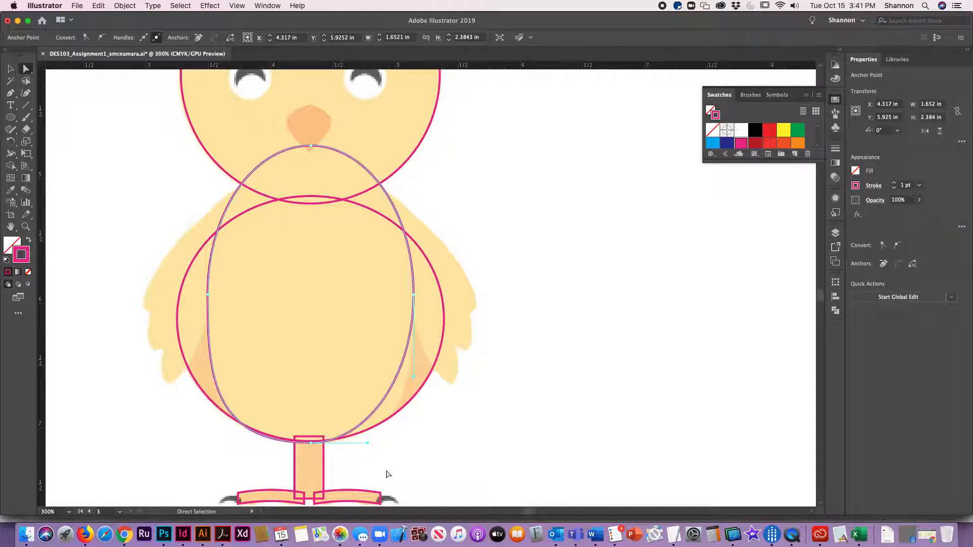
left_click_drag(368, 446, 384, 446)
left_click_drag(390, 447, 410, 447)
left_click(602, 424)
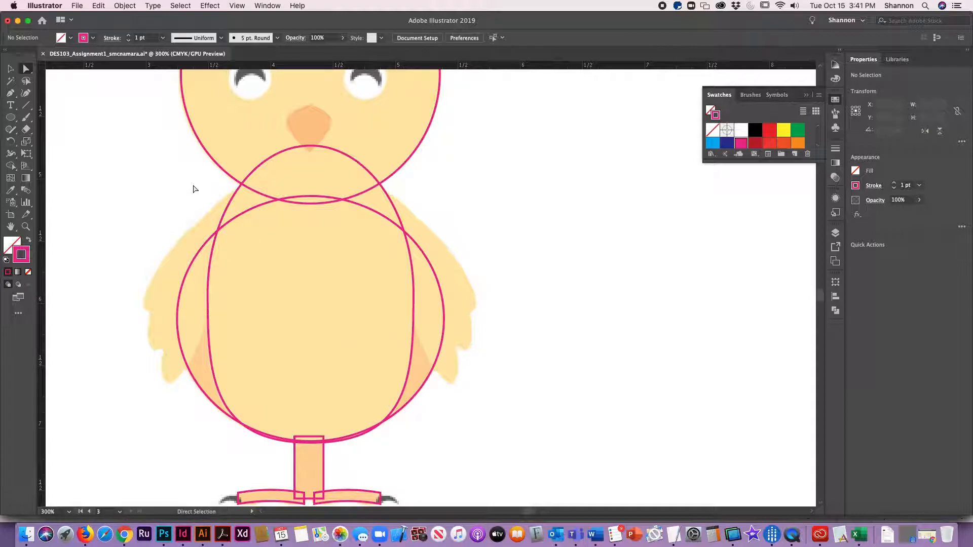
left_click(11, 68)
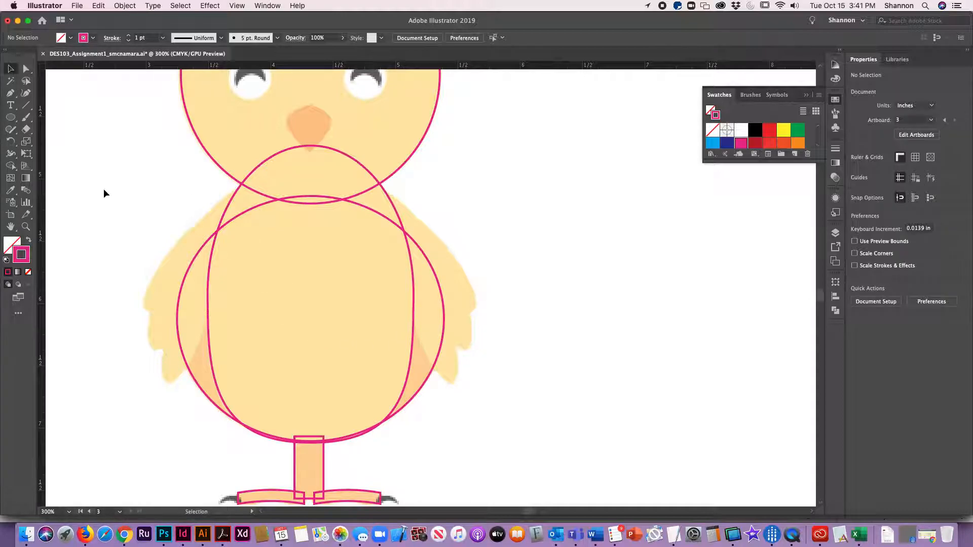
Draw a narrow ellipse about 0.26 by 0.85 in and place it over the lowest feather of the right wing
scroll(552, 411, "right", 3)
scroll(552, 411, "down", 2)
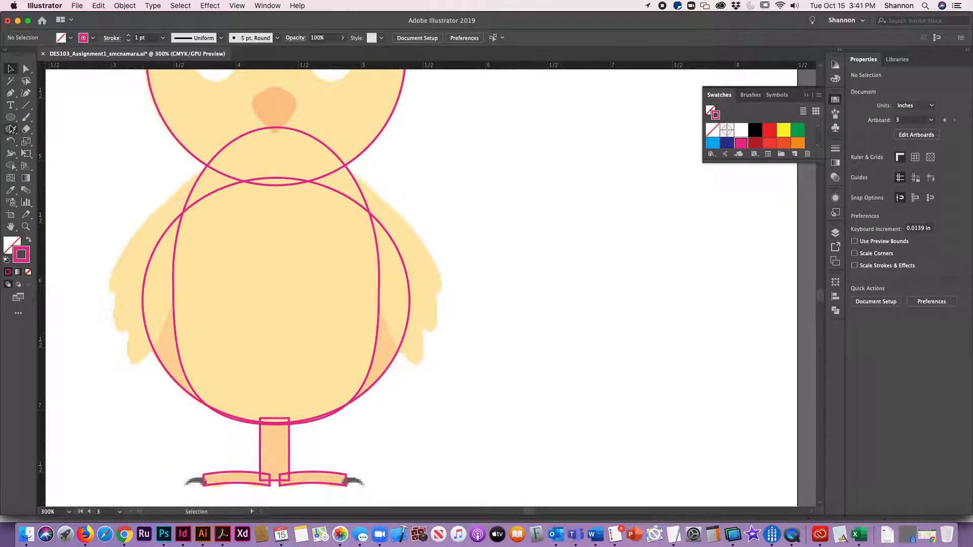
key("l")
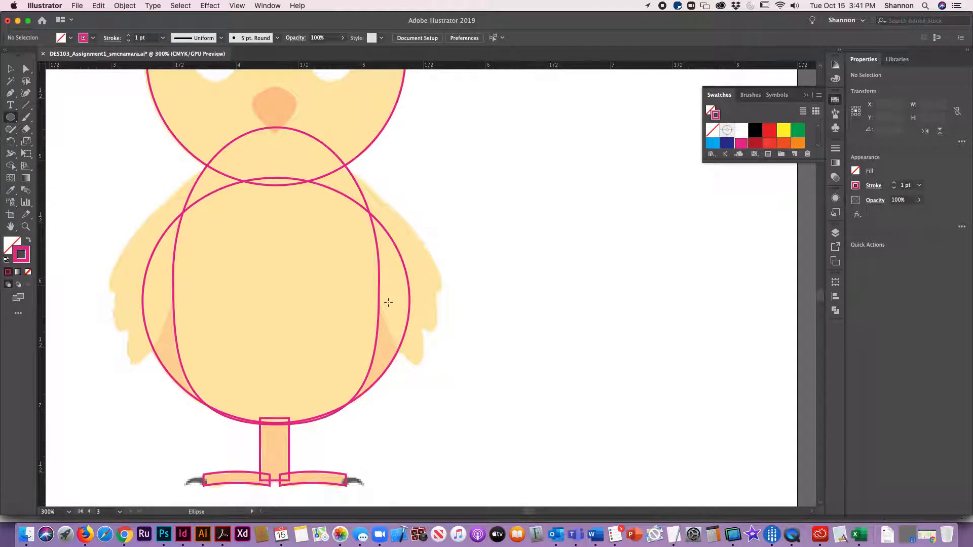
left_click_drag(357, 242, 390, 348)
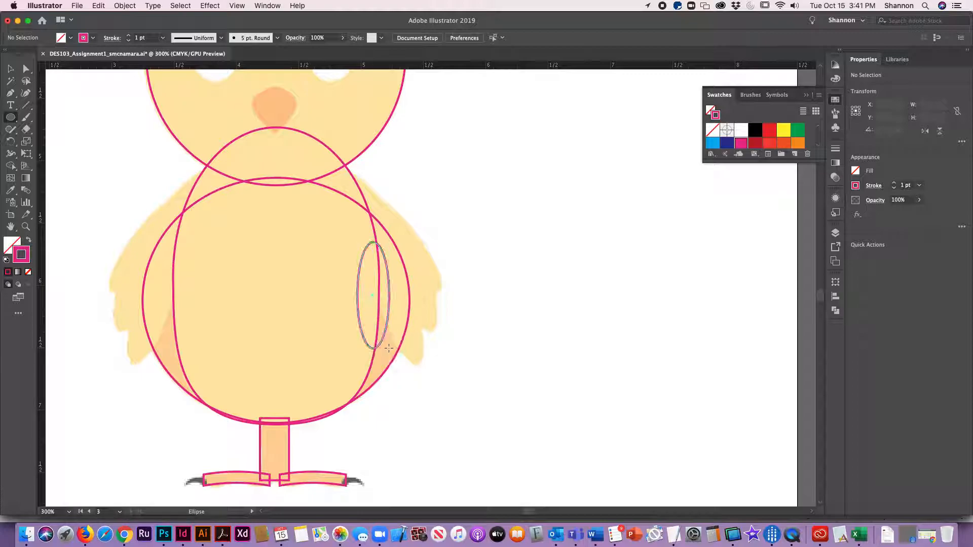
key("v")
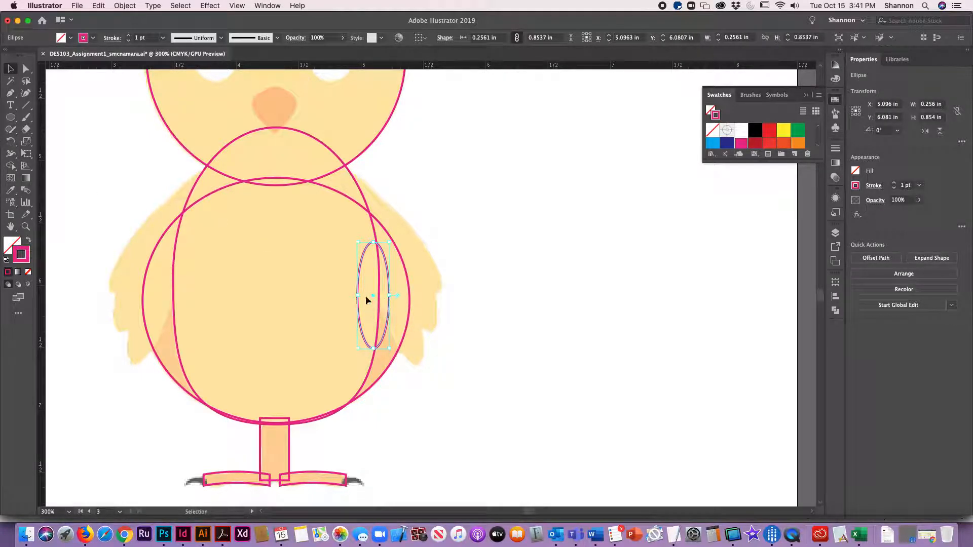
left_click_drag(373, 299, 416, 313)
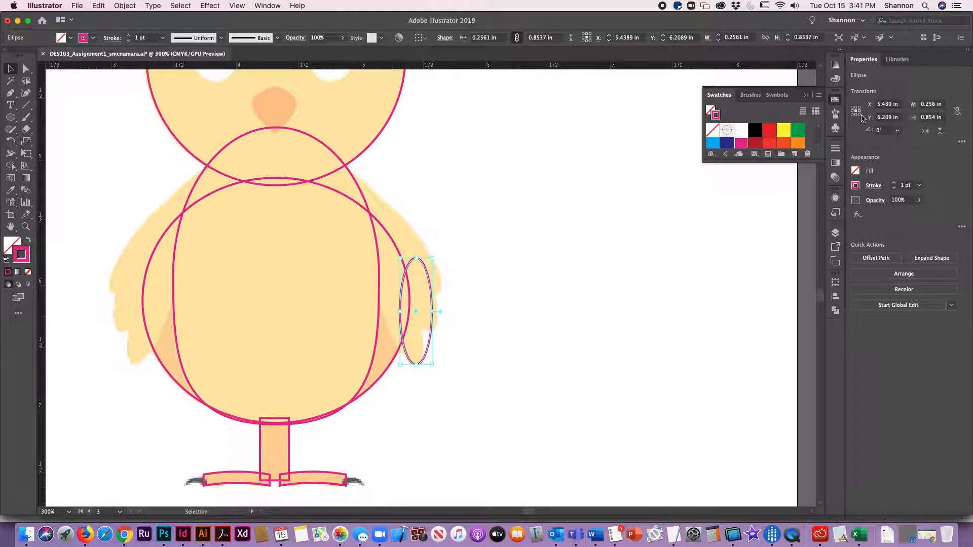
Rotate the lowest feather ellipse to 13°
left_click(884, 130)
key("Up")
key("Up")
key("Up")
key("Up")
key("Up")
key("Up")
key("Up")
key("Up")
key("Up")
key("Up")
key("Up")
key("Up")
key("Up")
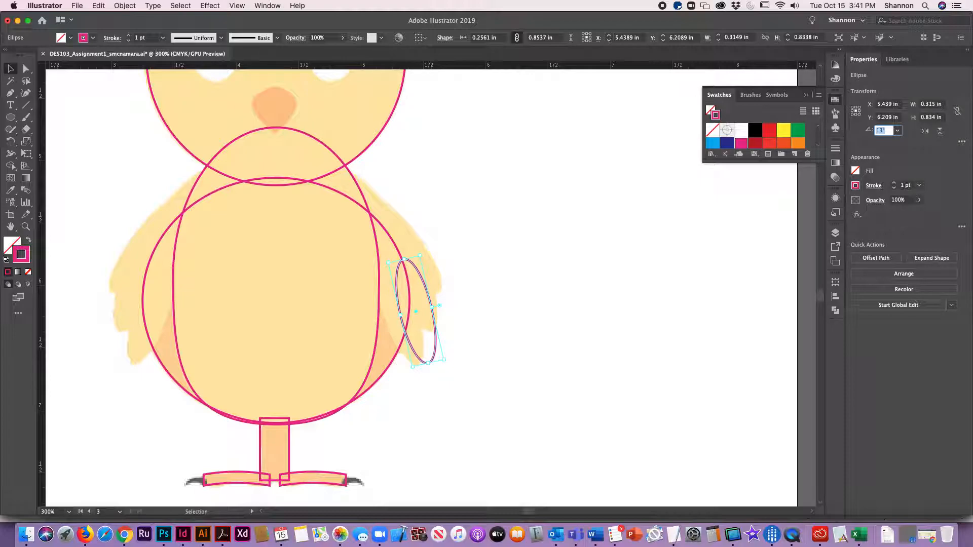
left_click(474, 358)
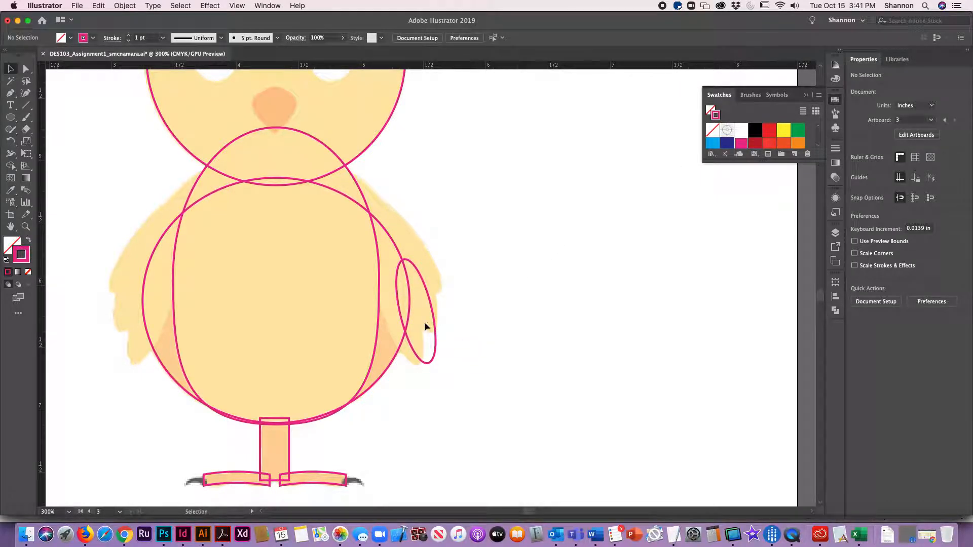
Move the tilted ellipse onto the lowest feather and stretch it to about 0.29 by 0.98 in
left_click_drag(438, 322, 423, 321)
left_click_drag(396, 261, 389, 245)
left_click_drag(386, 308, 381, 306)
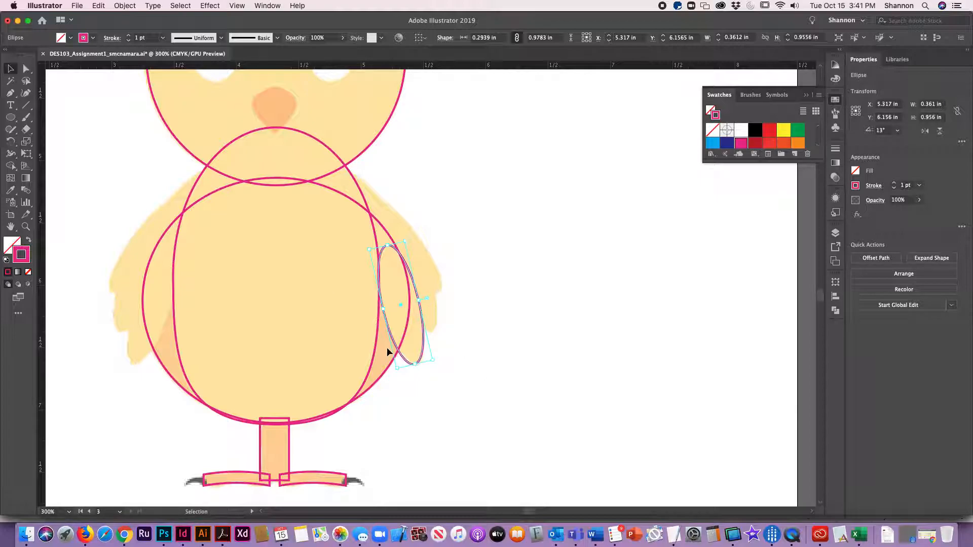
left_click(546, 333)
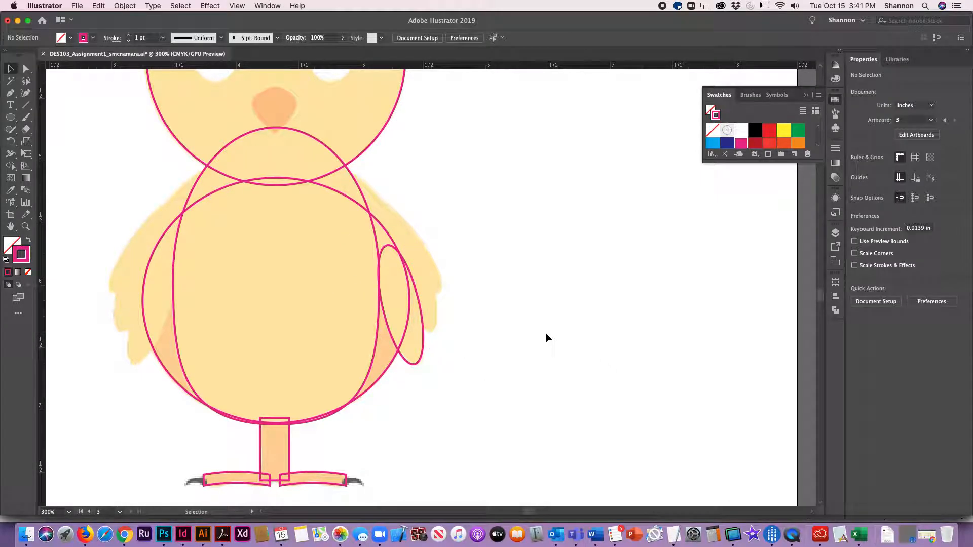
Draw a second ellipse about 0.23 by 0.89 in and place it over the right wing's middle feather
left_click(11, 117)
left_click_drag(386, 229, 414, 338)
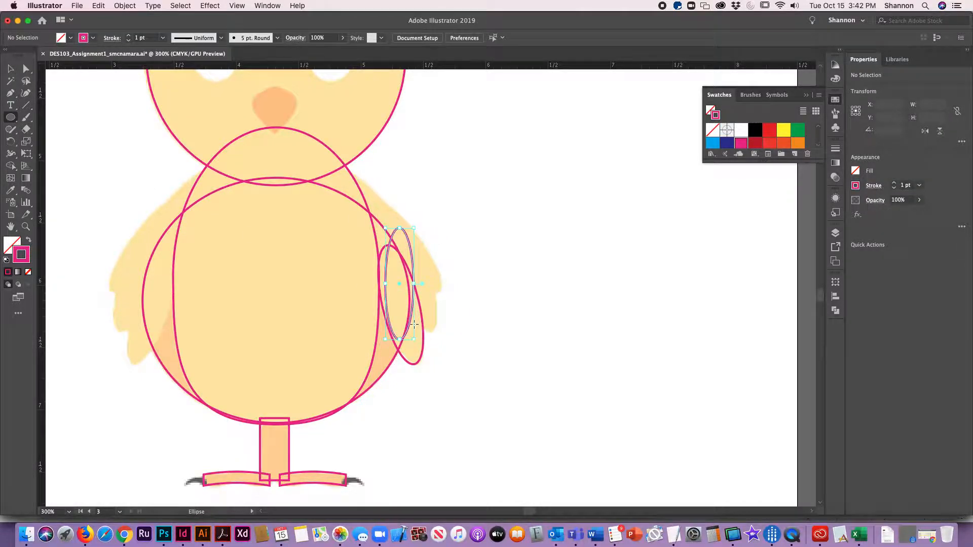
key("v")
left_click_drag(414, 251, 441, 247)
Rotate the middle feather ellipse to 13°
left_click(882, 130)
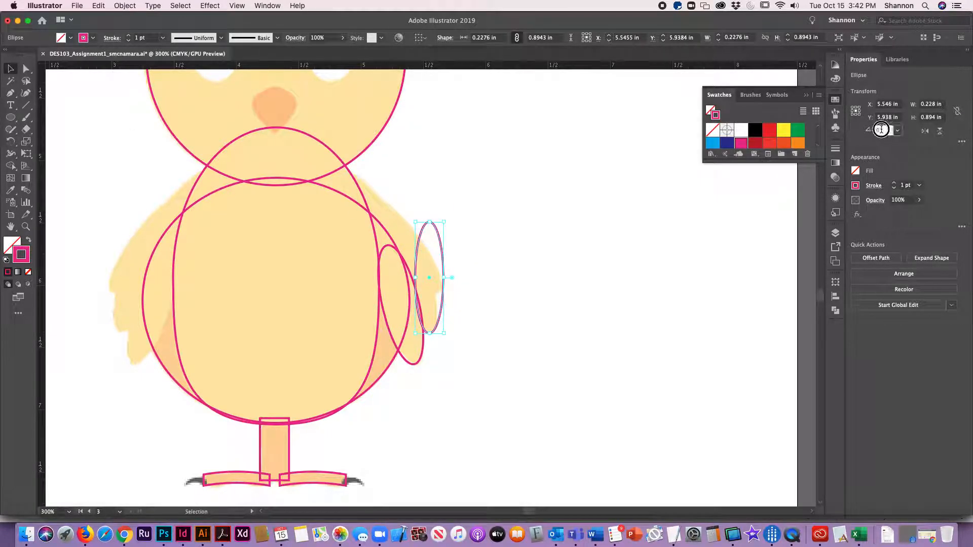
key("Up")
key("Up")
key("Up")
key("Up")
key("Up")
key("Up")
key("Up")
key("Up")
key("Up")
key("Up")
key("Up")
key("Up")
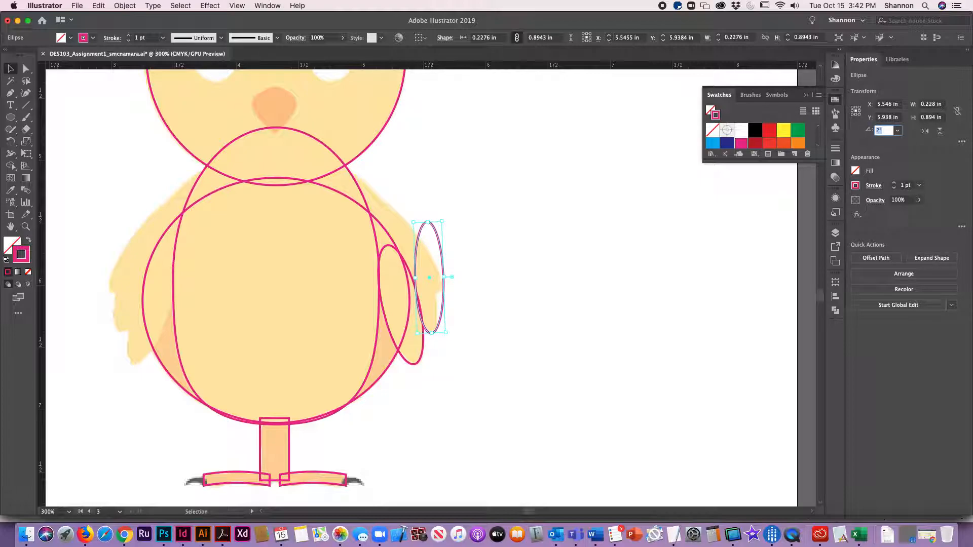
key("Up")
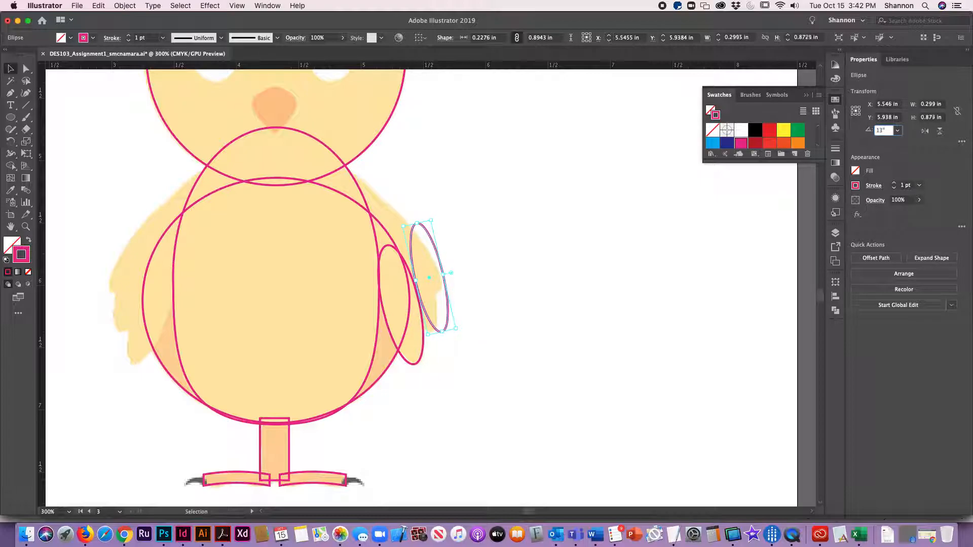
left_click(443, 310)
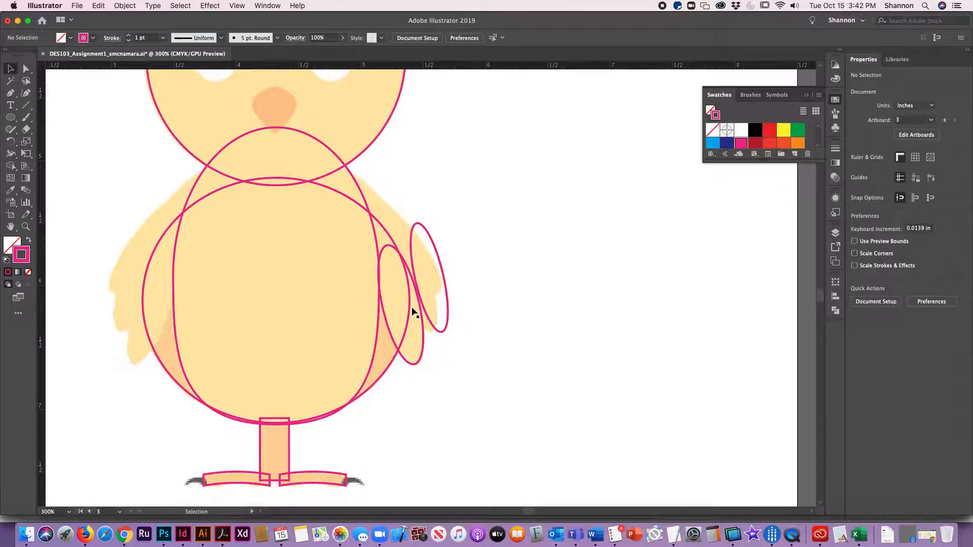
Shift the second ellipse inward onto the middle feather and shorten it slightly at its upper end
left_click_drag(444, 302, 436, 297)
left_click_drag(407, 223, 406, 229)
left_click(528, 303)
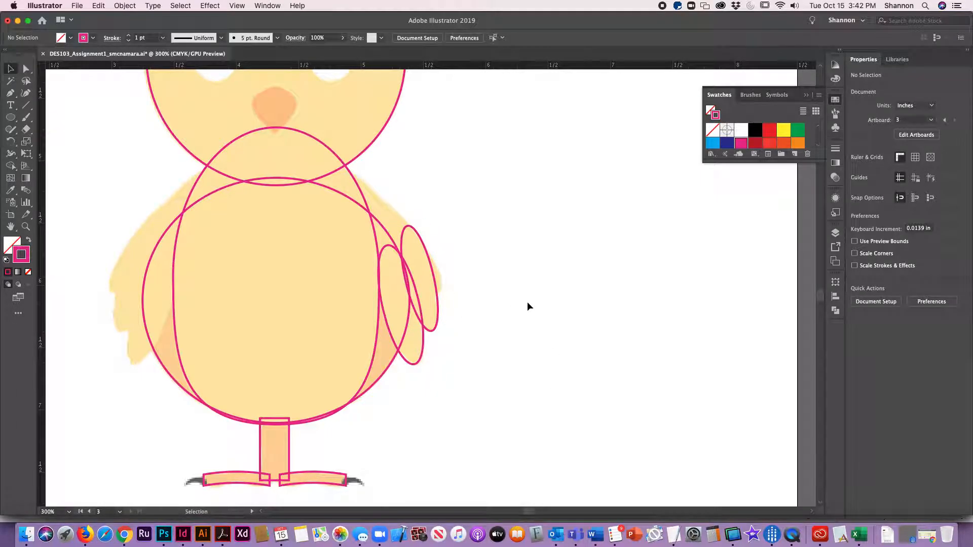
Draw a third ellipse about 0.16 by 1.13 in and place it beside the right wing's upper edge
left_click(10, 117)
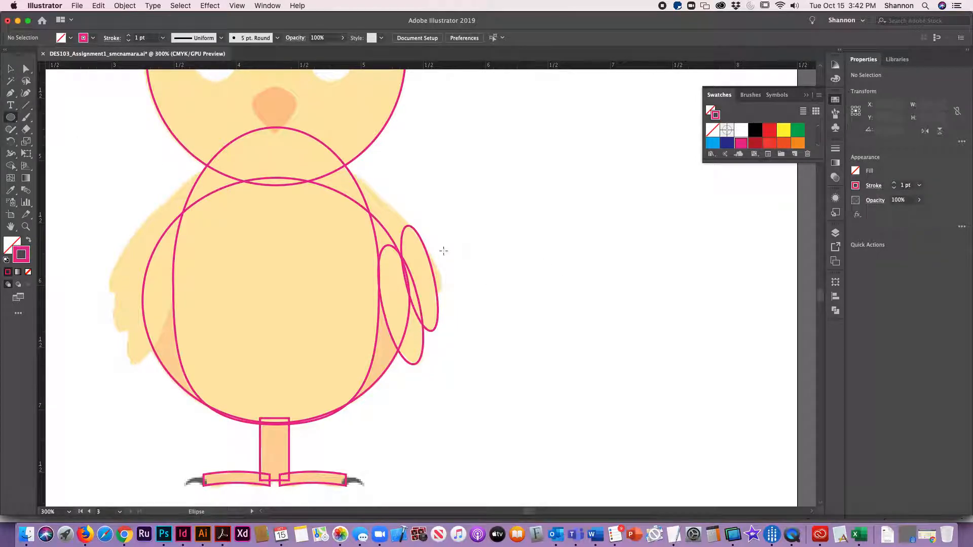
mouse_move(467, 254)
left_mouse_down()
mouse_move(483, 283)
mouse_move(473, 355)
mouse_move(487, 395)
left_mouse_up()
left_click(10, 68)
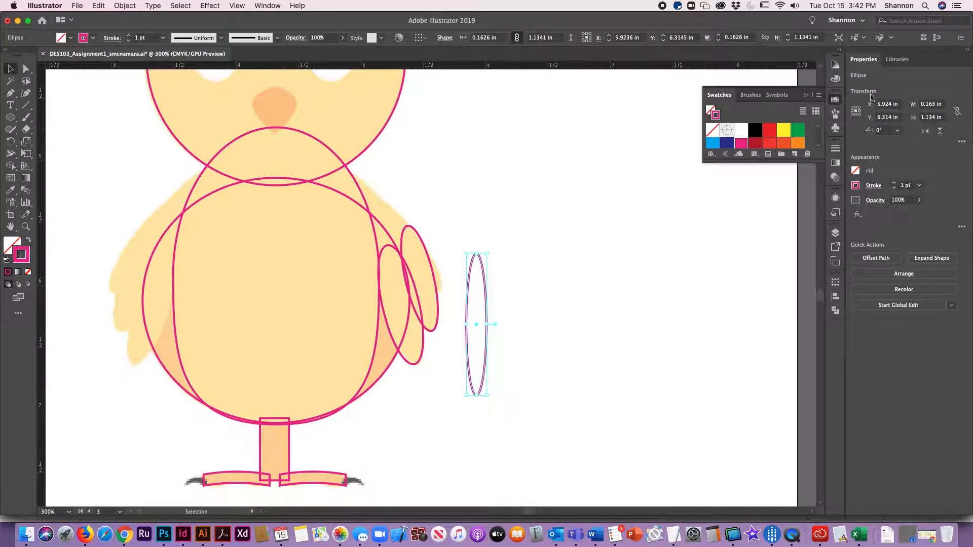
left_click_drag(467, 297, 432, 197)
Rotate the upper wing ellipse to 33°
left_click(881, 131)
key("Up")
key("Up")
key("Up")
key("Up")
key("Up")
key("Up")
key("Up")
key("Up")
key("Up")
key("Up")
key("Up")
key("Up")
key("Up")
key("Up")
key("Up")
key("Up")
key("Up")
key("Up")
key("Up")
key("Up")
key("Up")
key("Up")
key("Up")
key("Up")
key("Up")
key("Up")
key("Up")
key("Up")
key("Up")
key("Up")
key("Up")
key("Up")
key("Up")
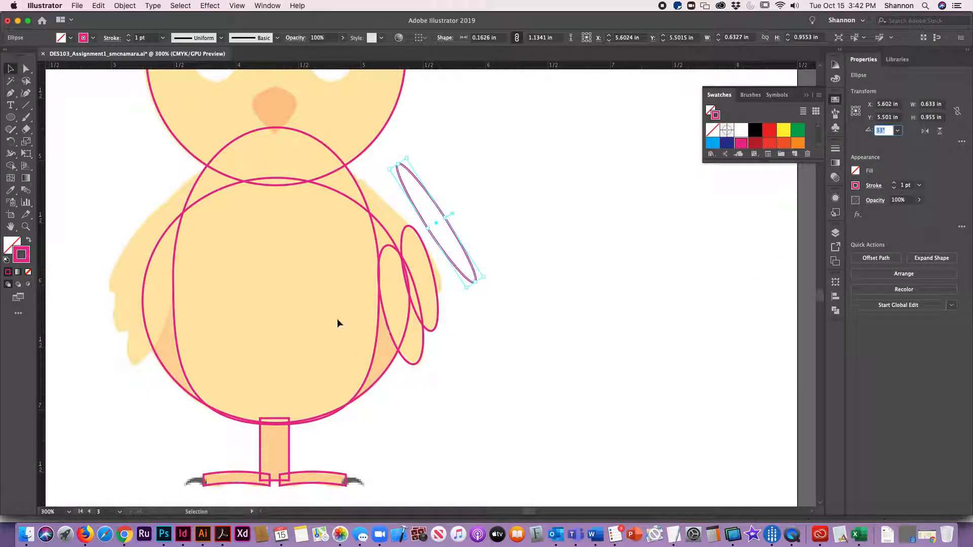
Move the third ellipse onto the wing's upper edge, shorten it to about 1 in, and set its rotation to 37°
left_click_drag(460, 249, 425, 250)
left_click_drag(364, 175, 373, 187)
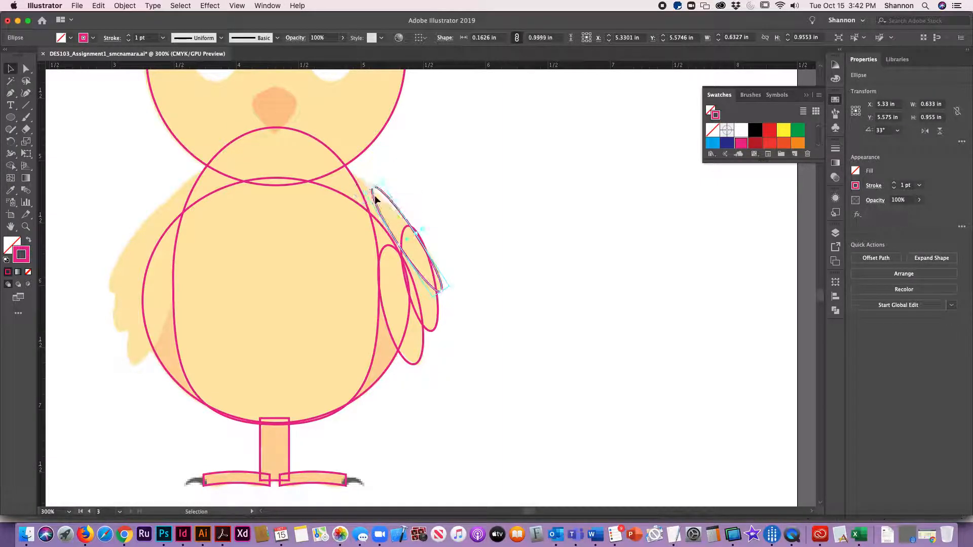
left_click(890, 131)
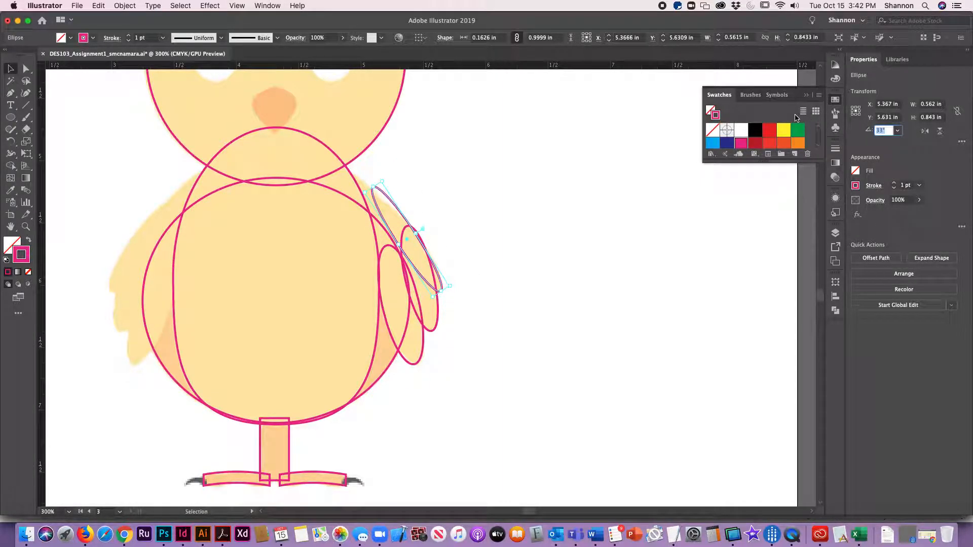
key("Up")
key("Up")
key("Up")
key("Up")
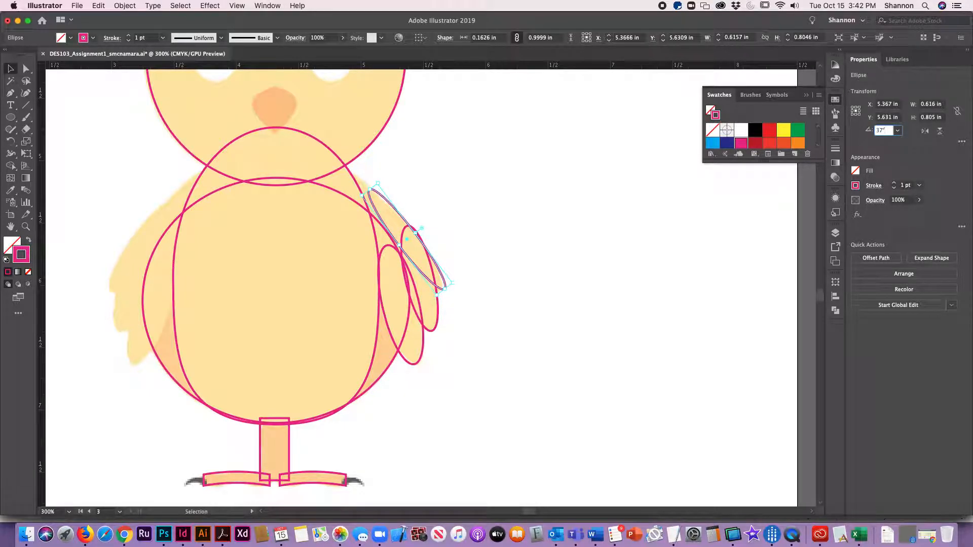
Stretch the upper wing ellipse toward the shoulder and widen it inward to about 0.28 by 1.2 in
left_click_drag(401, 246, 398, 250)
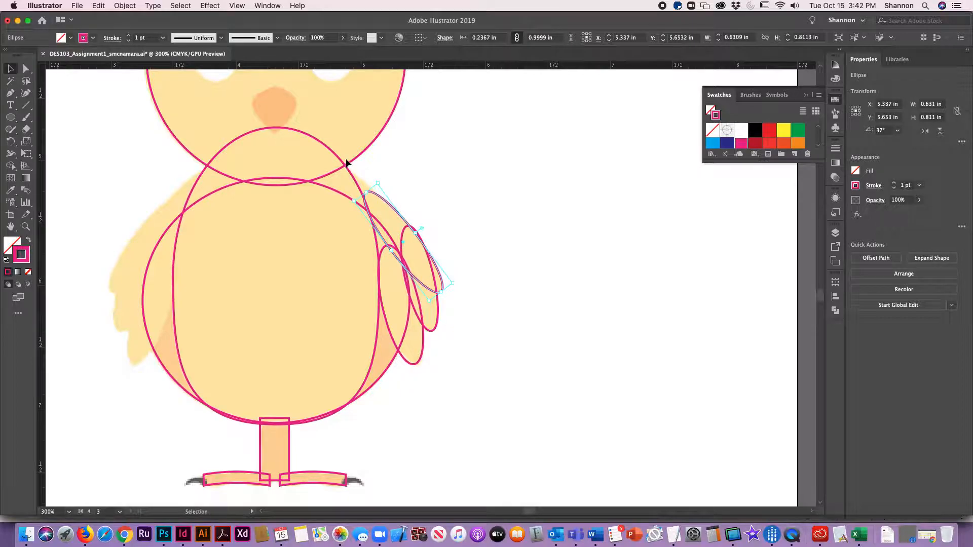
left_click_drag(366, 193, 349, 175)
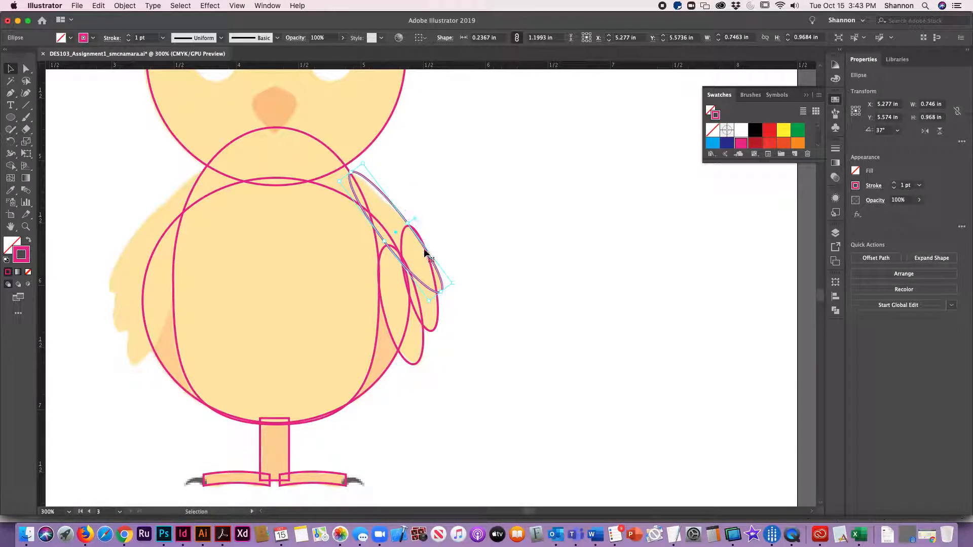
left_click_drag(386, 243, 380, 244)
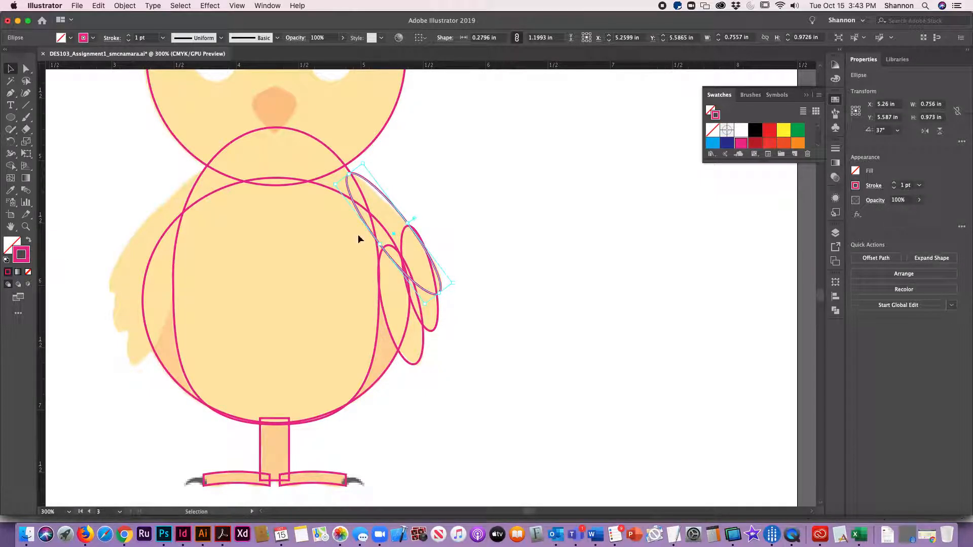
Rotate the upper wing ellipse to 38° and widen it inward to about 0.35 in
left_click(886, 131)
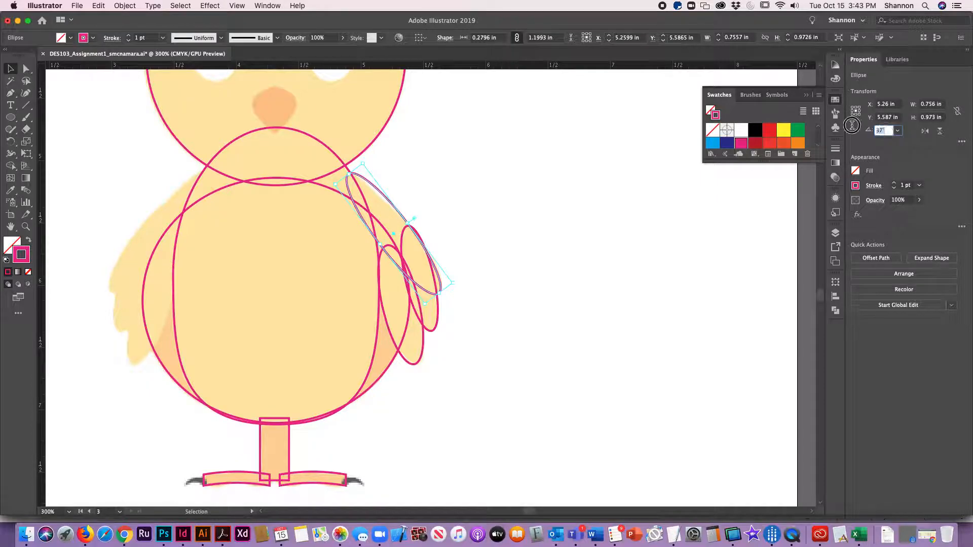
key("Up")
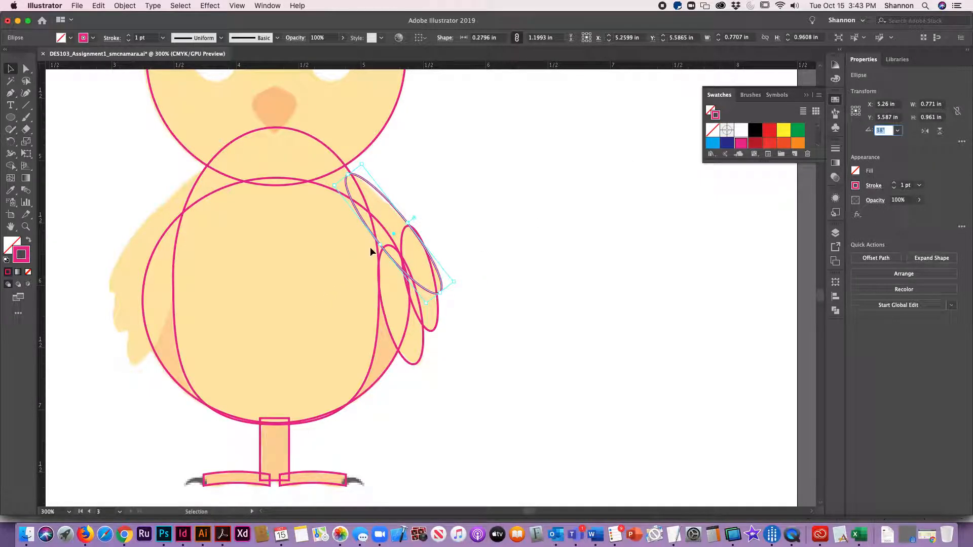
left_click_drag(381, 247, 372, 248)
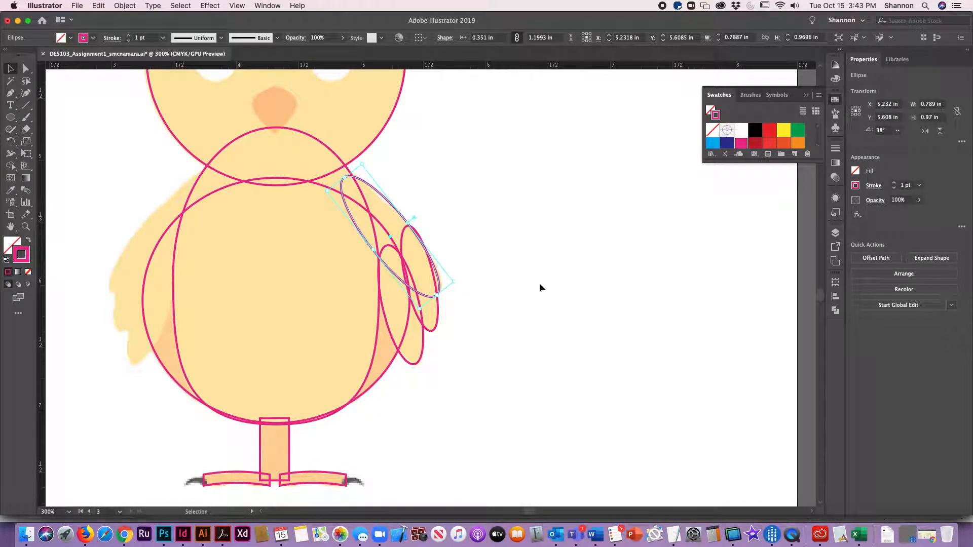
Unite the three overlapping ellipses of the right wing into a single shape with Pathfinder
left_click(654, 186)
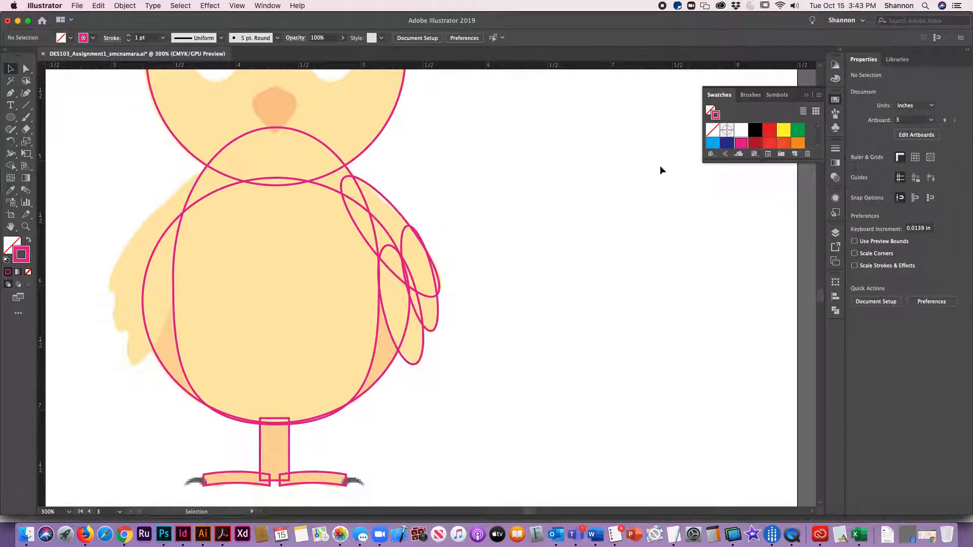
left_click(429, 299)
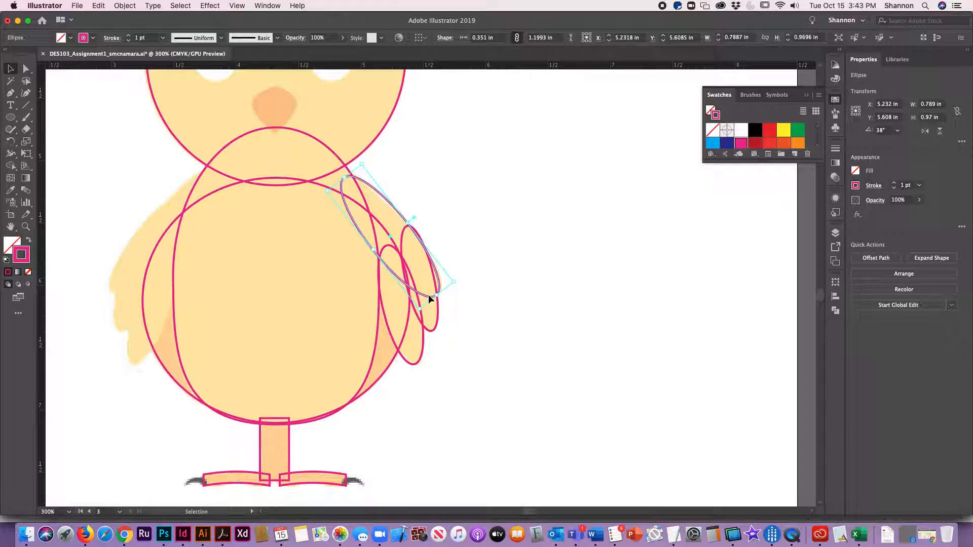
left_click(434, 332, "shift")
left_click(422, 356, "shift")
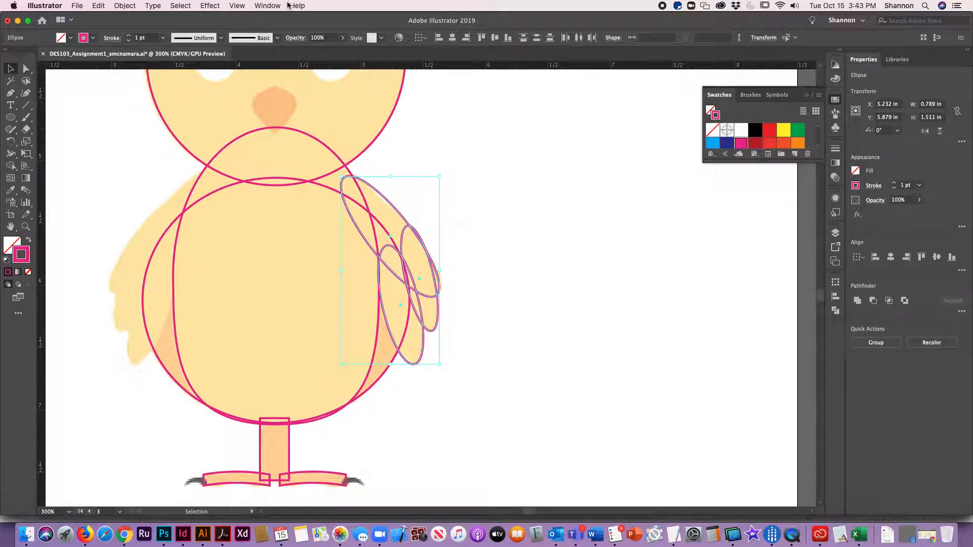
left_click(270, 6)
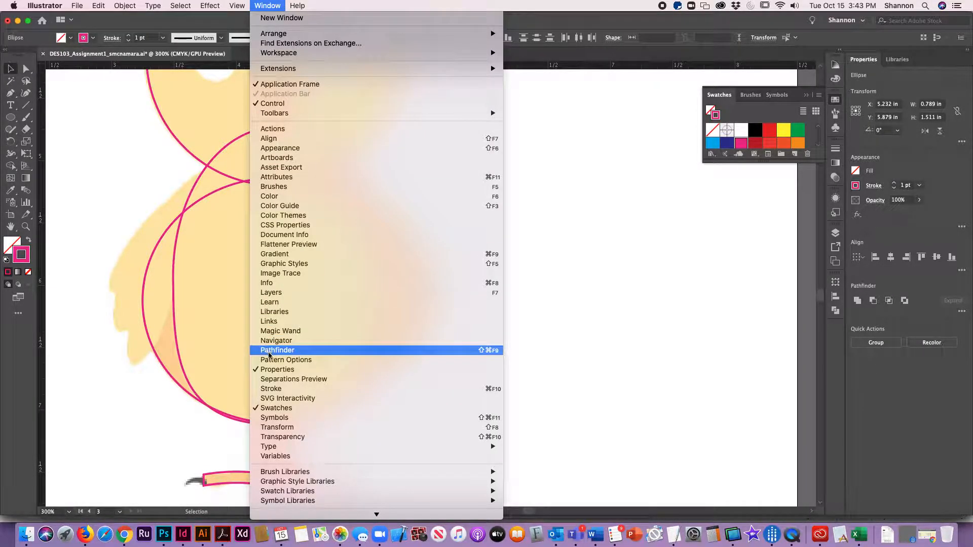
left_click(284, 350)
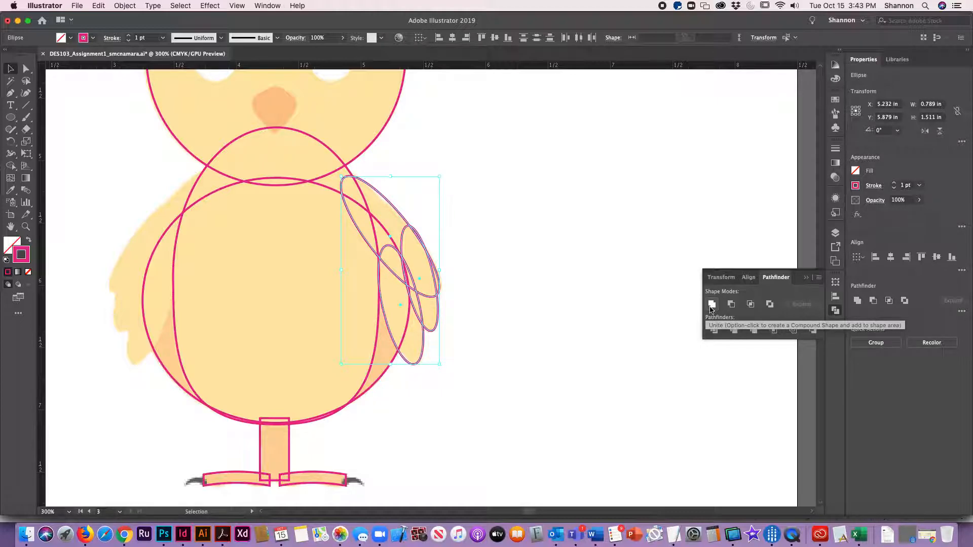
left_click(712, 305)
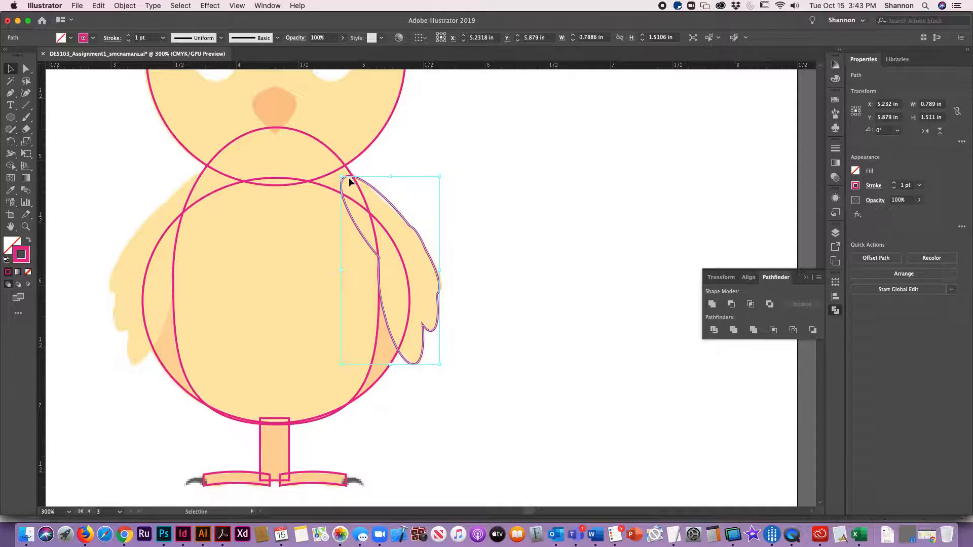
left_click(536, 208)
Create a mirrored copy of the united wing, reflected across the vertical axis at 90°
left_click(429, 261)
left_click(124, 6)
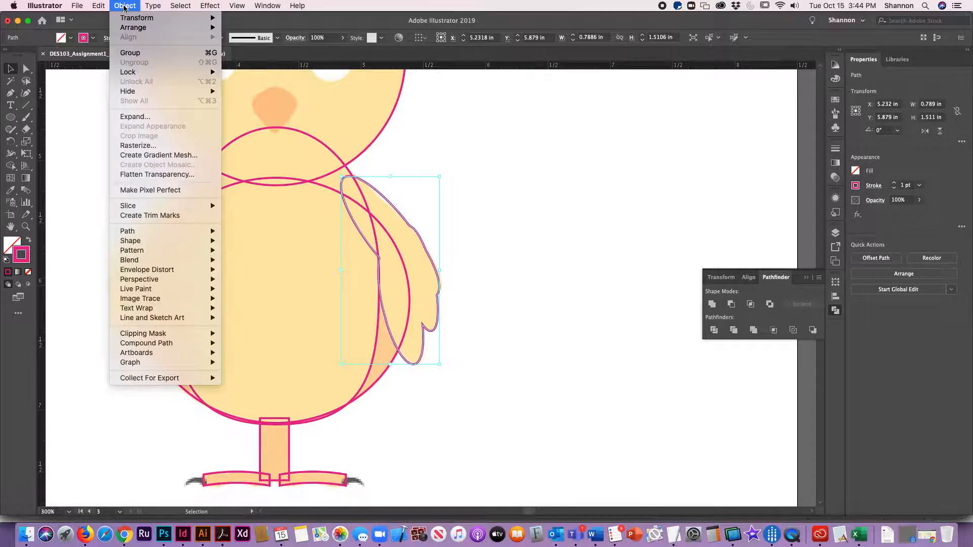
mouse_move(130, 19)
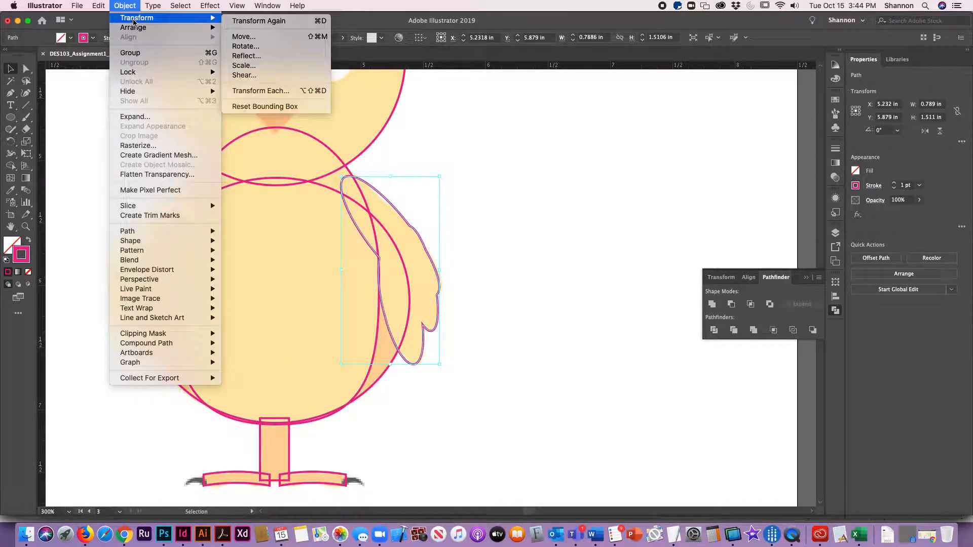
left_click(242, 56)
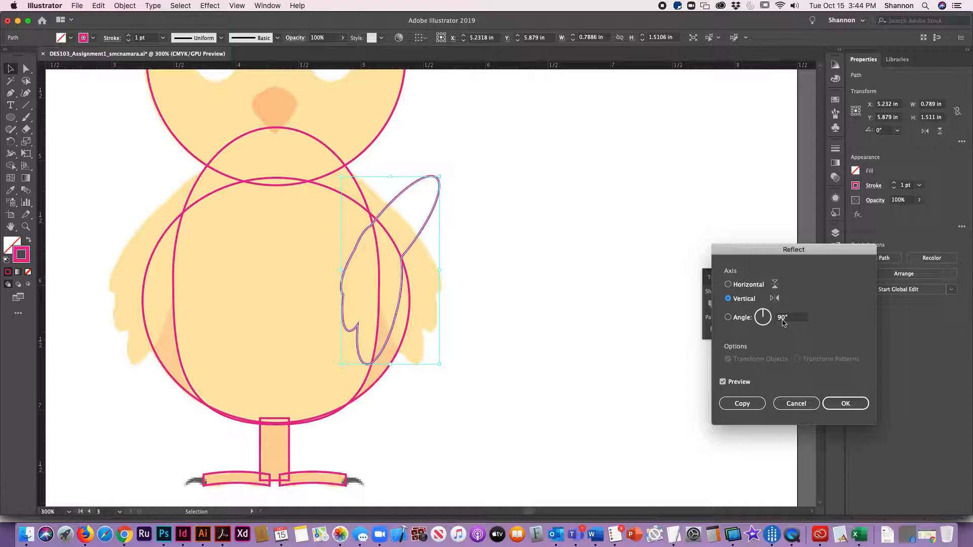
left_click(743, 403)
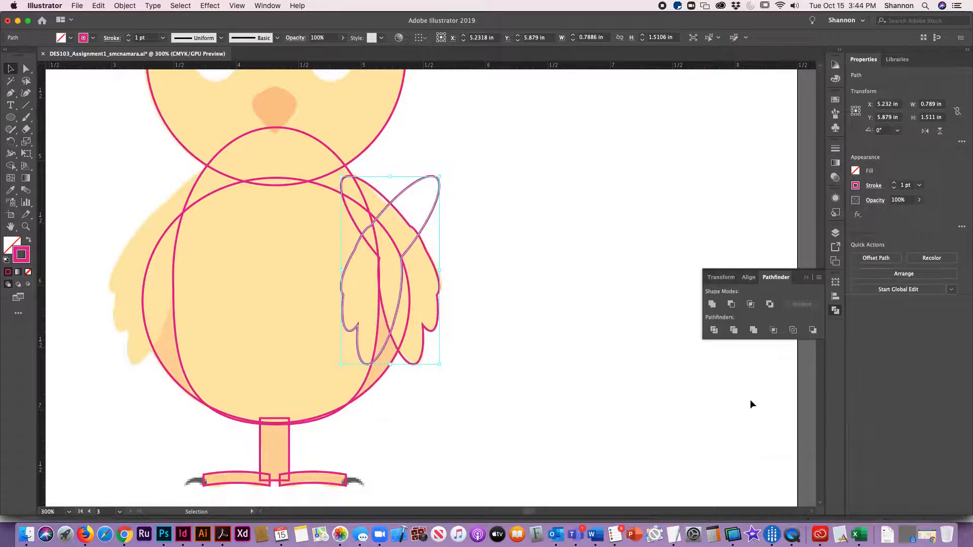
Move the mirrored wing across the body and align it with the template's left wing
left_click(429, 218)
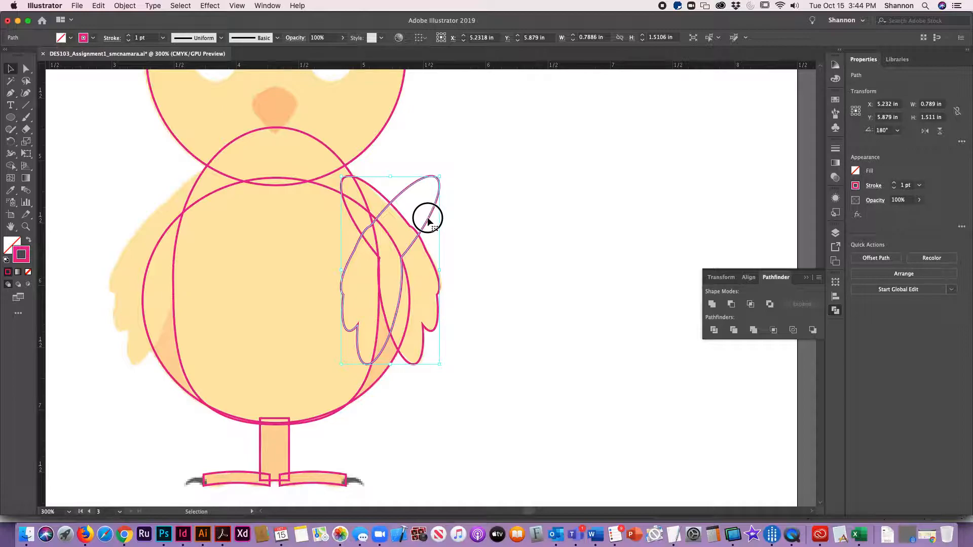
left_click(408, 255)
left_click(559, 178)
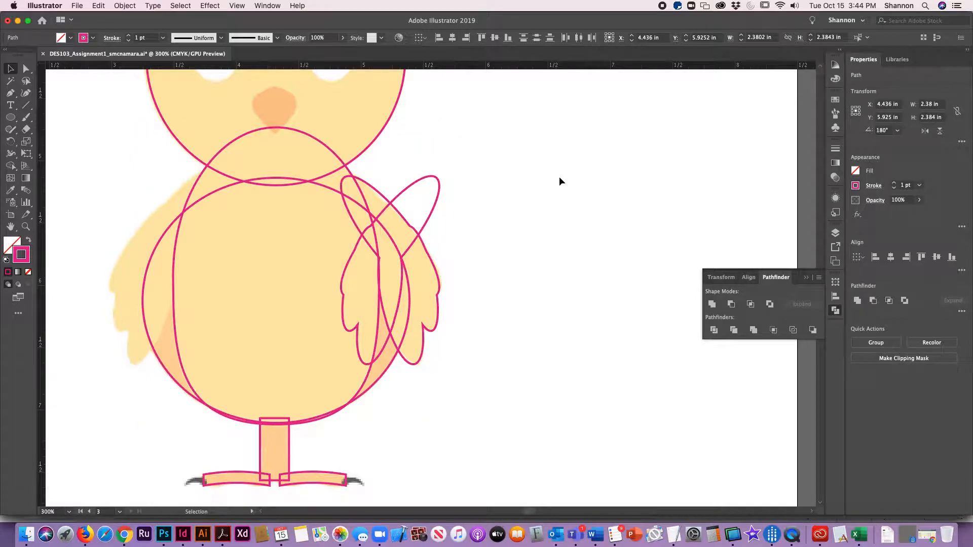
left_click(435, 176)
left_click(435, 175)
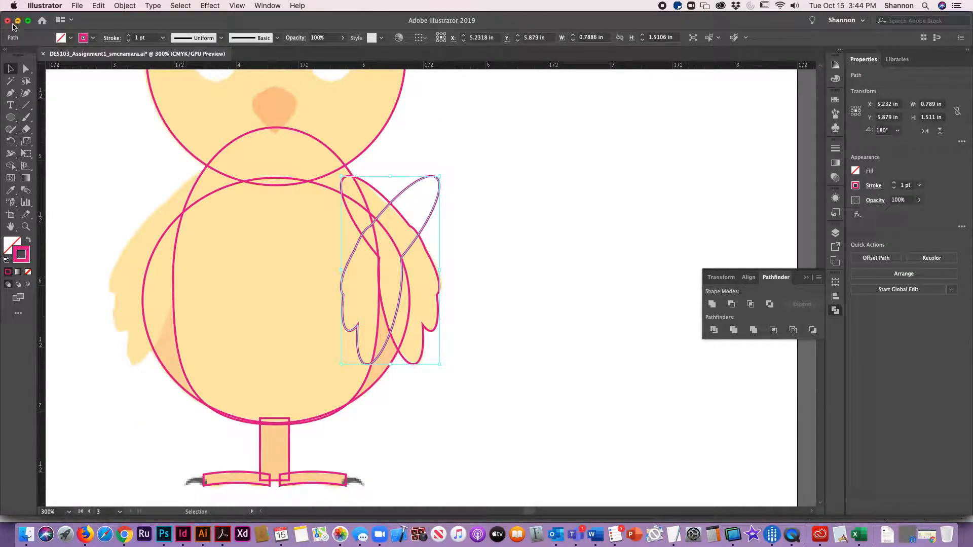
left_click_drag(407, 190, 244, 202)
key("Left")
key("Left")
key("Left")
key("Left")
key("Left")
key("Left")
key("Left")
key("Left")
key("Left")
key("Left")
key("Left")
key("Left")
key("Left")
key("Left")
key("Left")
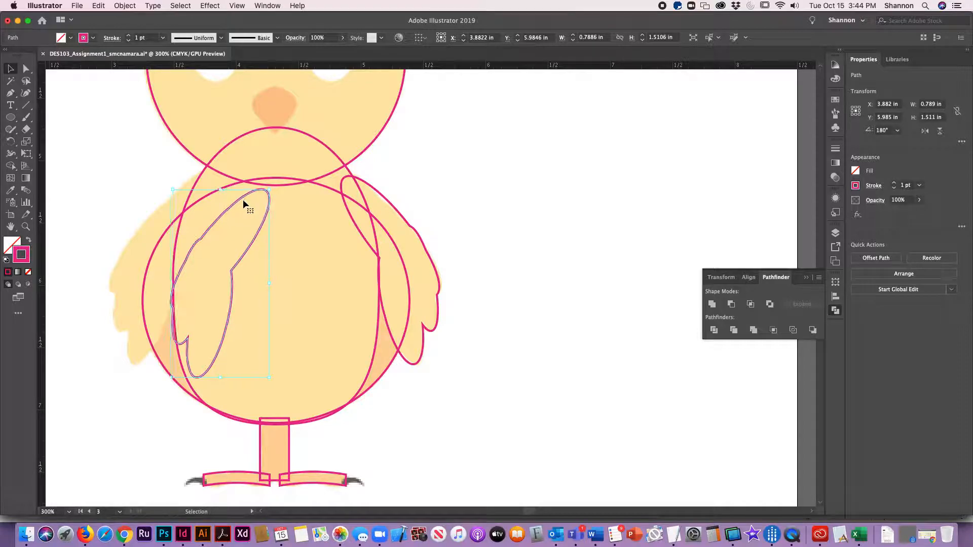
key("Left")
key("Left")
key("Left")
key("Left")
key("Left")
key("Left")
key("Left")
key("Left")
key("Left")
key("Left")
key("Left")
key("Left")
key("Left")
key("Left")
key("Left")
key("Left")
key("Left")
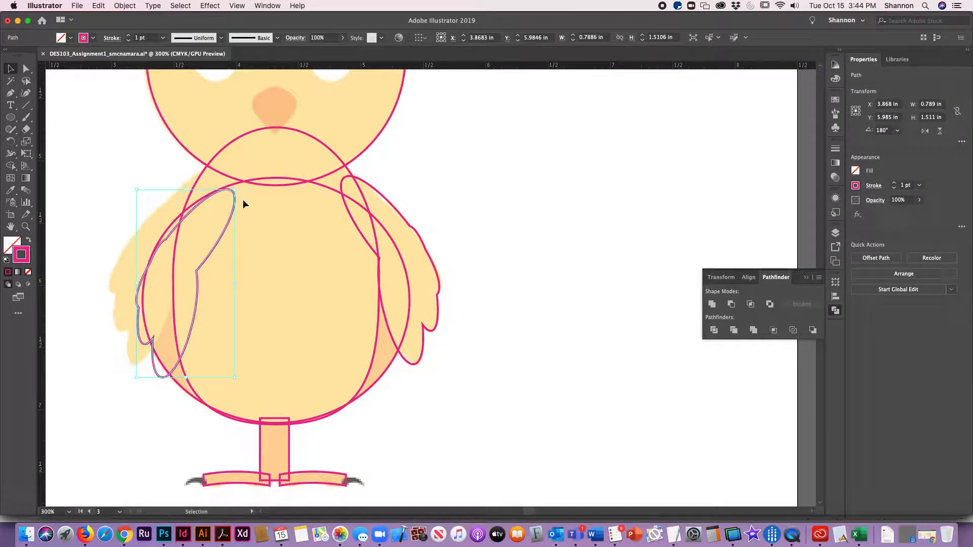
key("Up")
key("Up")
key("Up")
key("Up")
key("Up")
key("Up")
key("Up")
key("Up")
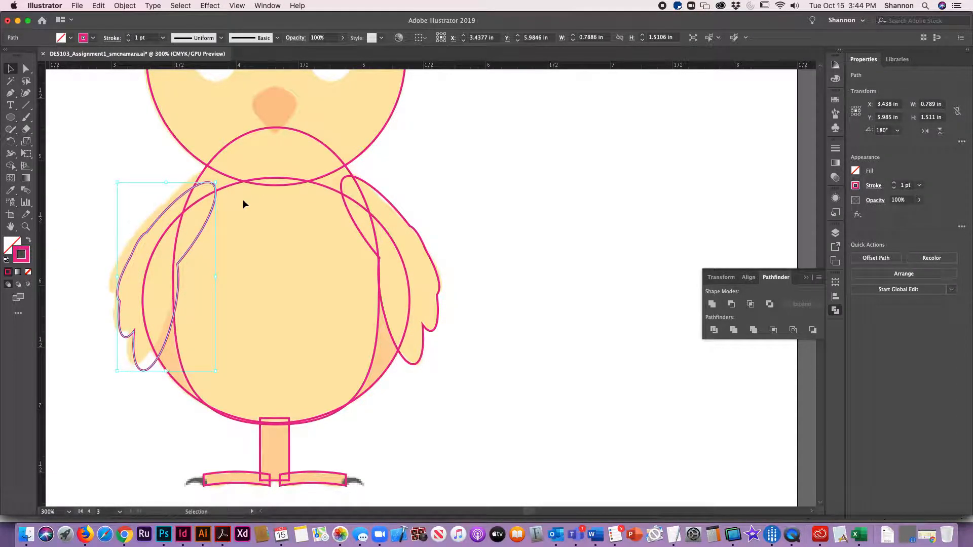
key("Left")
key("Left")
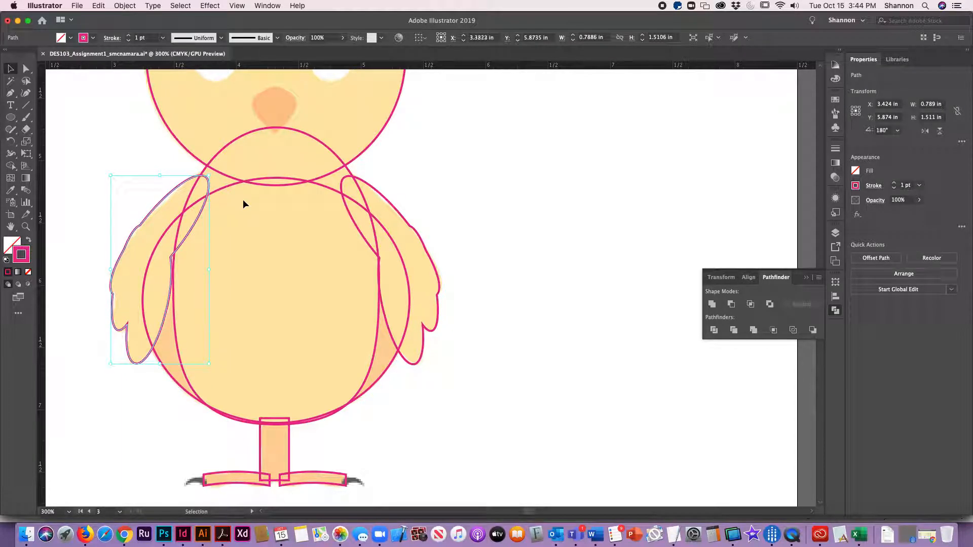
left_click(119, 118)
Draw a circle about 0.35 in across over the white of the template's left eye
scroll(294, 161, "left", 5)
scroll(293, 161, "down", 3)
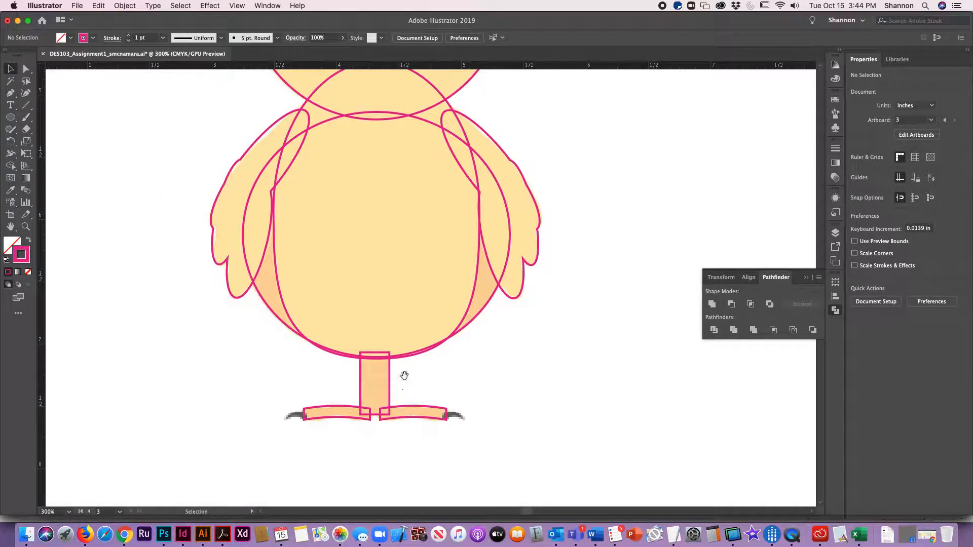
scroll(405, 376, "up", 12)
scroll(404, 375, "right", 3)
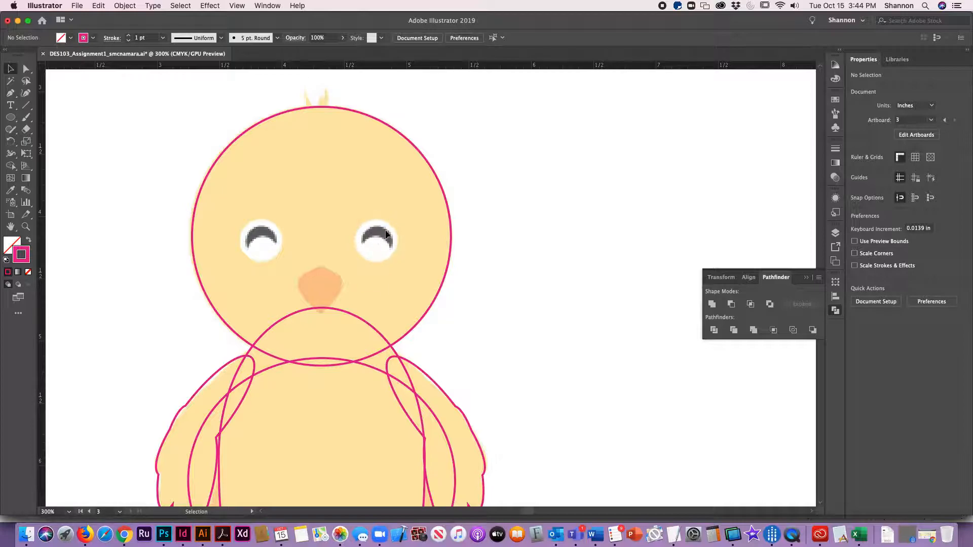
left_click(10, 117)
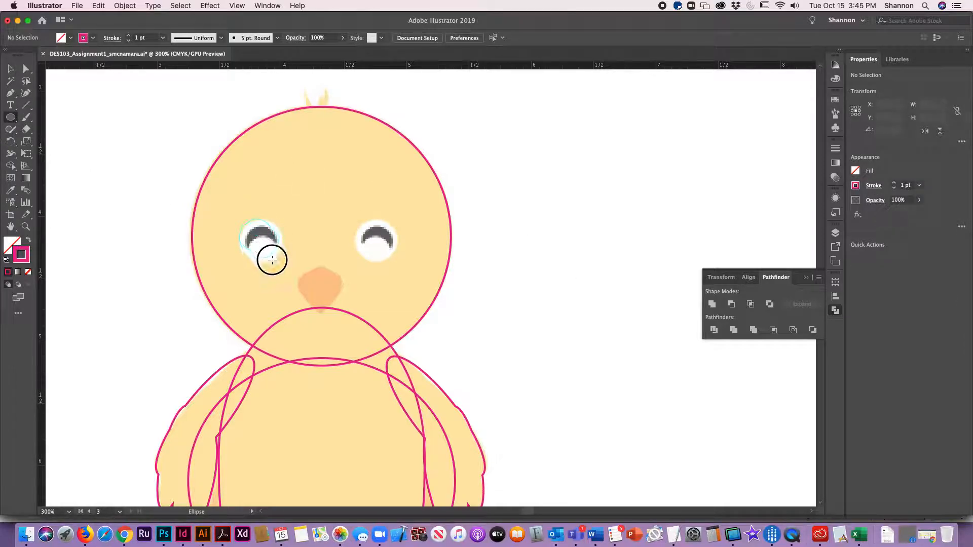
left_click_drag(274, 262, 274, 263)
key("v")
key("super+shift+a")
scroll(392, 284, "right", 3)
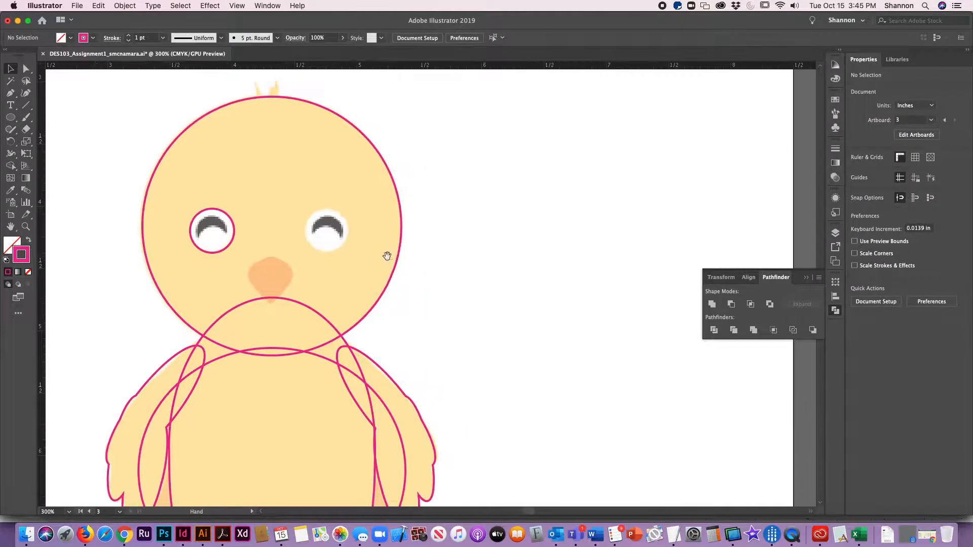
Draw a circle about 0.27 in across inside the left eye, following the outer edge of the dark crescent
key("z")
left_click_drag(160, 175, 277, 293)
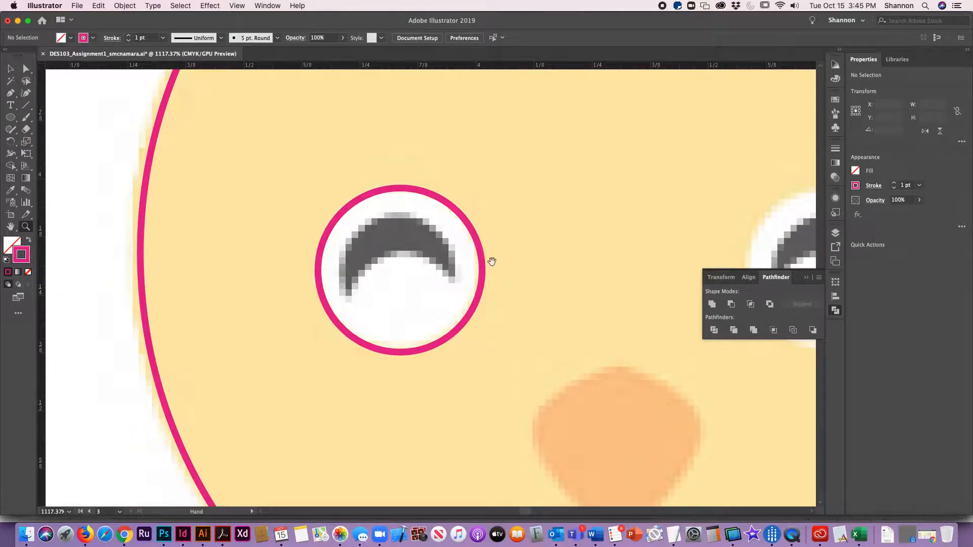
scroll(456, 238, "right", 3)
scroll(355, 218, "down", 3)
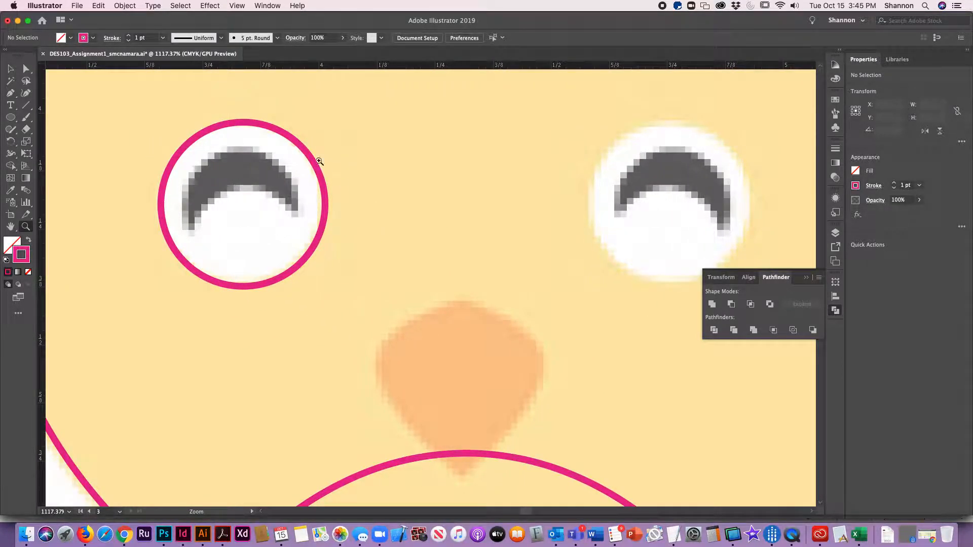
left_click(11, 118)
left_click_drag(178, 143, 303, 253)
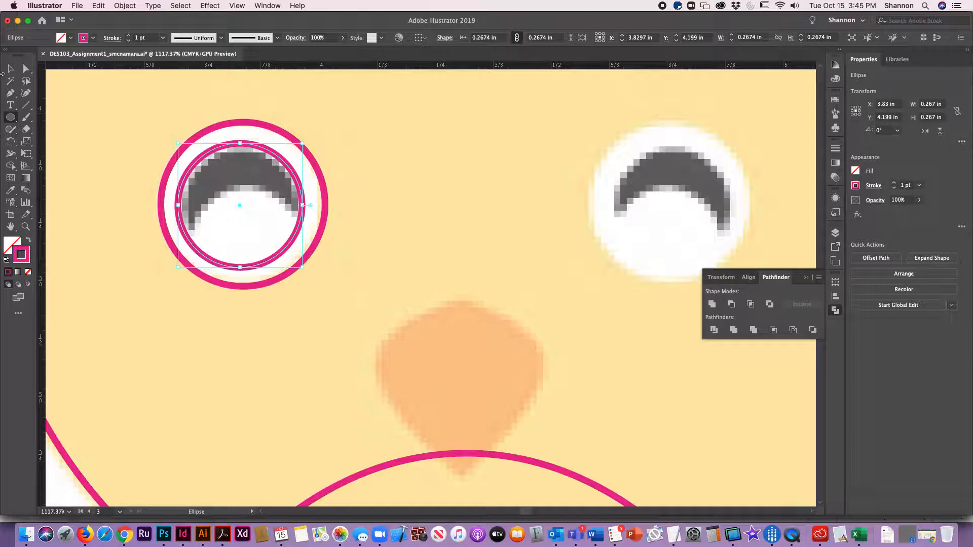
left_click(10, 68)
left_click(46, 133)
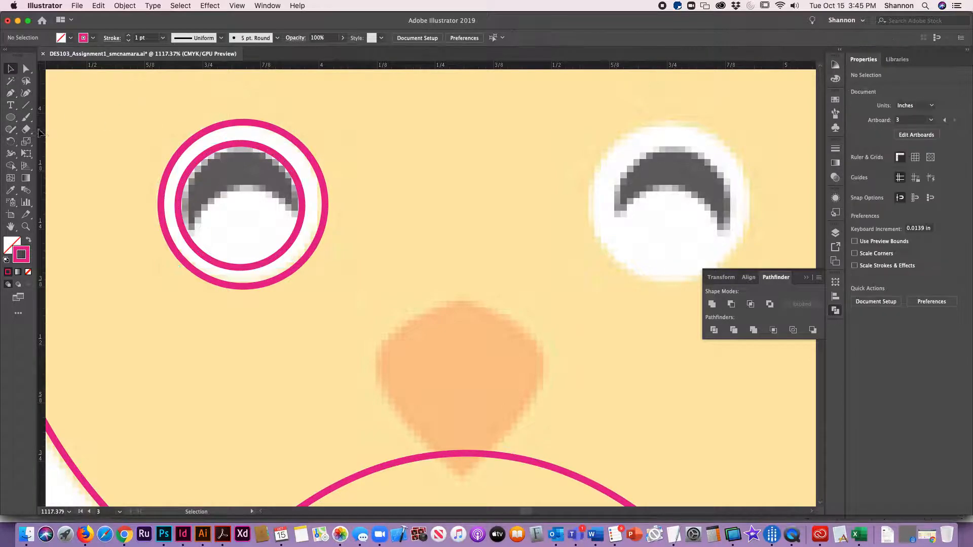
Draw an ellipse under the left eye's dark crescent and widen it slightly to about 0.23 by 0.18 in
left_click(10, 117)
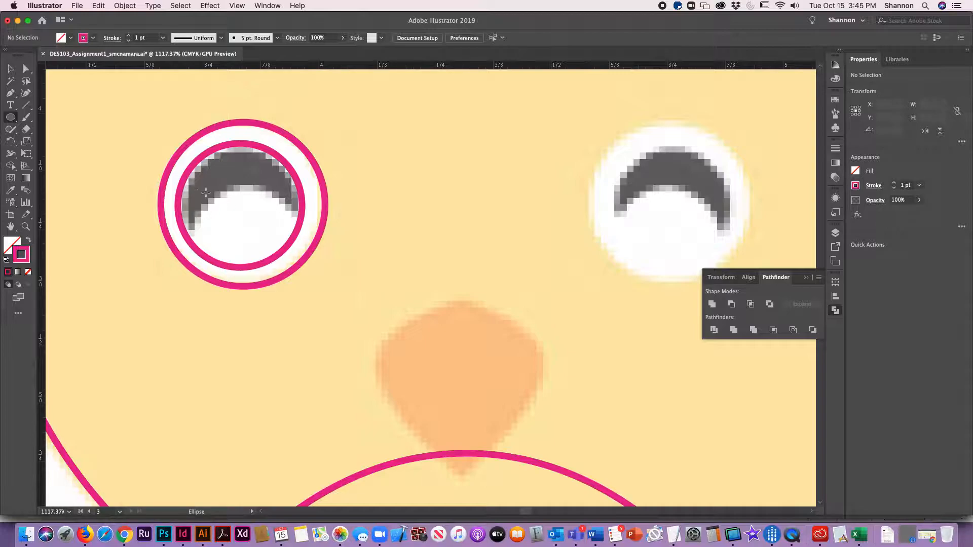
left_click_drag(191, 193, 297, 278)
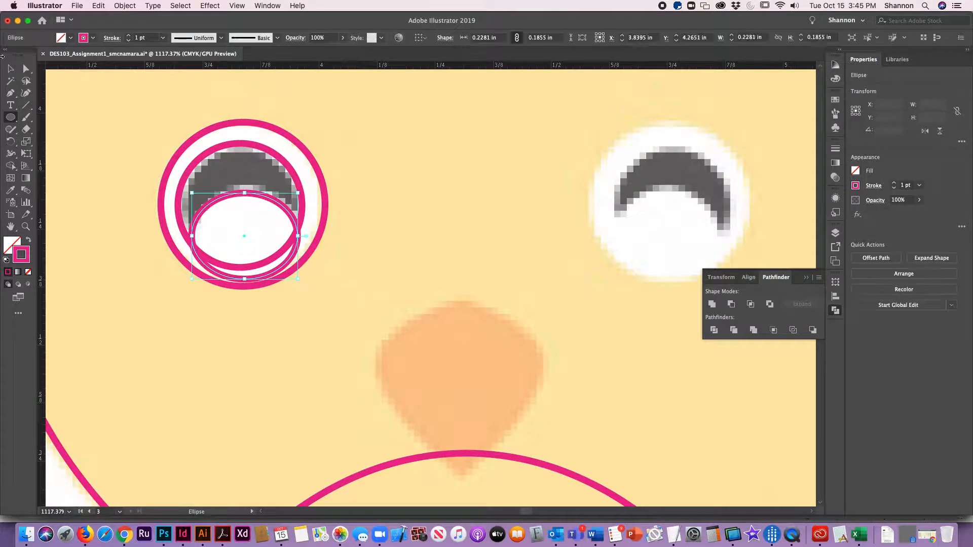
left_click(10, 68)
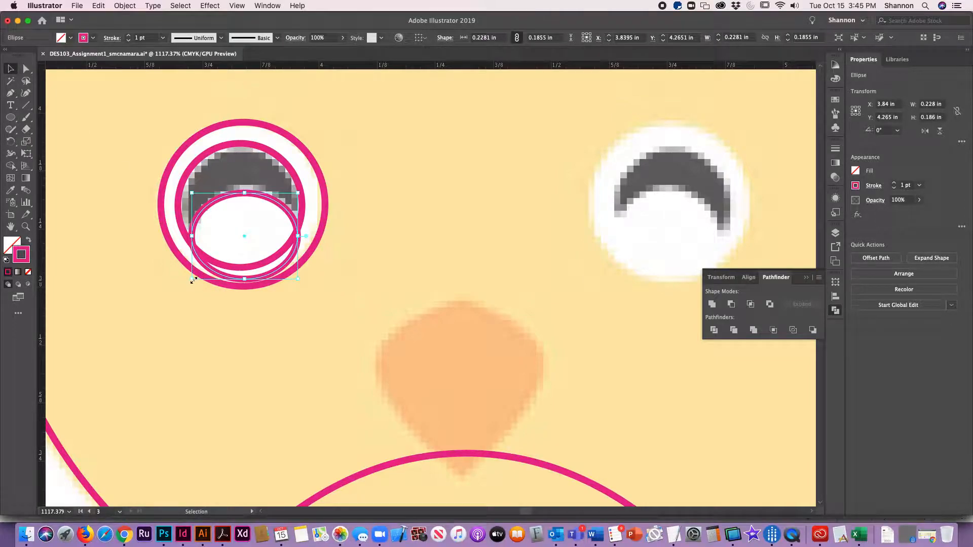
left_click_drag(192, 278, 189, 278)
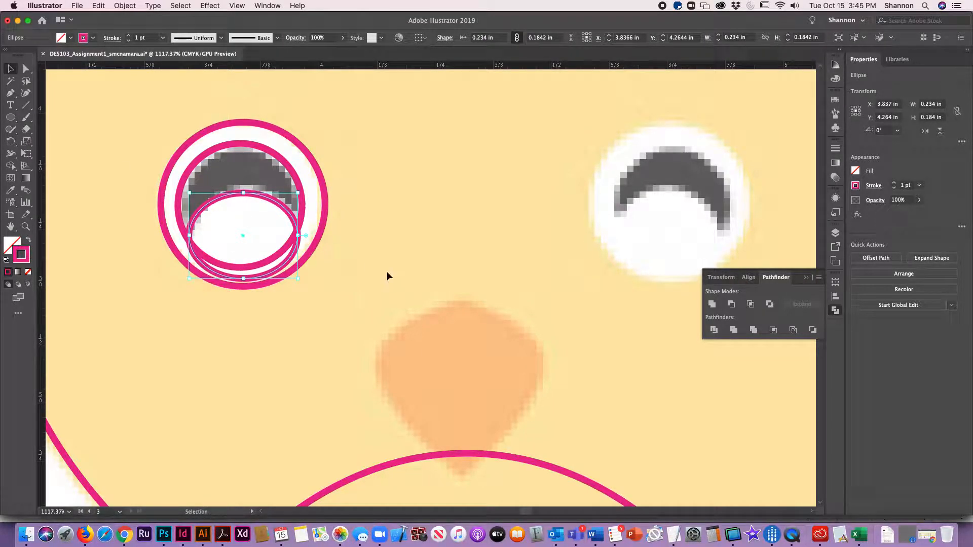
Subtract the lower ellipse from the left eye's inner circle to form the crescent with Minus Front
left_click(272, 157, "shift")
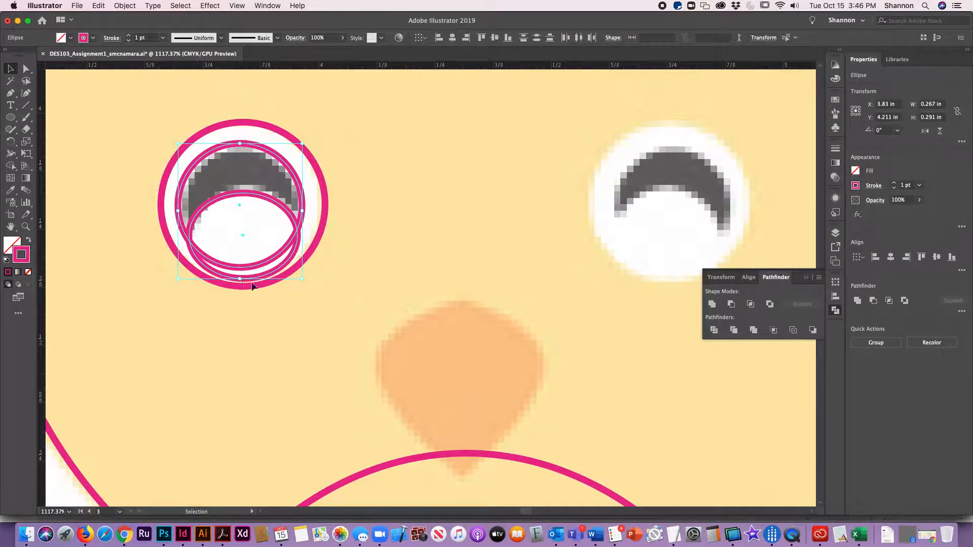
left_click(731, 304)
left_click(376, 153)
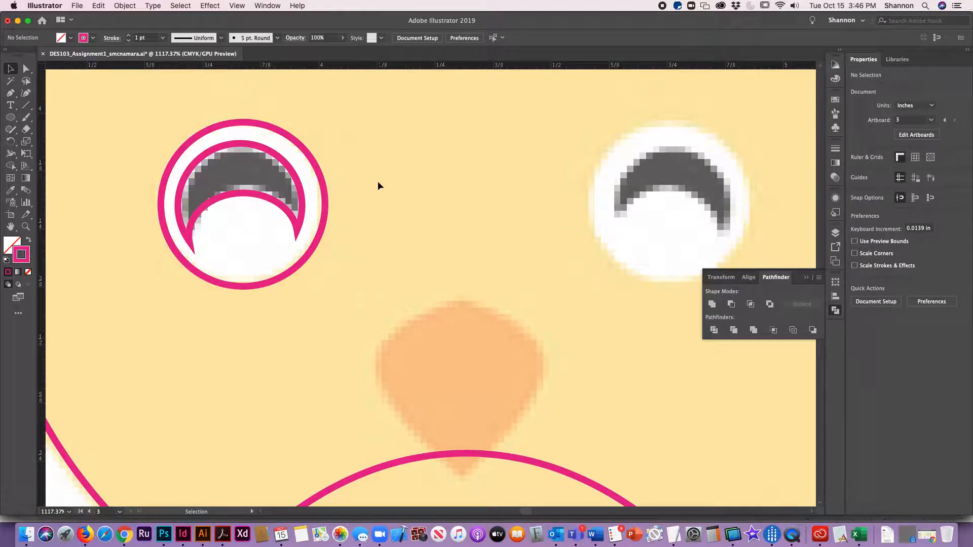
Copy the left eye's outer circle together with its crescent and paste a duplicate of both
left_click_drag(441, 218, 336, 239)
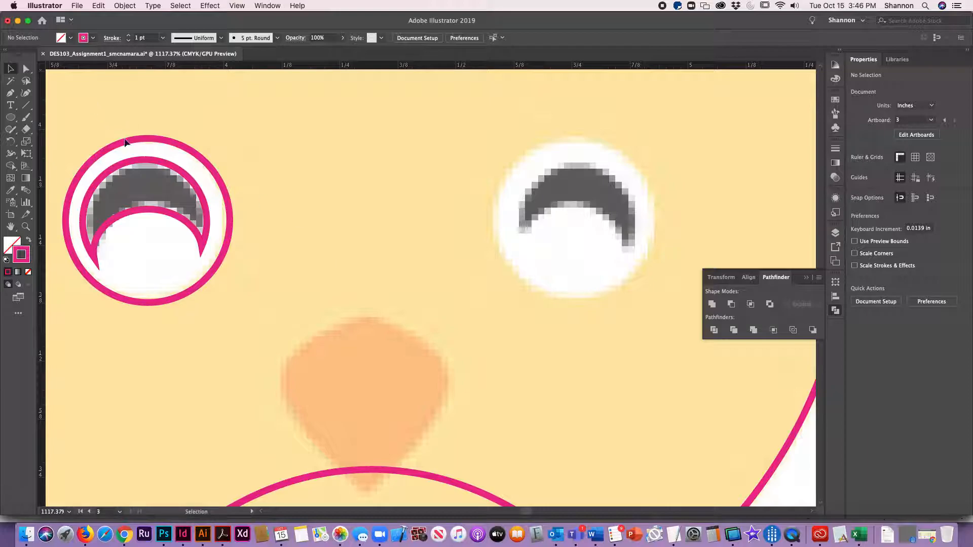
left_click_drag(139, 134, 211, 114)
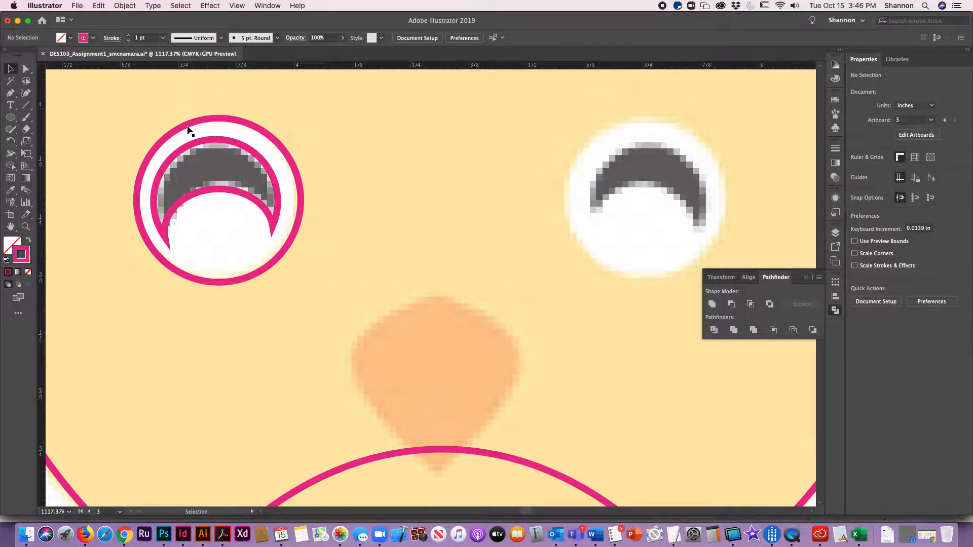
left_click(187, 129)
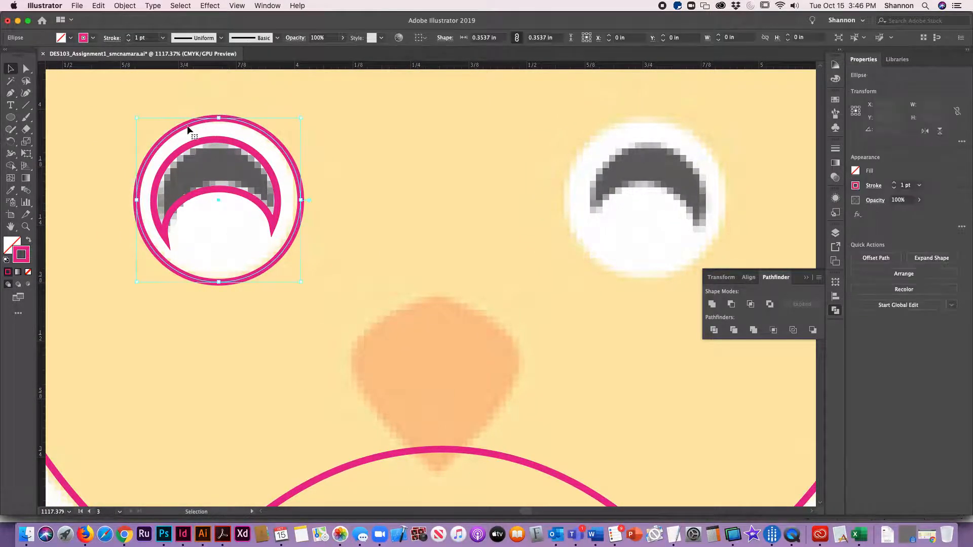
left_click(177, 156, "shift")
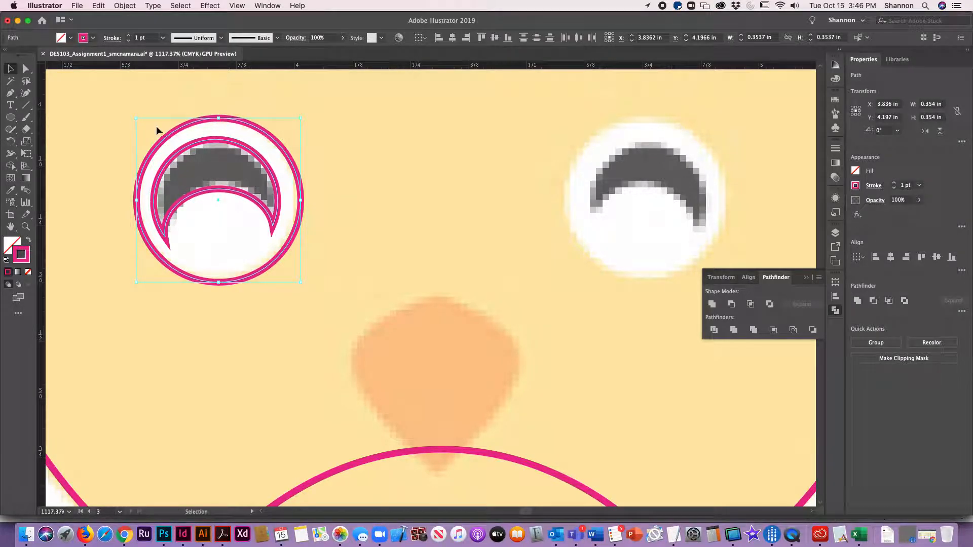
left_click(96, 7)
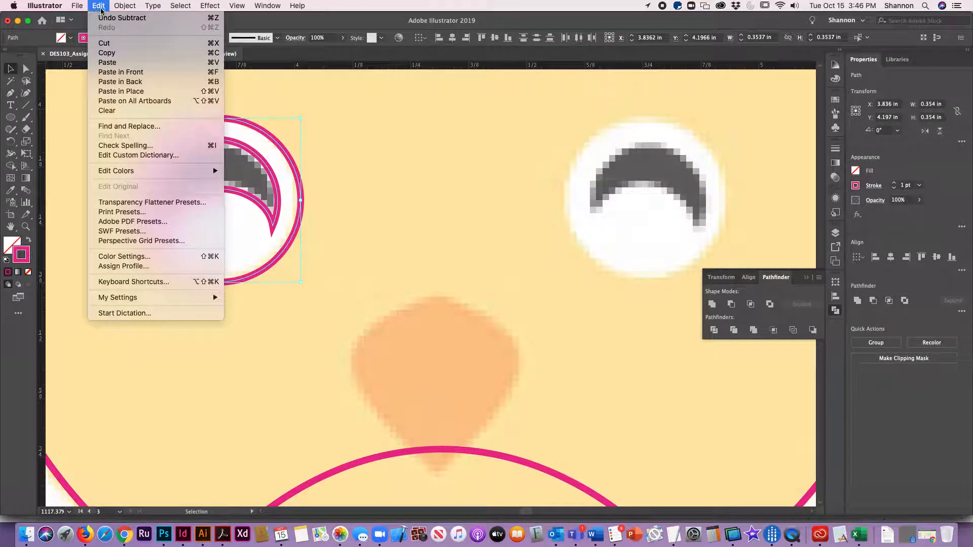
left_click(104, 53)
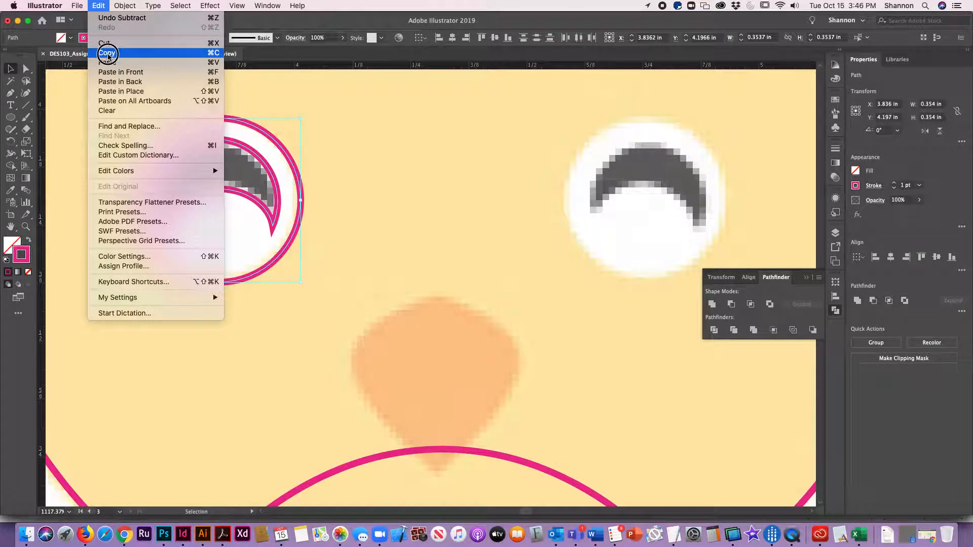
left_click(98, 5)
left_click(110, 64)
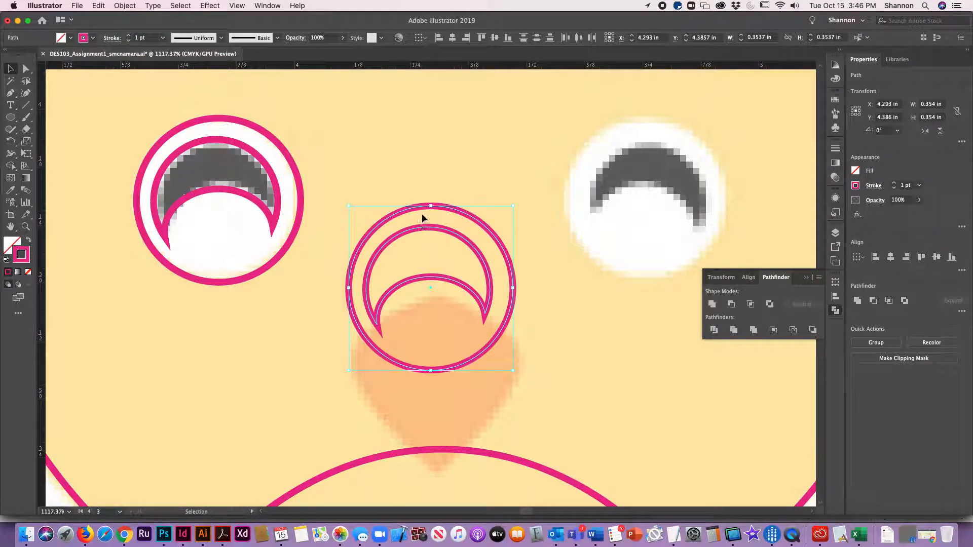
Move the pasted circle and crescent together over the template's right eye
left_click_drag(416, 208, 498, 190)
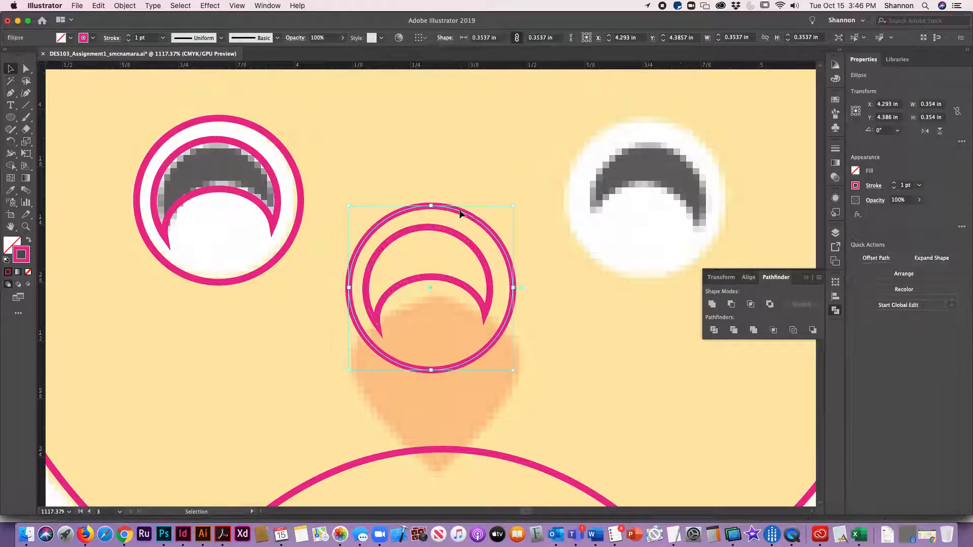
left_click(466, 246, "shift")
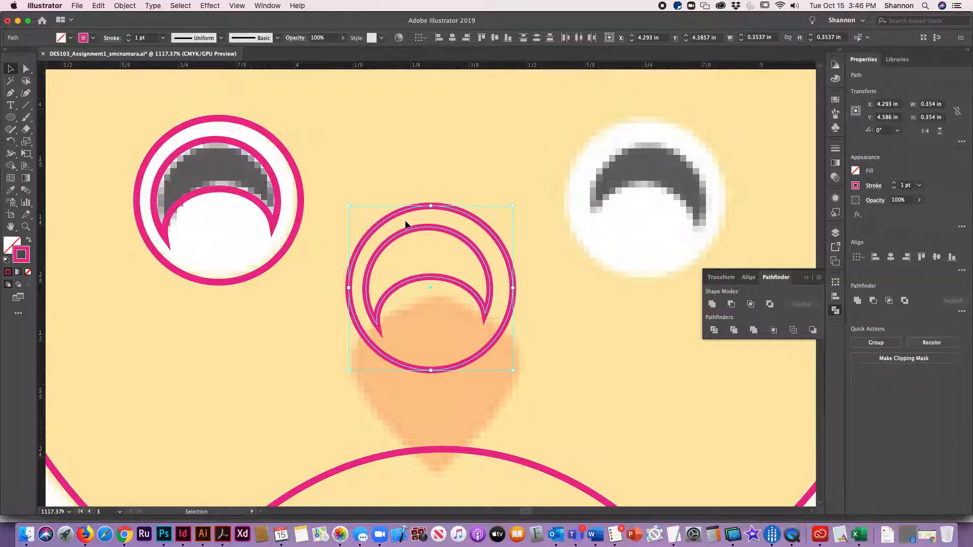
left_click_drag(395, 216, 609, 130)
left_click(767, 202)
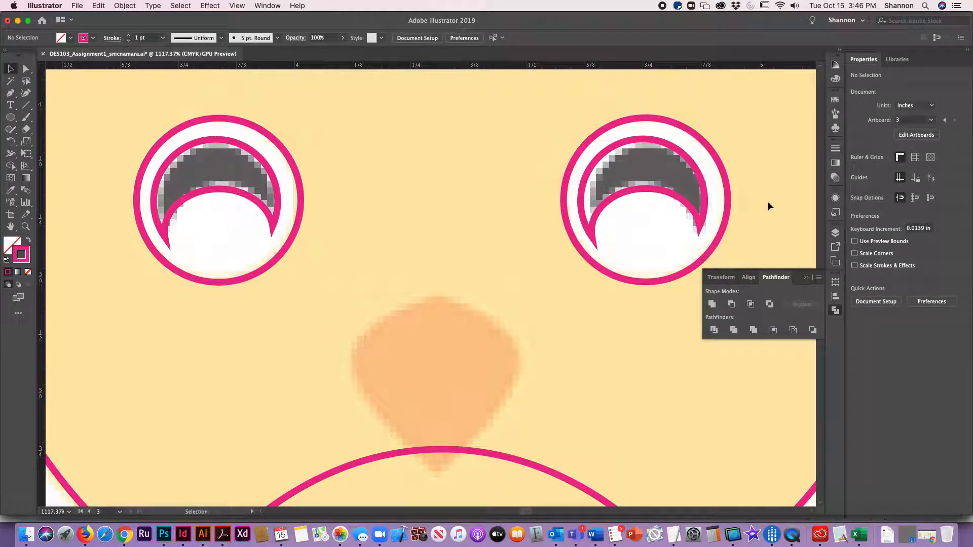
Create a three-sided polygon with a 0.6944 in radius over the template's beak
key("super+minus")
key("super+minus")
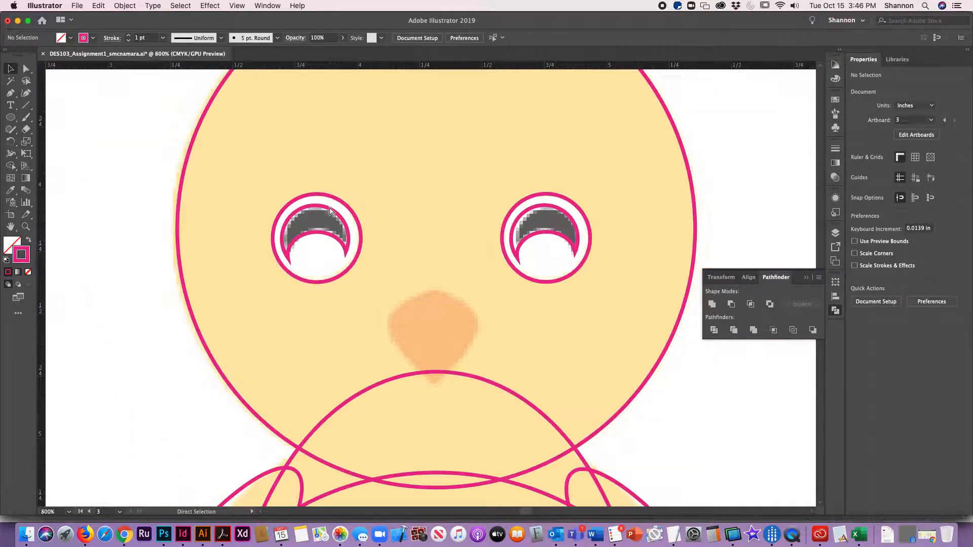
left_click_drag(321, 246, 303, 290)
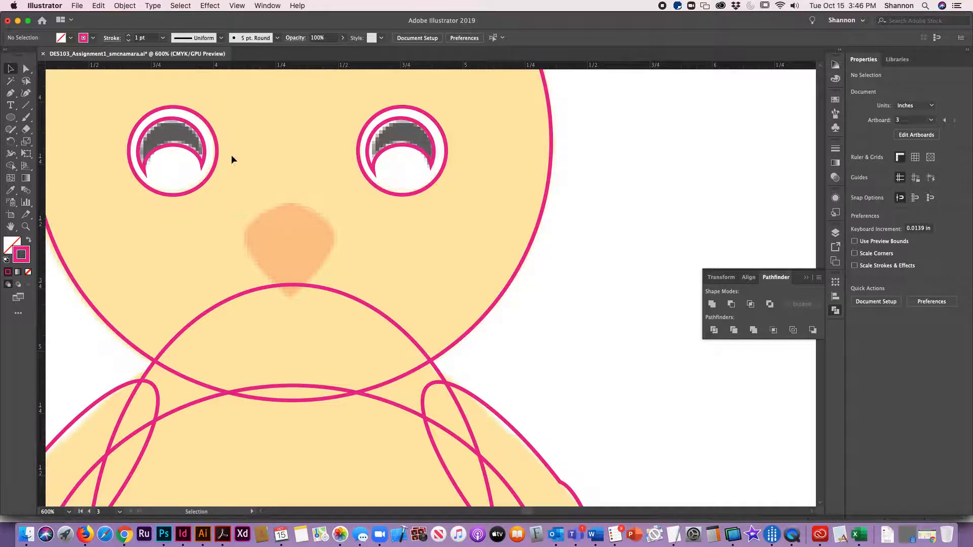
left_click(10, 117)
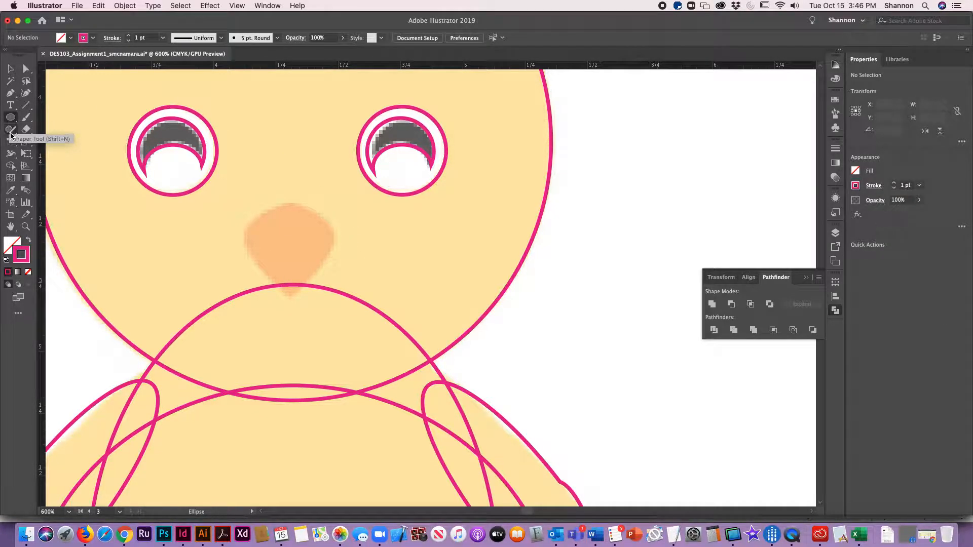
left_click_drag(11, 119, 36, 157)
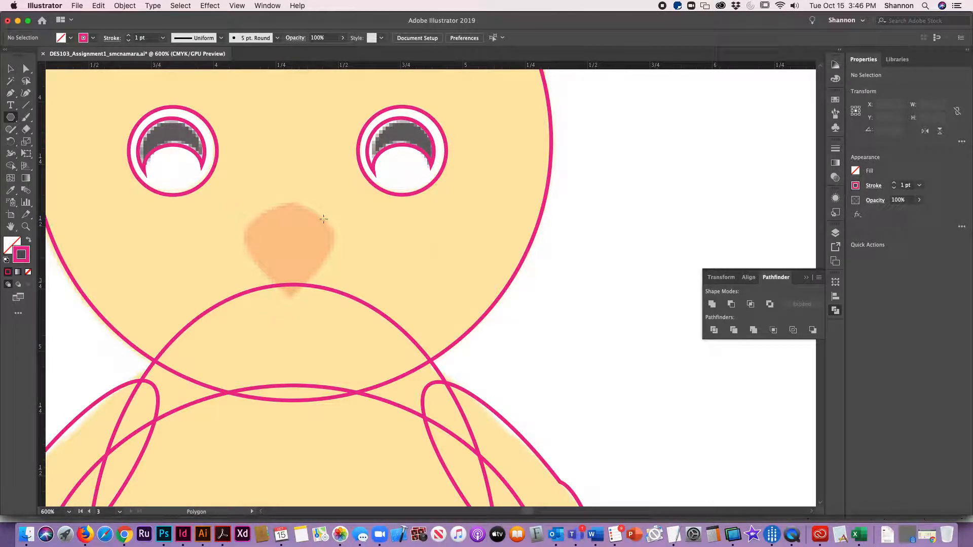
left_click(272, 232)
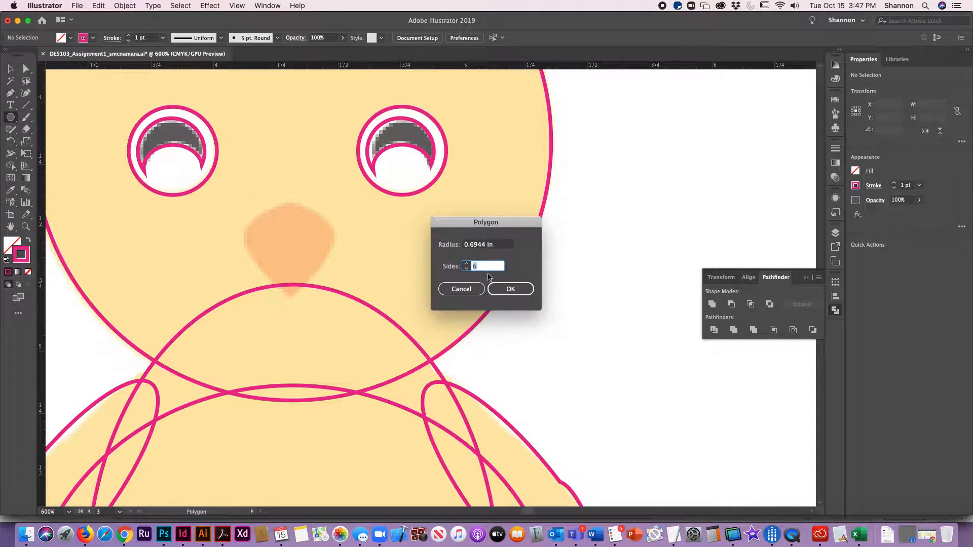
type("3")
key("Return")
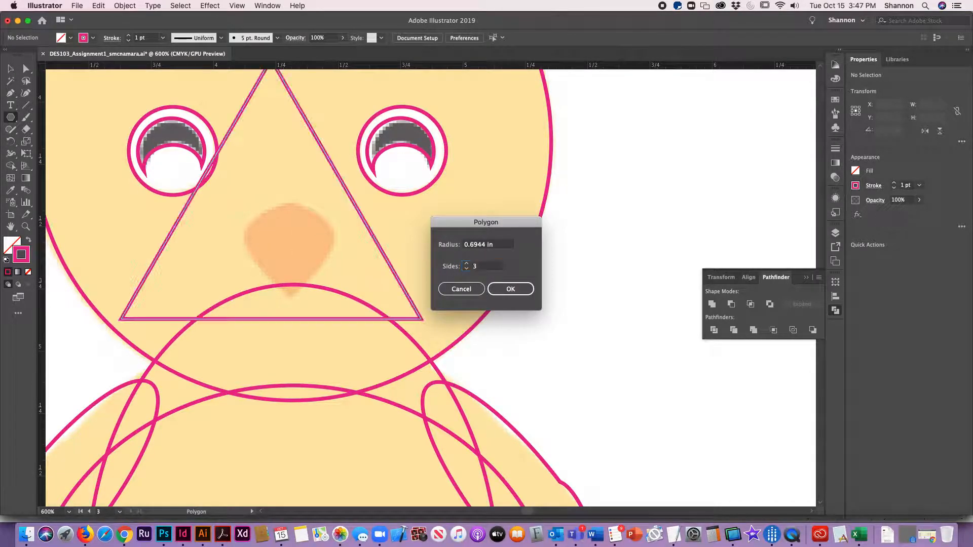
Scale the triangle down proportionally to about 0.50 by 0.43 in and move it over the beak
key("v")
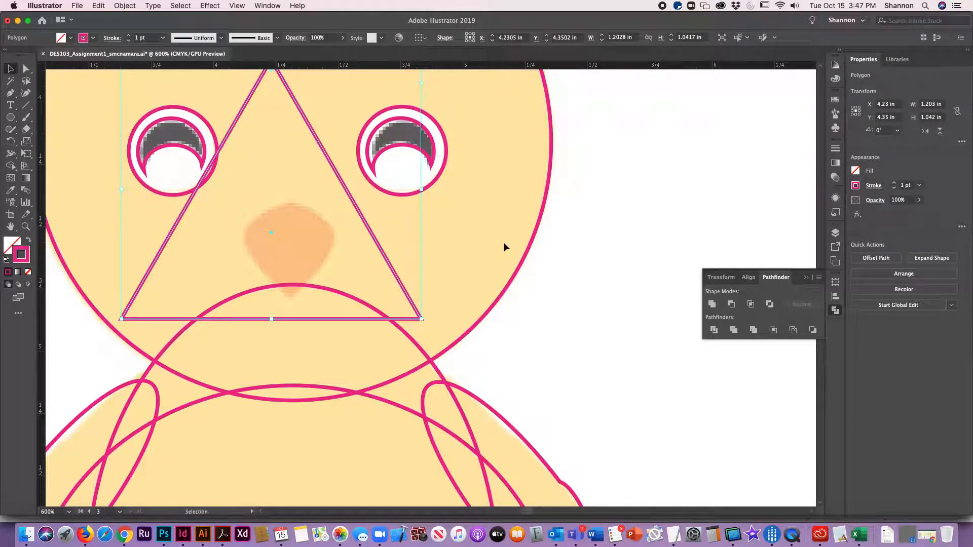
scroll(504, 246, "up", 3)
scroll(503, 246, "left", 2)
left_click_drag(465, 133, 291, 285)
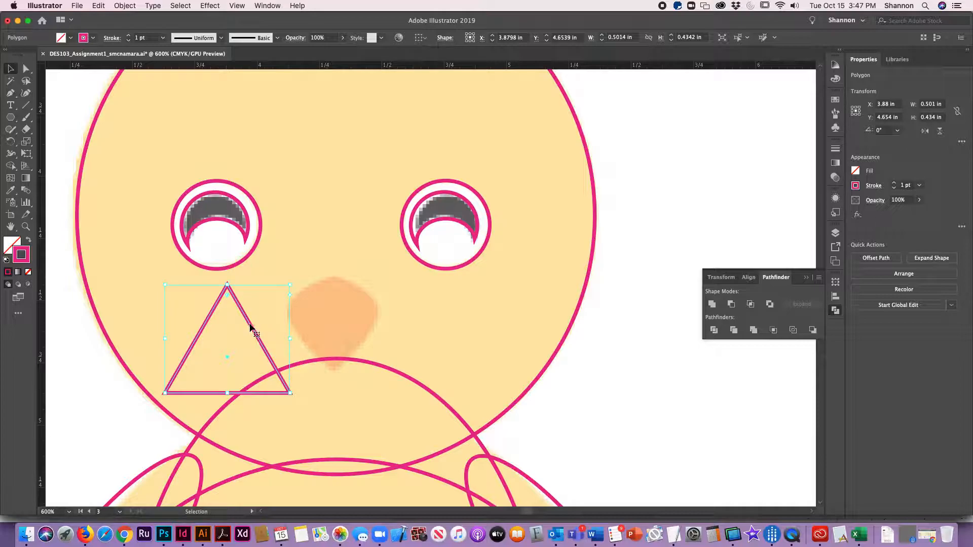
left_click_drag(250, 326, 347, 292)
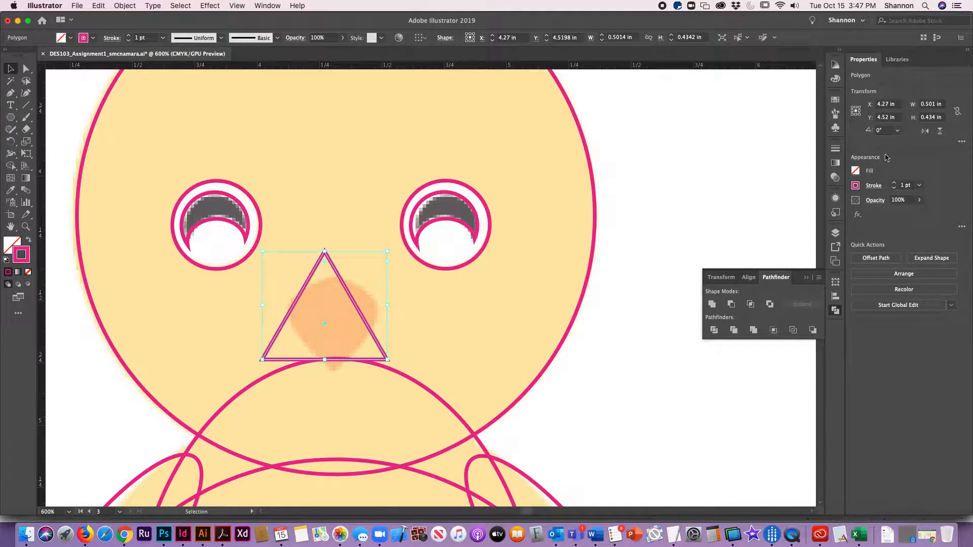
Rotate the triangle 180° and resize it to about 0.355 by 0.212 in to fit the beak's lower half
left_click(876, 131)
key("Return")
left_click(363, 255)
left_click_drag(363, 253, 333, 298)
left_click_drag(271, 339, 288, 334)
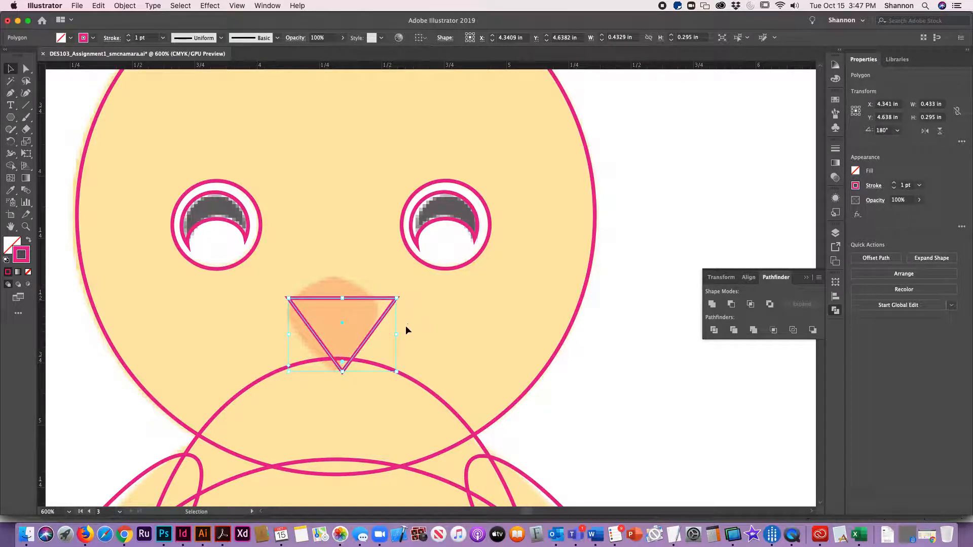
left_click_drag(397, 334, 377, 334)
left_click_drag(333, 298, 332, 320)
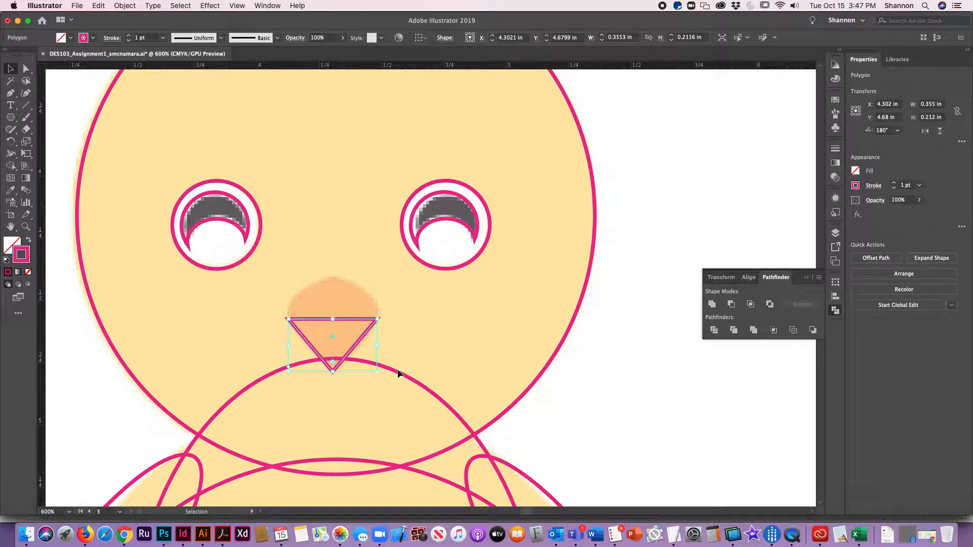
left_click(398, 311)
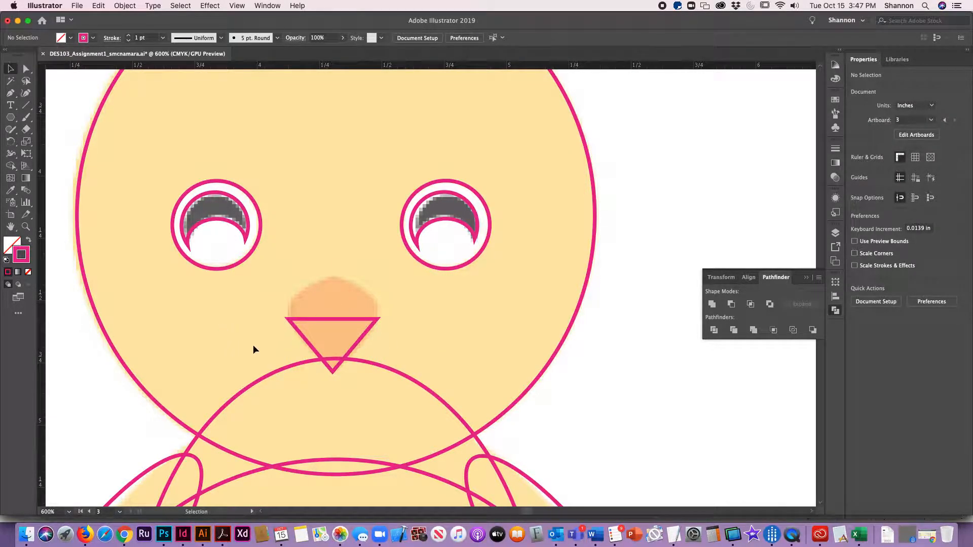
Create an ellipse 0.355 in wide, matching the triangle's width, and 0.1855 in high over the beak
key("z")
left_click_drag(205, 208, 474, 406)
scroll(399, 379, "down", 3)
scroll(402, 322, "up", 2)
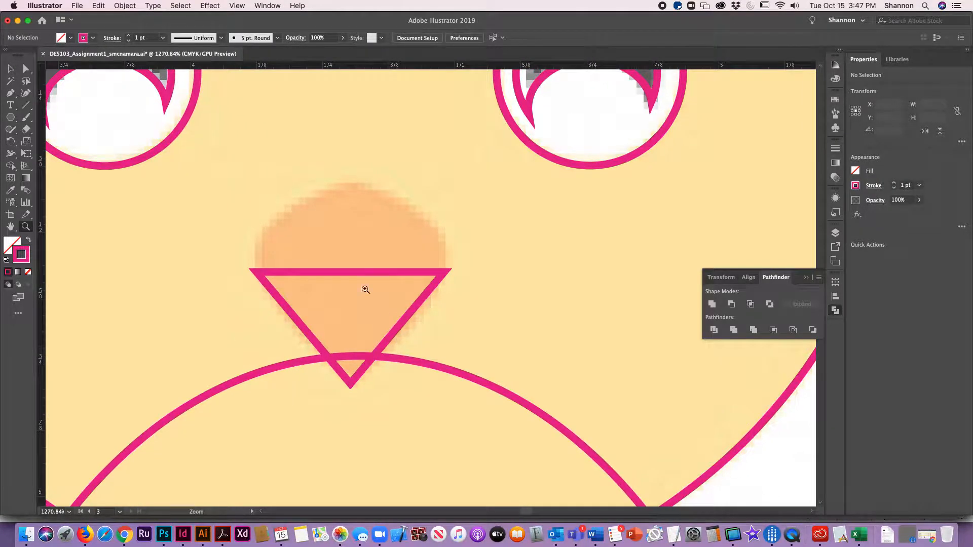
left_click(10, 118)
left_click_drag(11, 118, 71, 142)
left_click(10, 68)
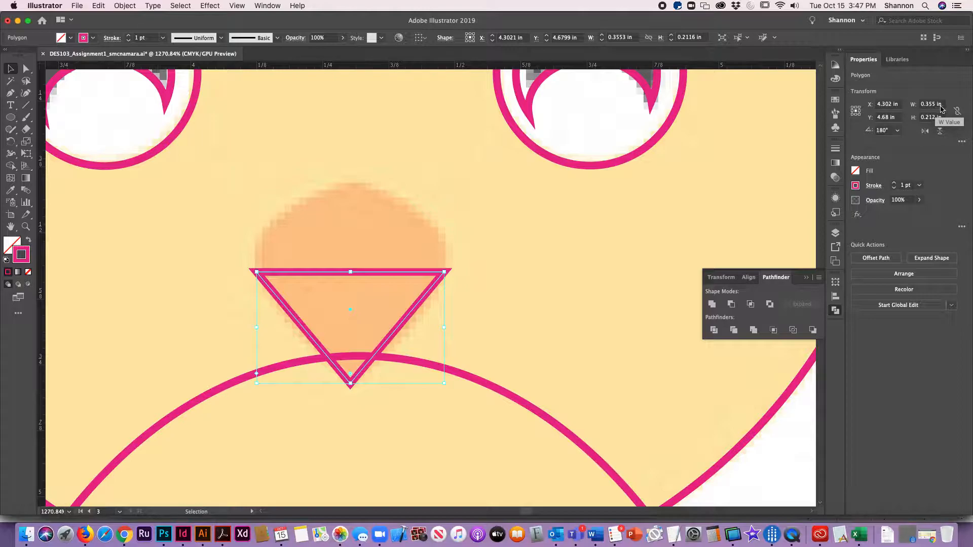
left_click(6, 118)
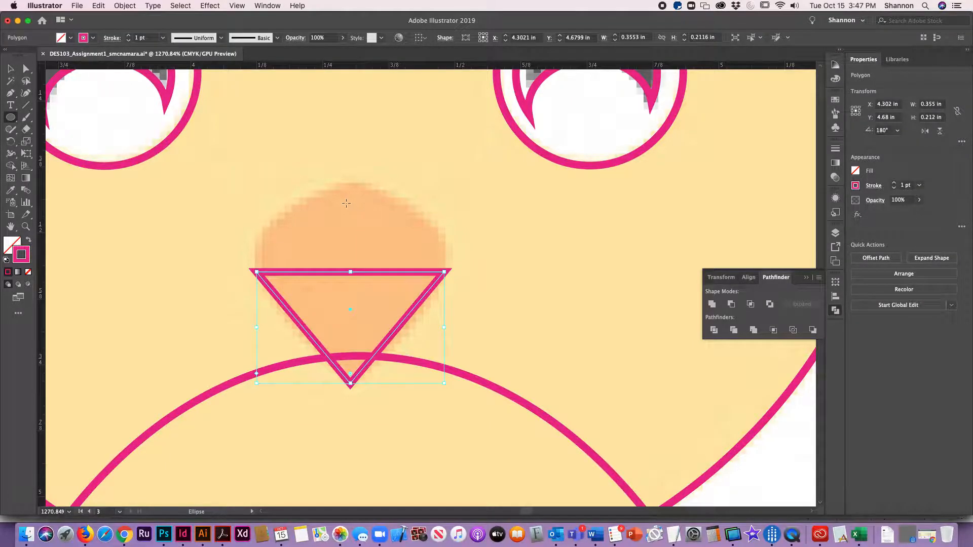
left_click(527, 253)
key("BackSpace")
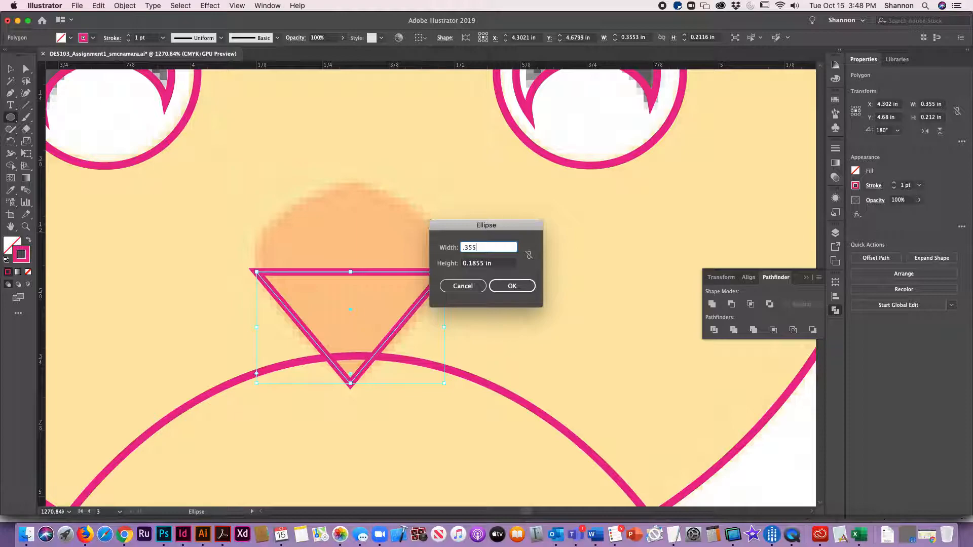
left_click(512, 285)
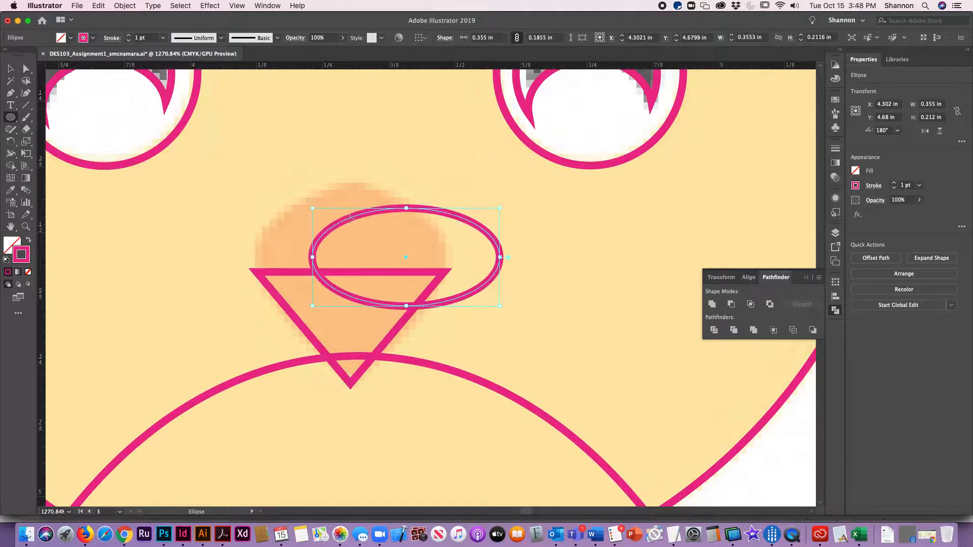
Align the left edges of the ellipse and the beak triangle
left_click(11, 69)
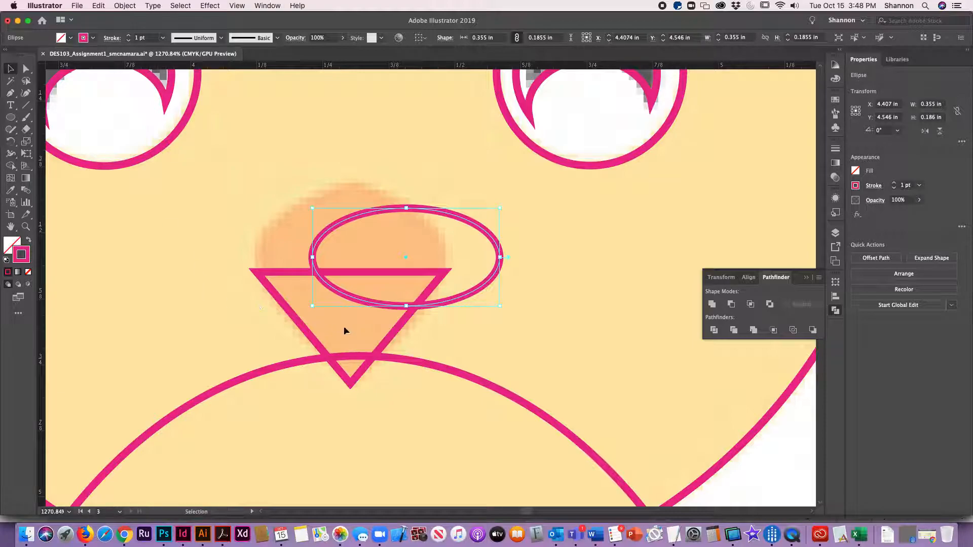
left_click(282, 274, "shift")
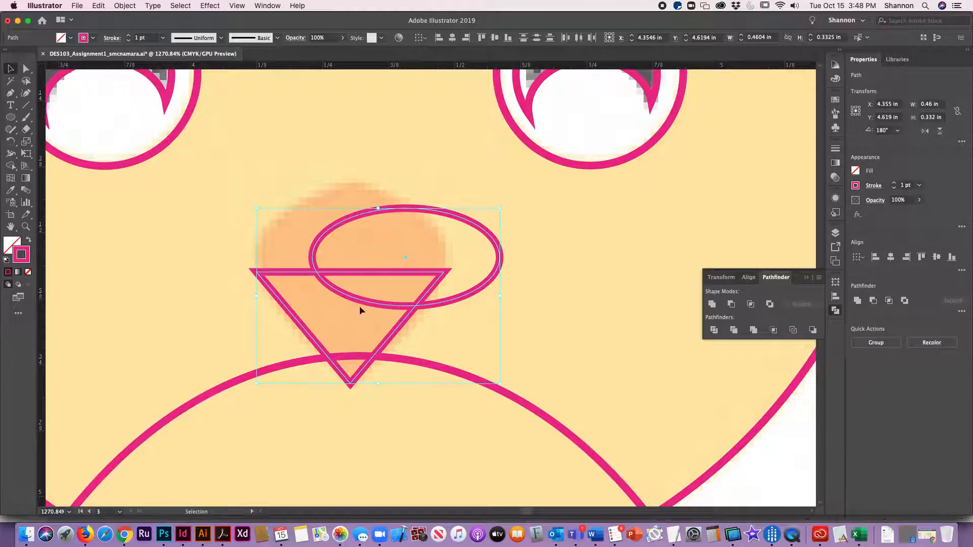
left_click(876, 257)
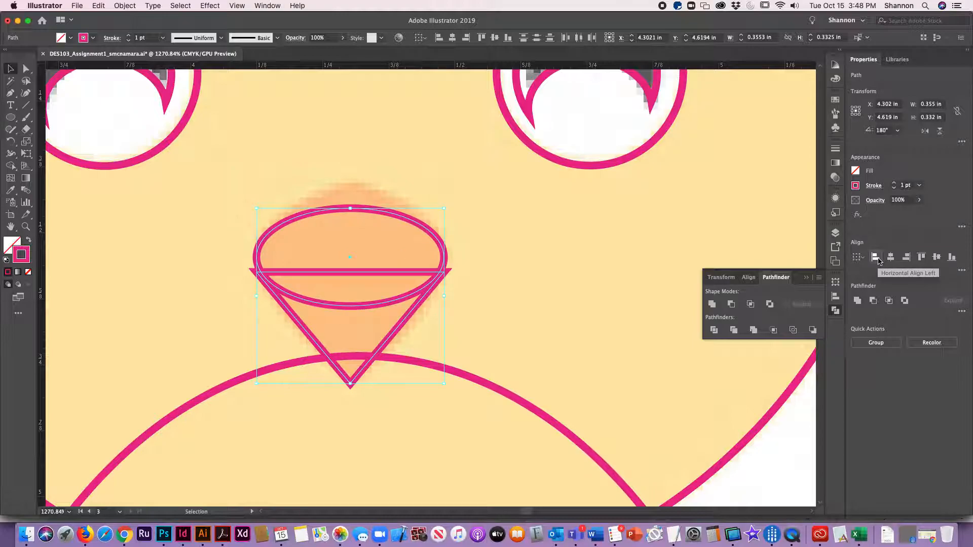
left_click(598, 306)
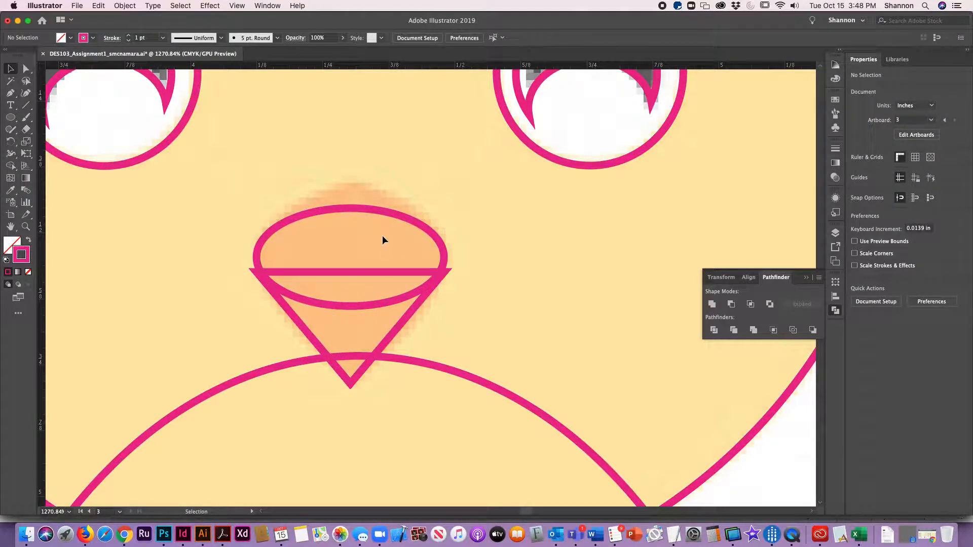
Stretch the beak ellipse vertically to about 0.26 in high so its upper edge meets the template beak's top
left_click(364, 213)
left_click_drag(350, 207, 350, 181)
mouse_move(351, 306)
left_mouse_down()
mouse_move(351, 337)
mouse_move(354, 319)
left_mouse_up()
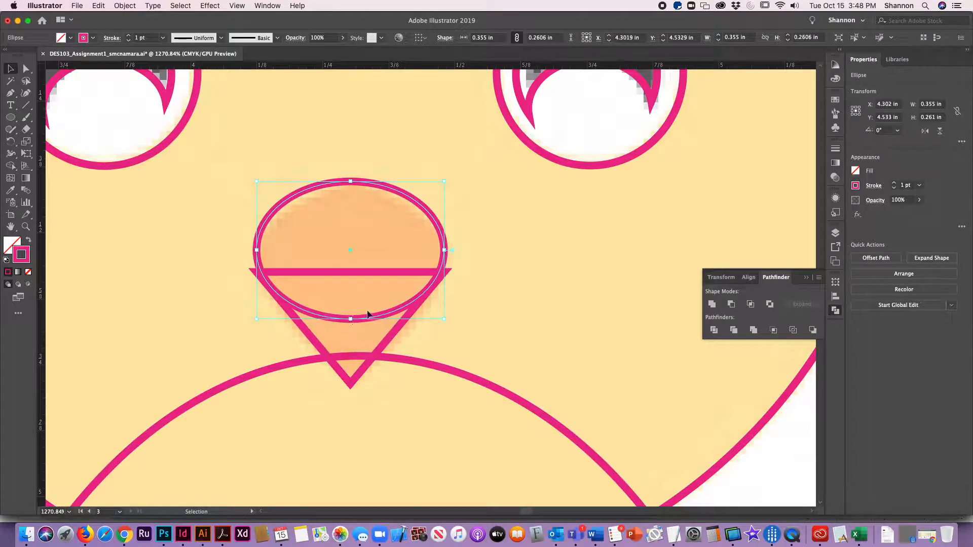
Combine the ellipse and triangle into a single beak outline with Pathfinder Unite
left_click(319, 340, "shift")
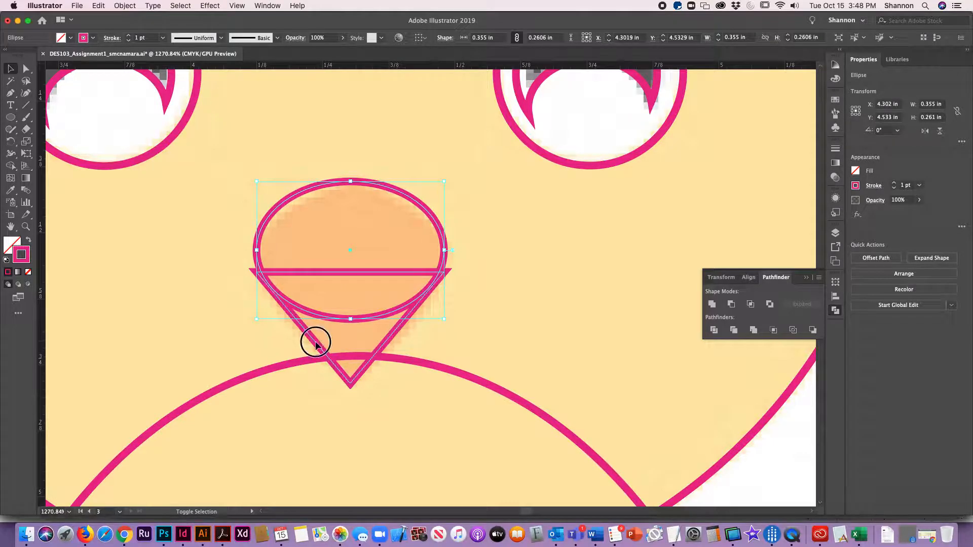
left_click(712, 304)
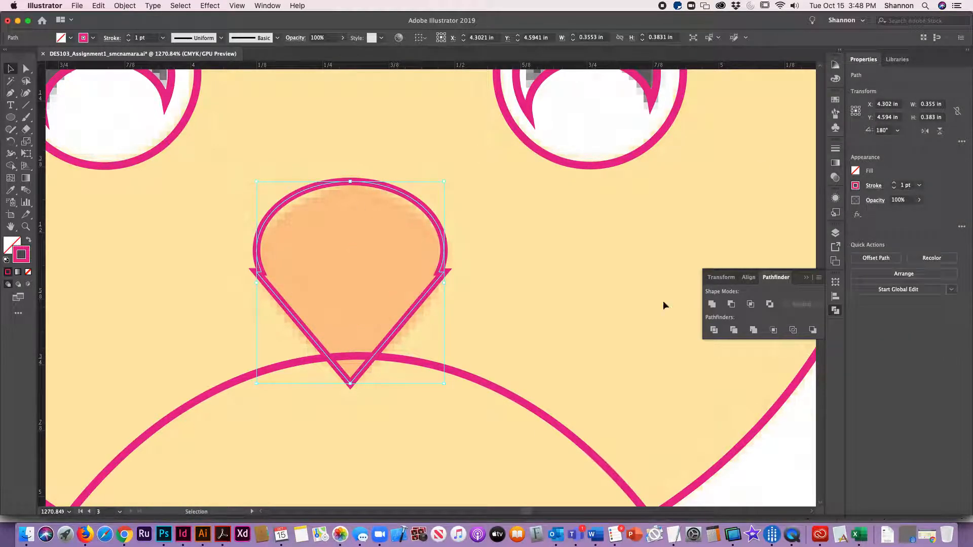
left_click(542, 295)
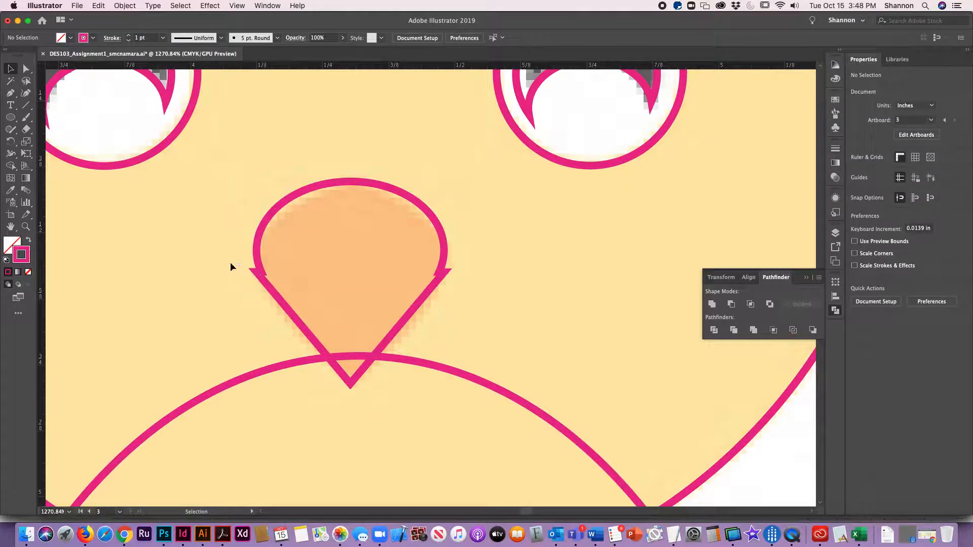
Draw the hair tuft on top of the head freehand with the Pencil tool, about 0.20 in wide and 0.23 in high
left_click(255, 274)
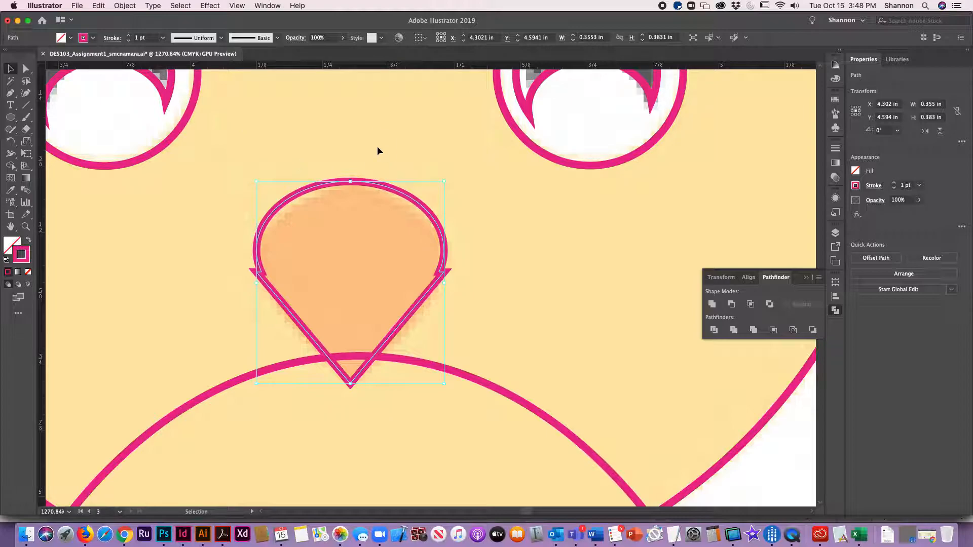
key("super+shift+a")
key("super+minus")
key("super+minus")
key("super+minus")
key("super+minus")
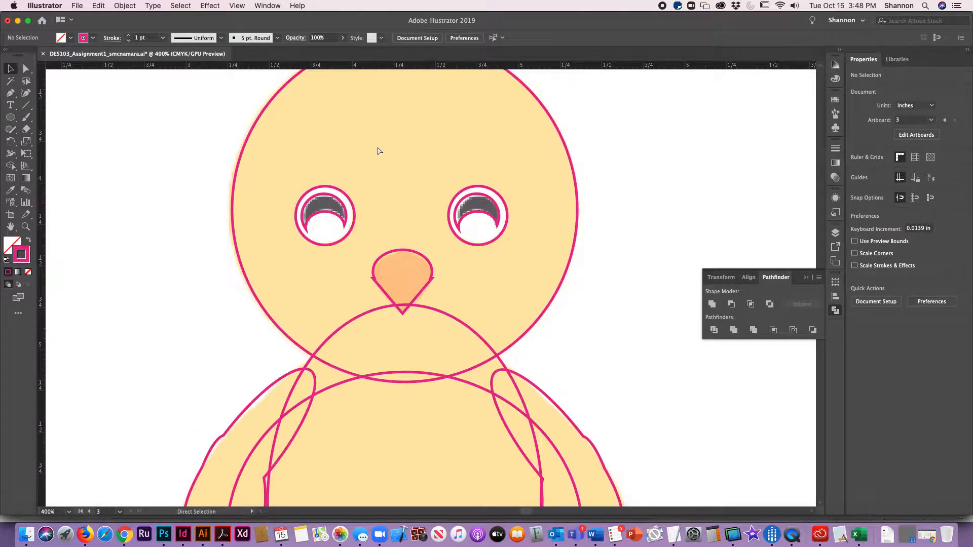
key("super+minus")
left_click_drag(406, 129, 357, 190)
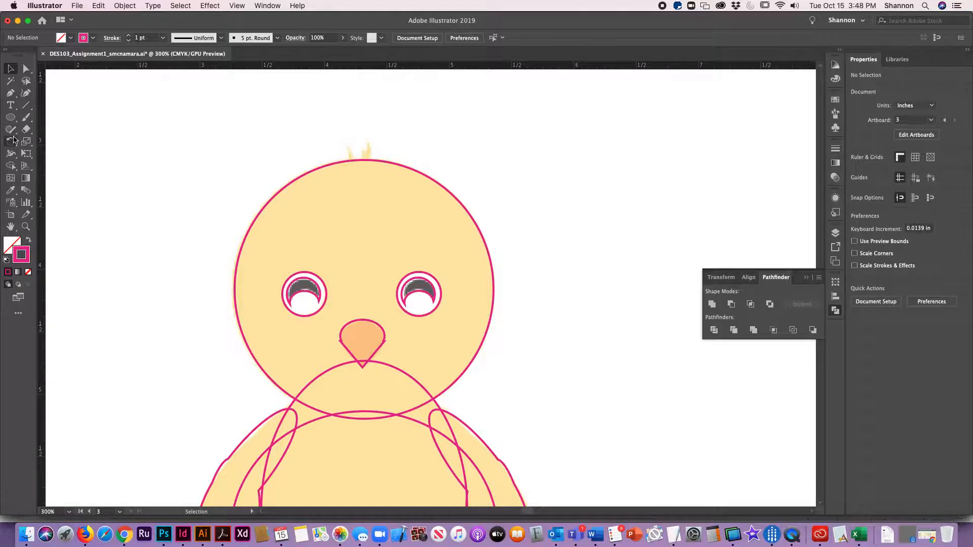
left_click(11, 129)
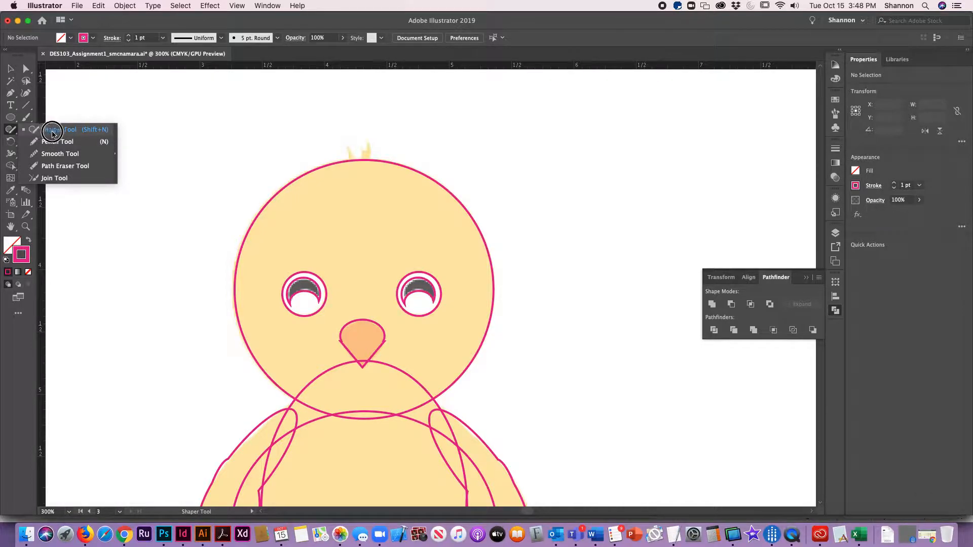
left_click(56, 141)
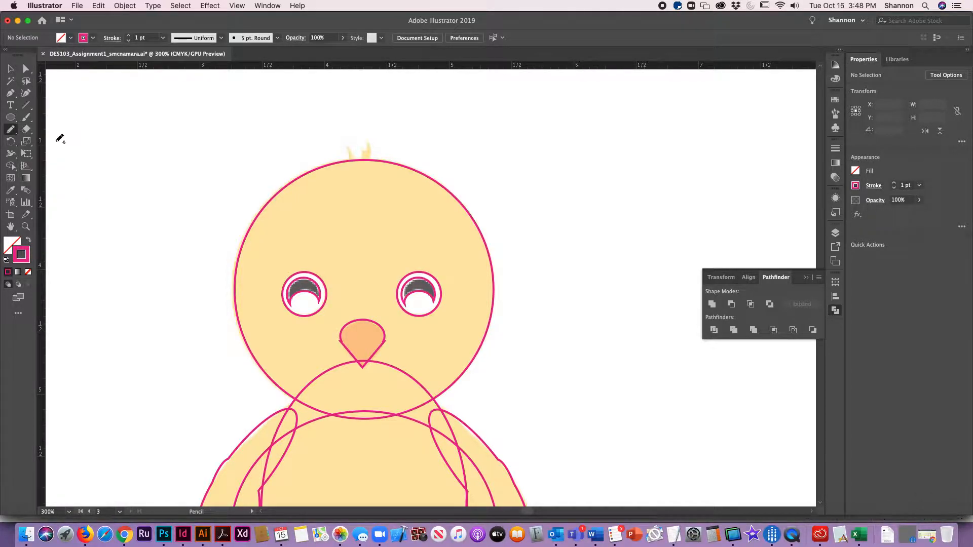
mouse_move(352, 161)
left_mouse_down()
mouse_move(350, 144)
mouse_move(361, 160)
mouse_move(373, 147)
mouse_move(352, 169)
mouse_move(353, 152)
left_mouse_up()
left_click(10, 69)
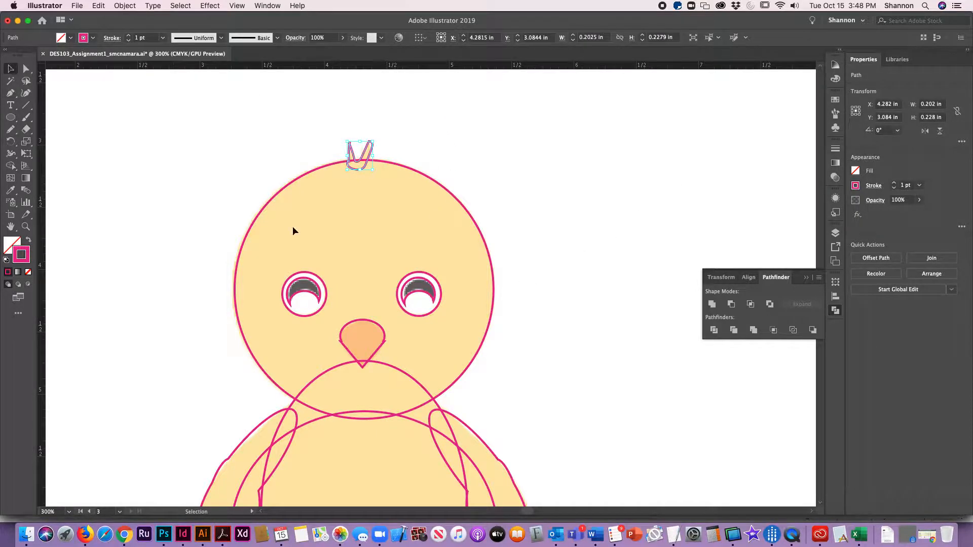
left_click(425, 150)
Duplicate the crescent from the eye on the left and place the copy just below the left foot's claw
left_click_drag(419, 330, 380, 163)
left_click_drag(378, 469, 424, 235)
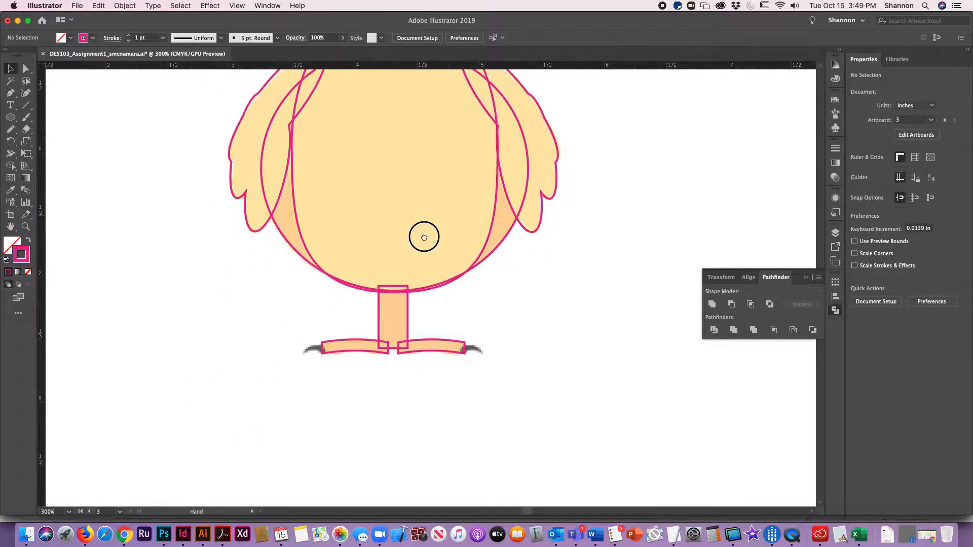
left_click_drag(376, 202, 358, 434)
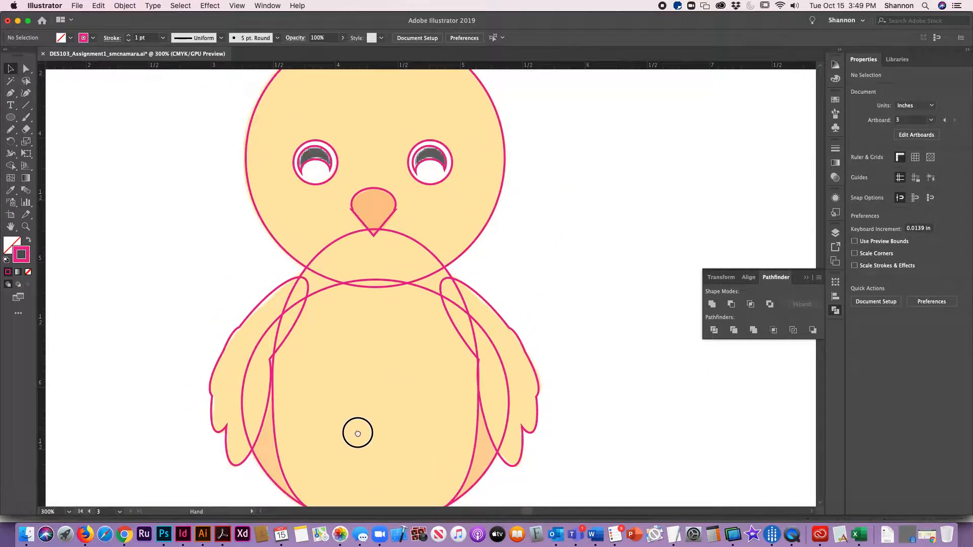
left_click(310, 165)
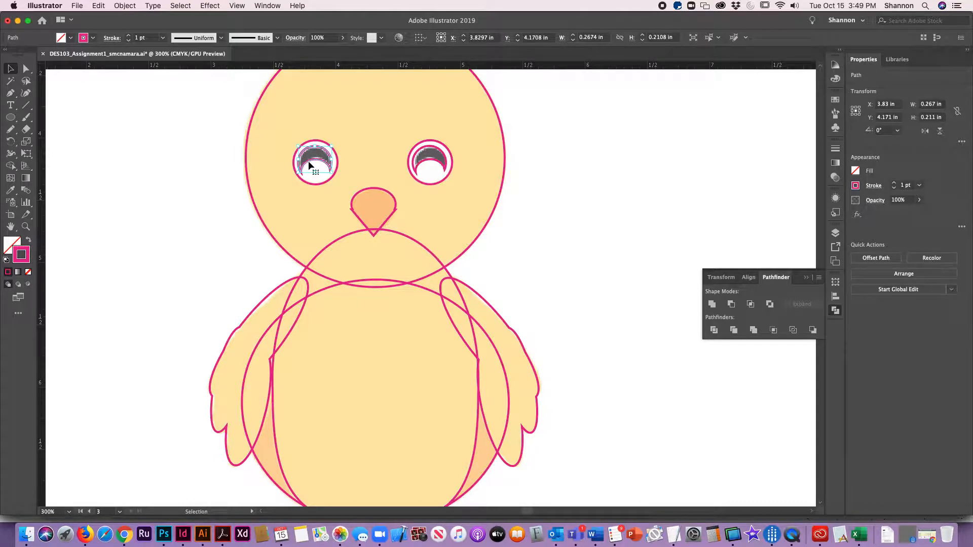
left_click(98, 5)
left_click(110, 63)
left_click(98, 6)
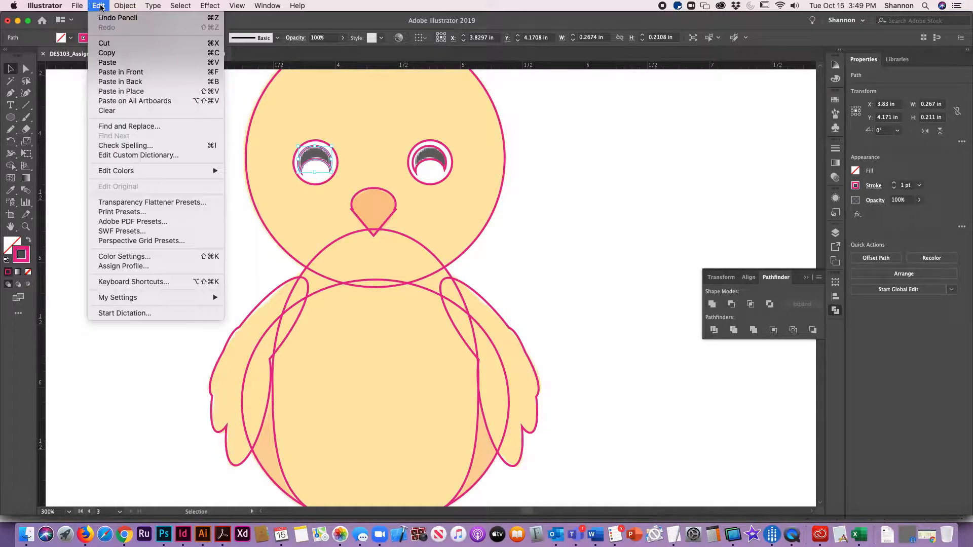
left_click(118, 73)
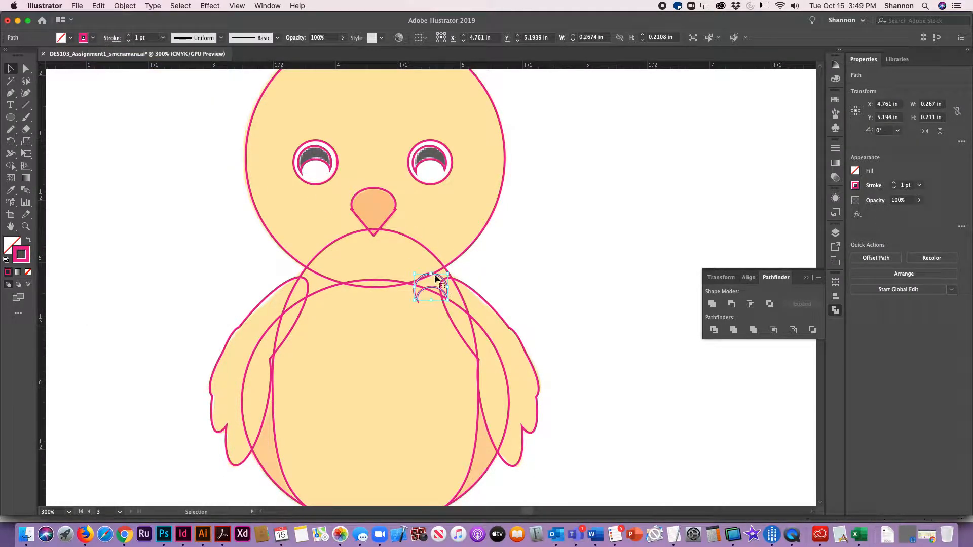
left_click_drag(439, 275, 200, 495)
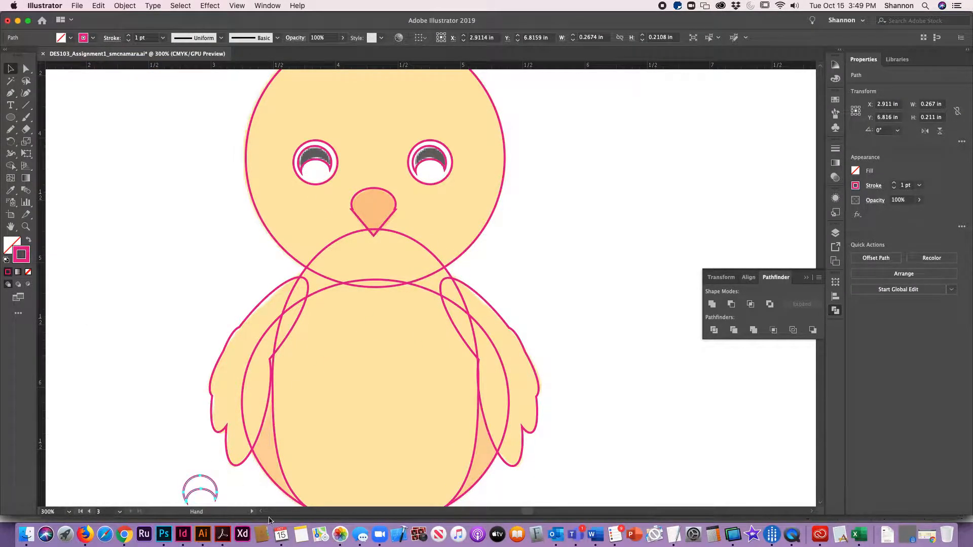
scroll(199, 495, "down", 10)
scroll(200, 495, "left", 2)
left_click_drag(267, 232, 352, 346)
Move and scale the crescent copy to about 0.176 in wide and 0.08 in high so it covers the left claw
key("z")
left_click_drag(320, 397, 451, 444)
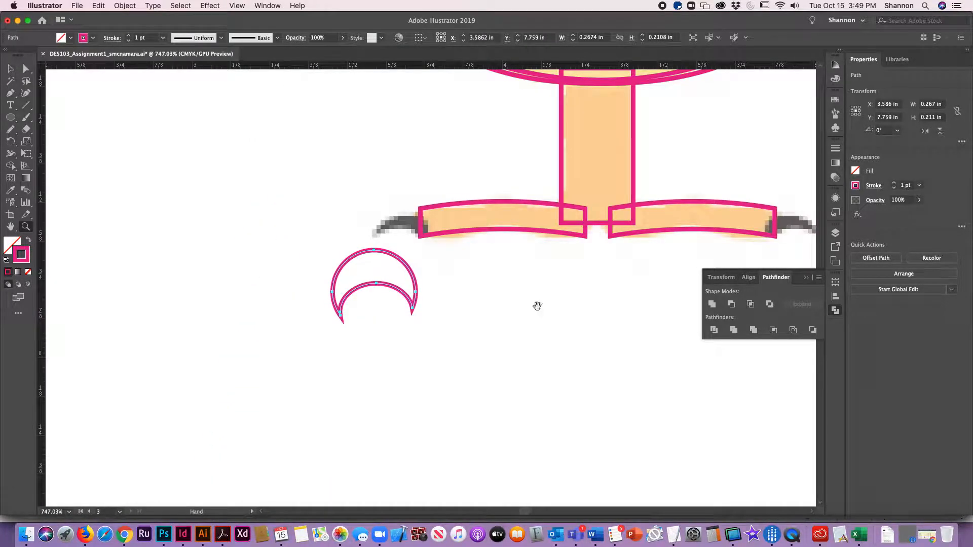
scroll(536, 304, "up", 3)
scroll(537, 304, "right", 5)
key("v")
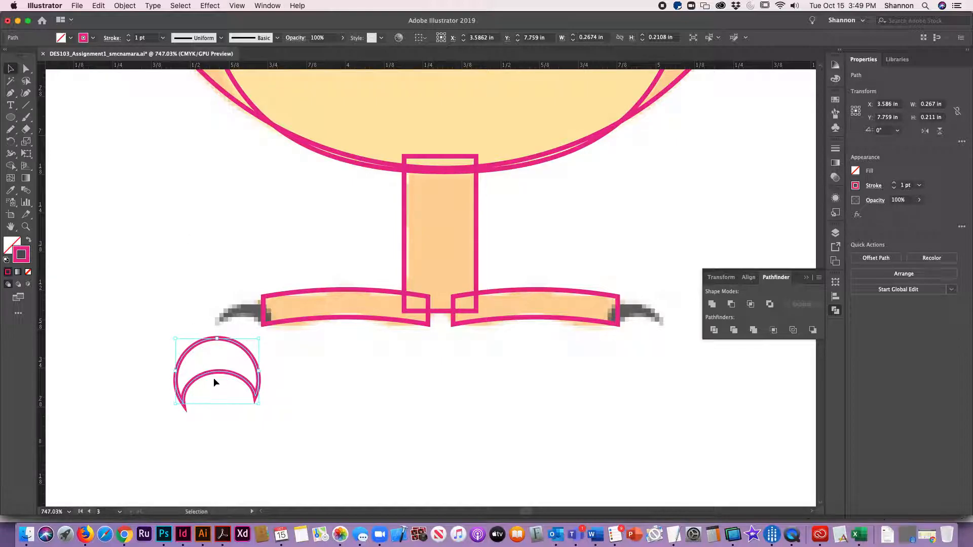
left_click_drag(216, 375, 244, 337)
left_click_drag(248, 373, 217, 317)
left_click_drag(288, 319, 245, 328)
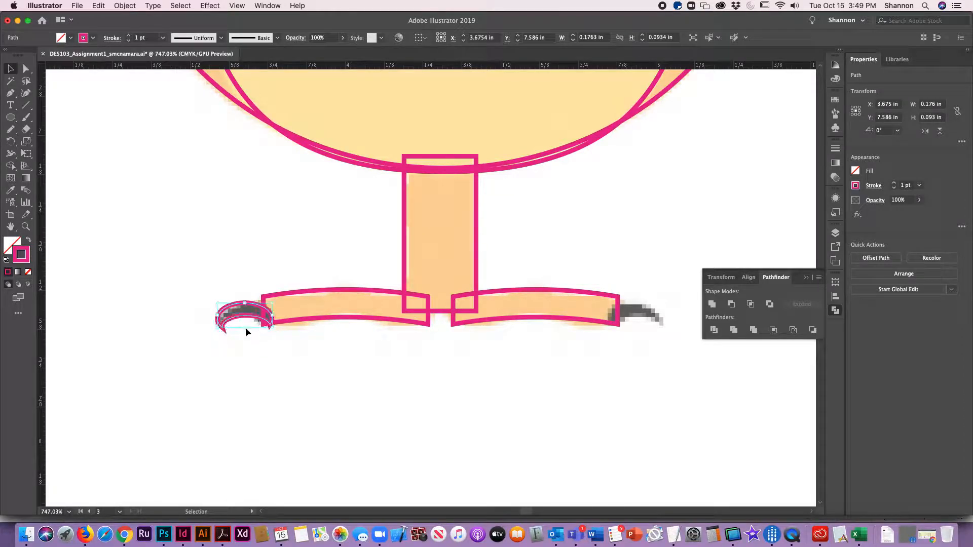
scroll(491, 317, "right", 5)
left_click_drag(471, 363, 486, 361)
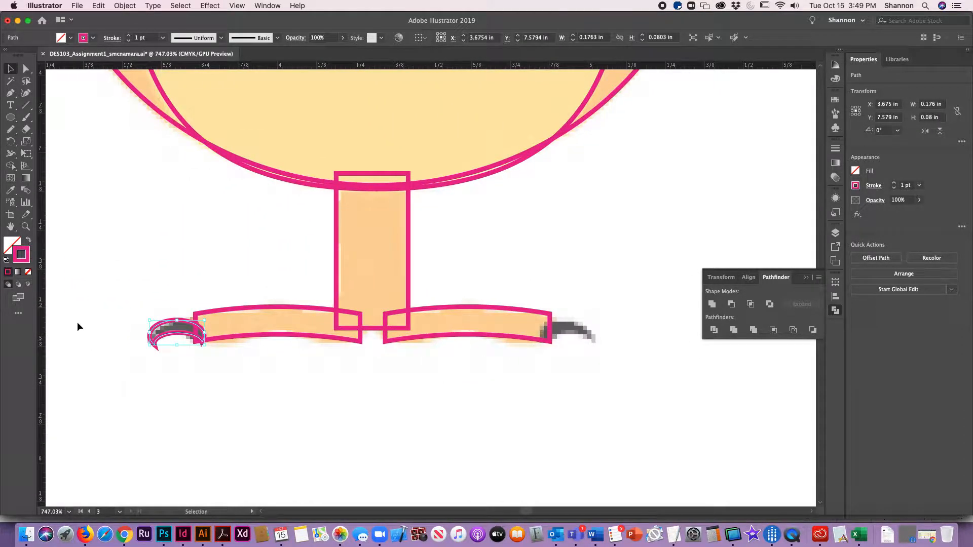
Duplicate the left claw crescent and position the copy over the claw at the end of the right foot
left_click(98, 5)
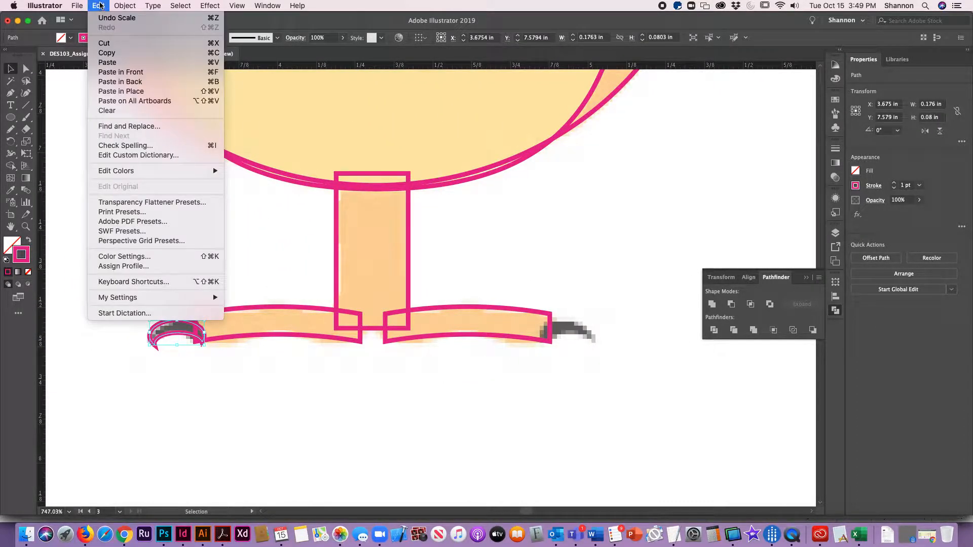
left_click(107, 52)
left_click(98, 5)
left_click(110, 62)
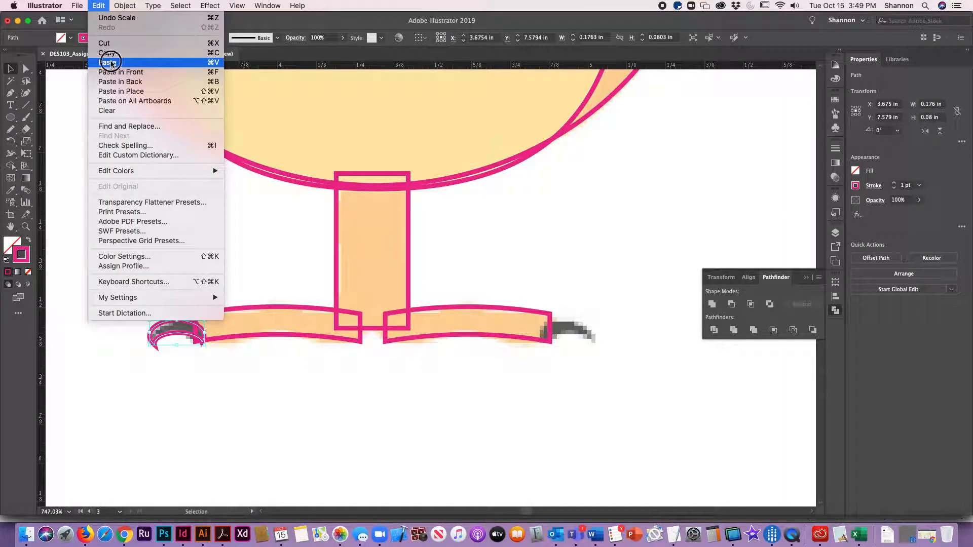
left_click_drag(442, 277, 587, 330)
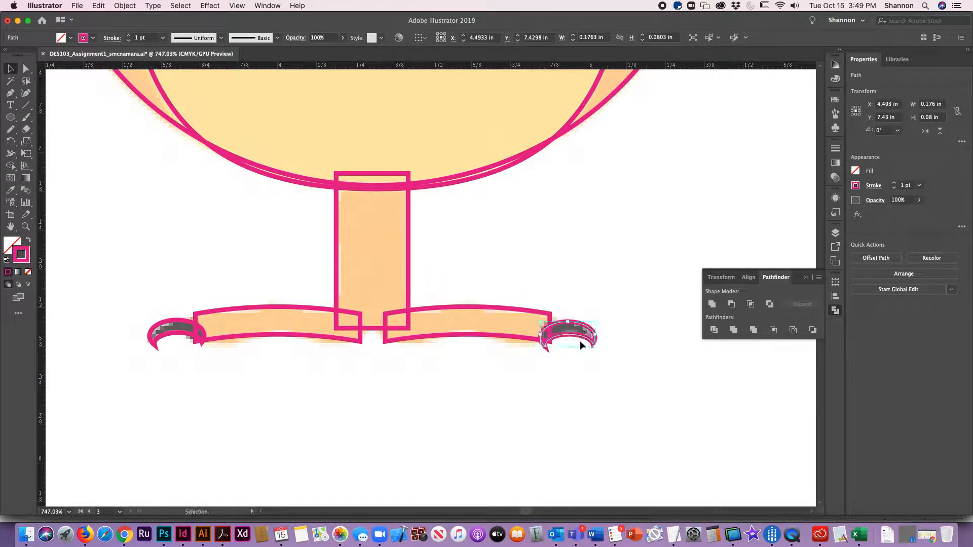
left_click(558, 423)
Review the whole traced chick outline from the claws up to the hair tuft
key("super+minus")
key("super+minus")
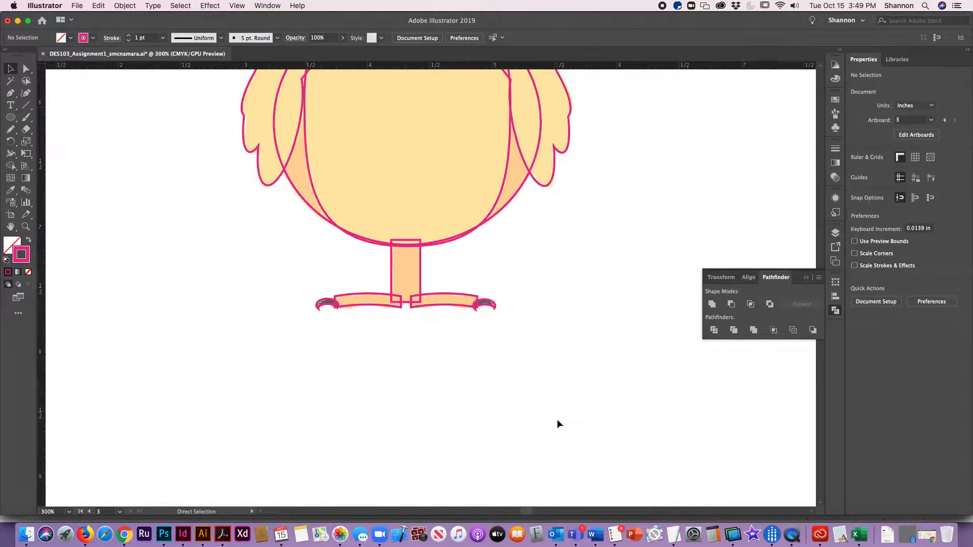
left_click_drag(519, 143, 348, 438)
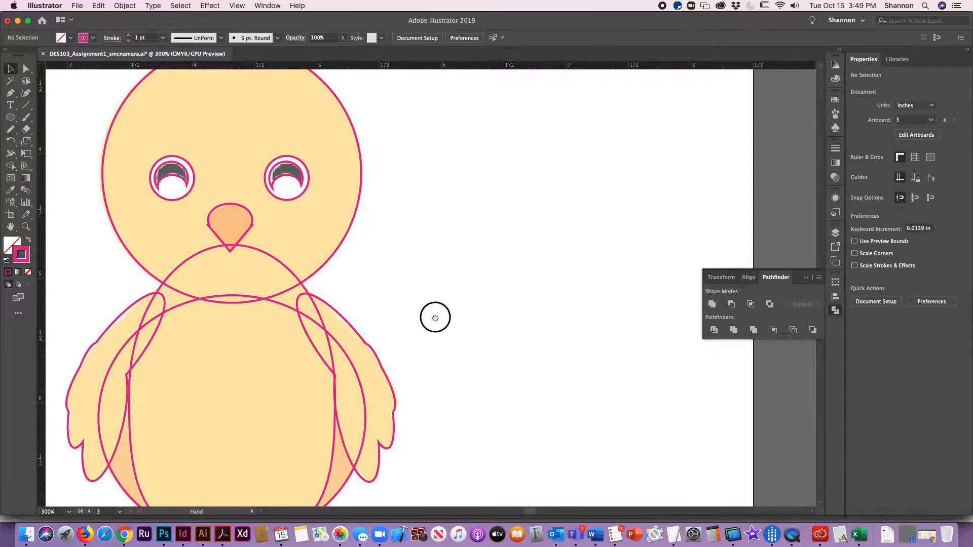
left_click_drag(434, 314, 545, 179)
key("super+minus")
key("super+minus")
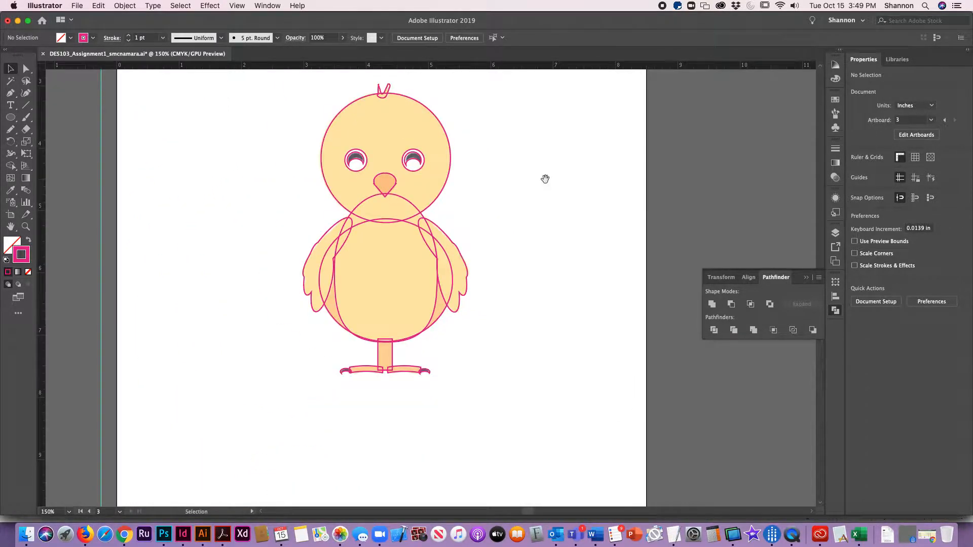
left_click_drag(546, 134, 511, 228)
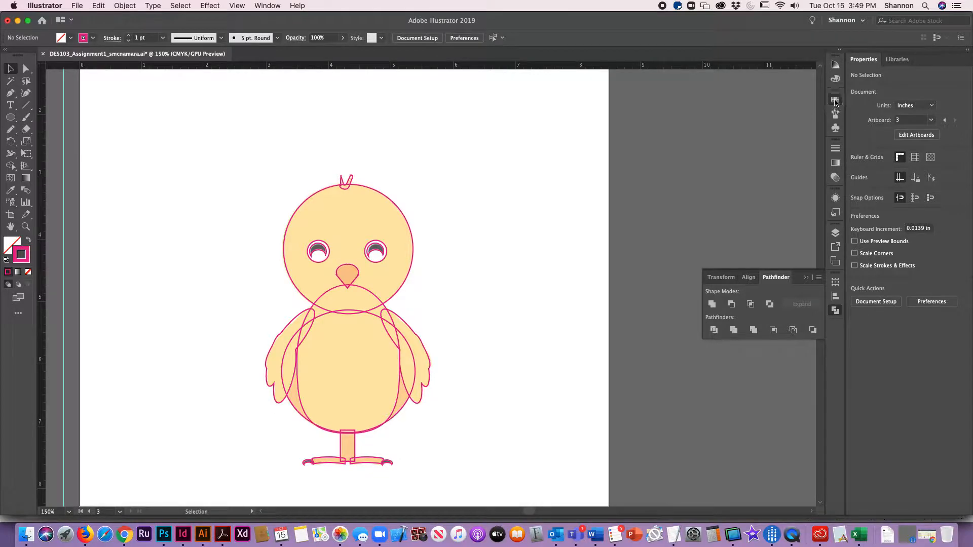
Try filling both wings and the tall inner body ellipse with the orange swatch and no stroke
left_click(836, 102)
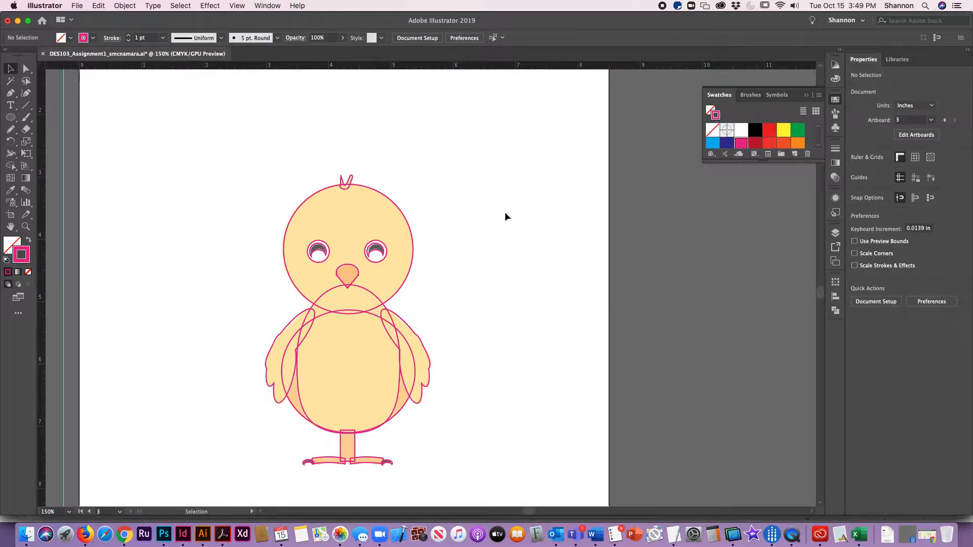
left_click(428, 359)
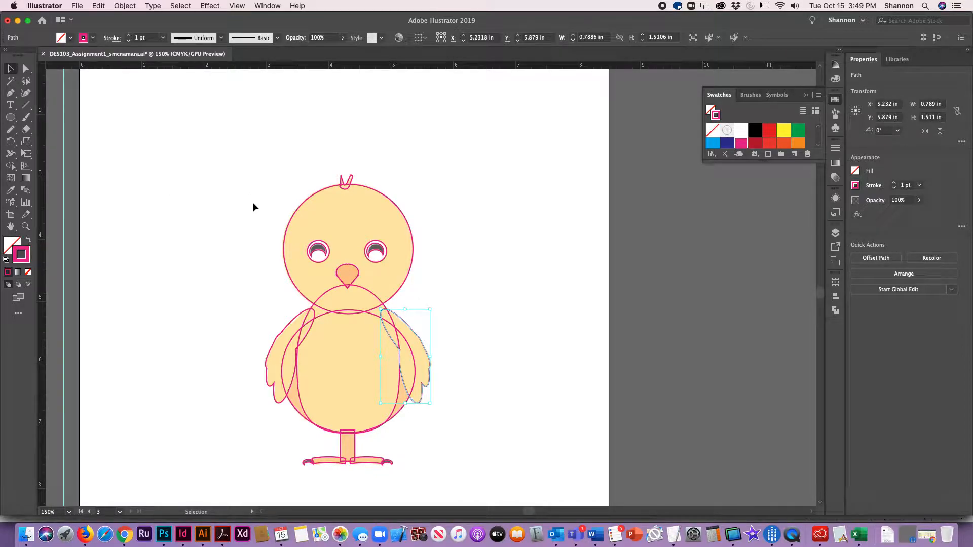
left_click(279, 331, "shift")
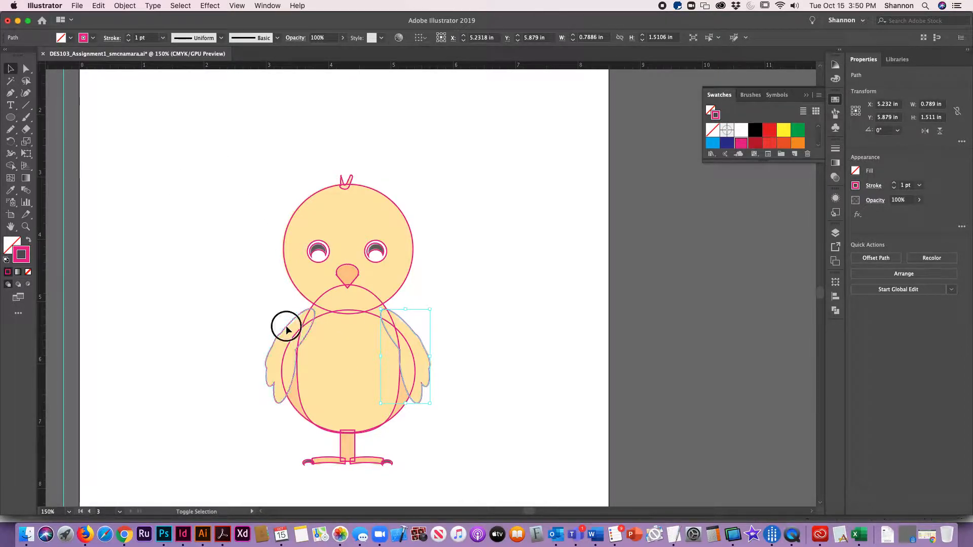
left_click(299, 386, "shift")
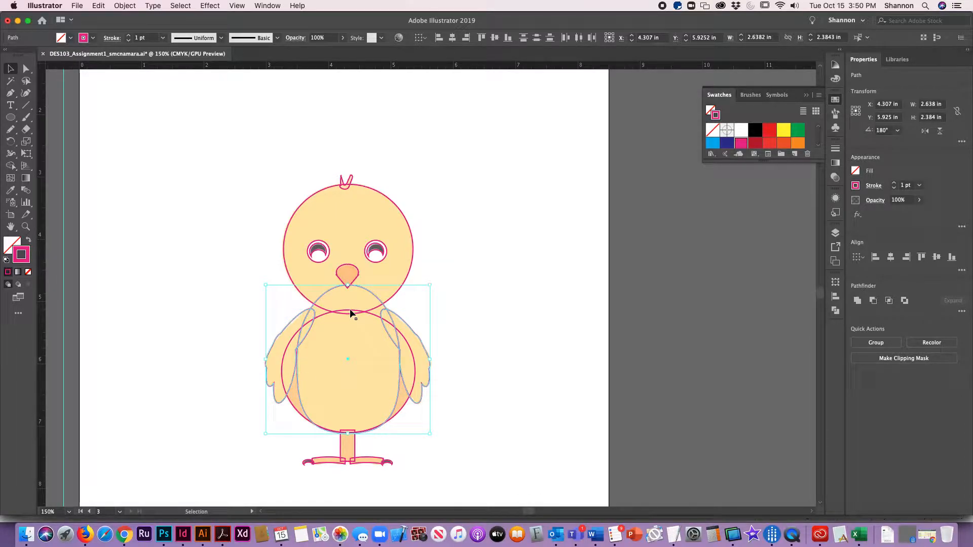
left_click(29, 242)
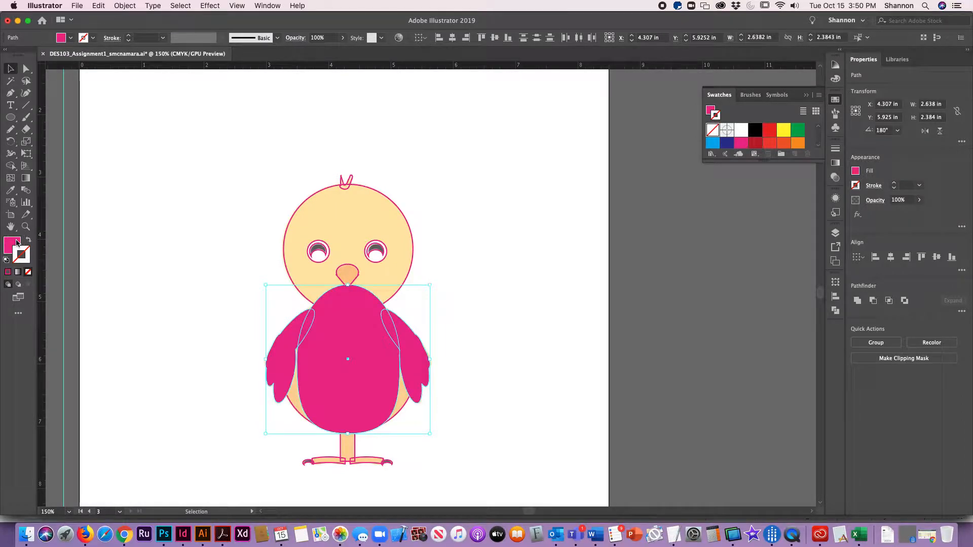
left_click(15, 245)
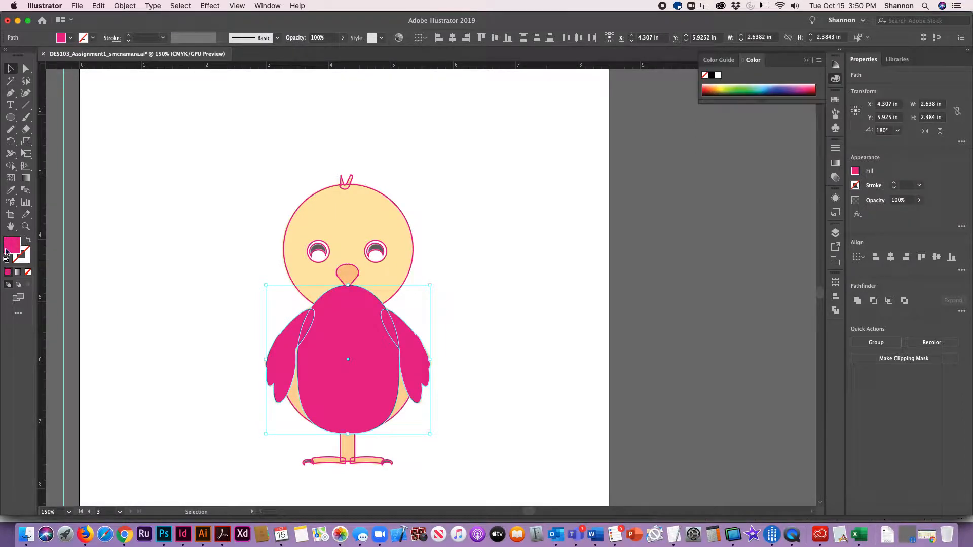
left_click(835, 99)
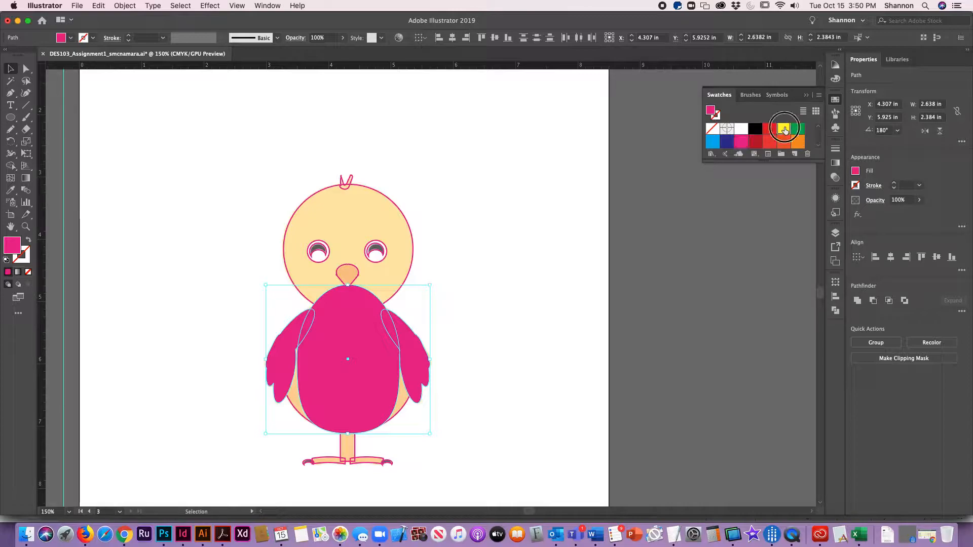
left_click(783, 130)
left_click(797, 142)
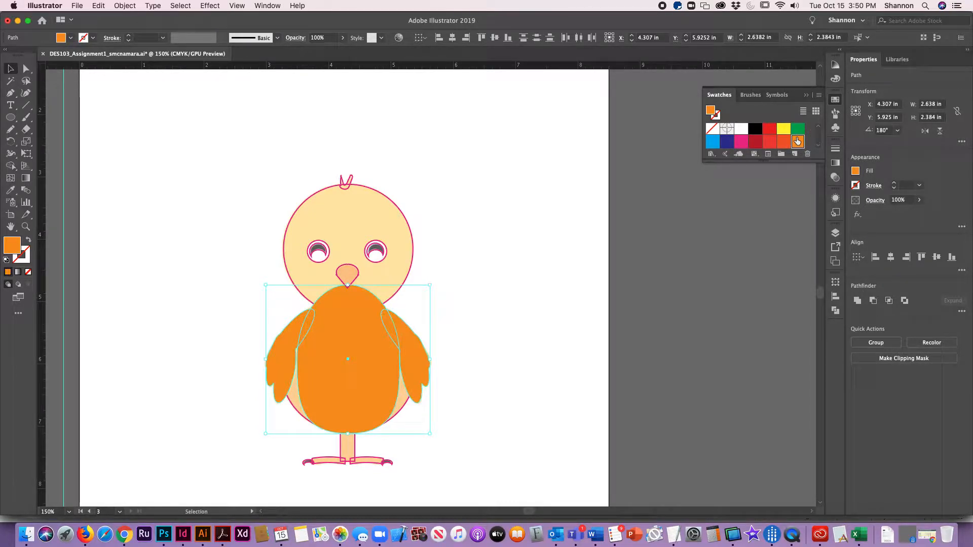
left_click(497, 357)
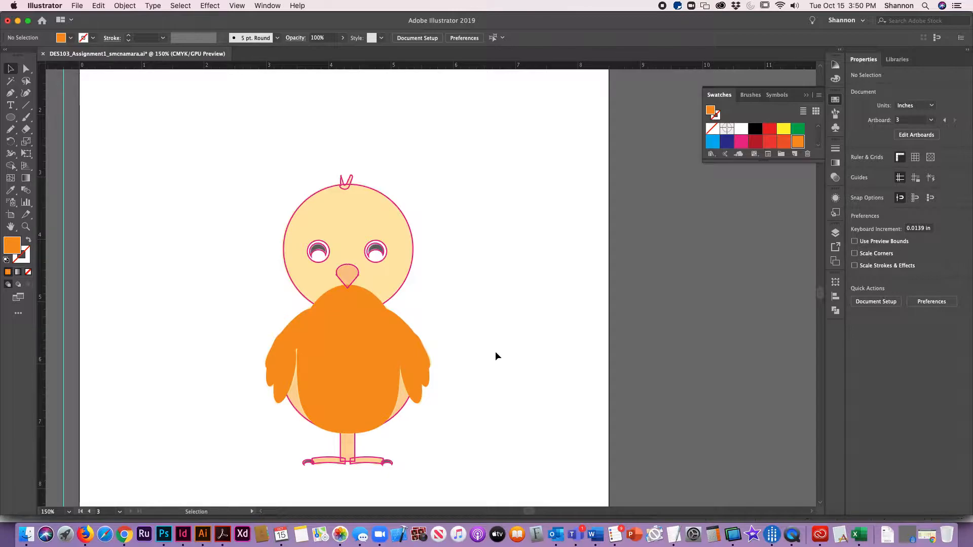
Undo the orange fill on the wings and body ellipse and clear the selection
key("a")
left_click(408, 410)
key("ctrl+z")
key("v")
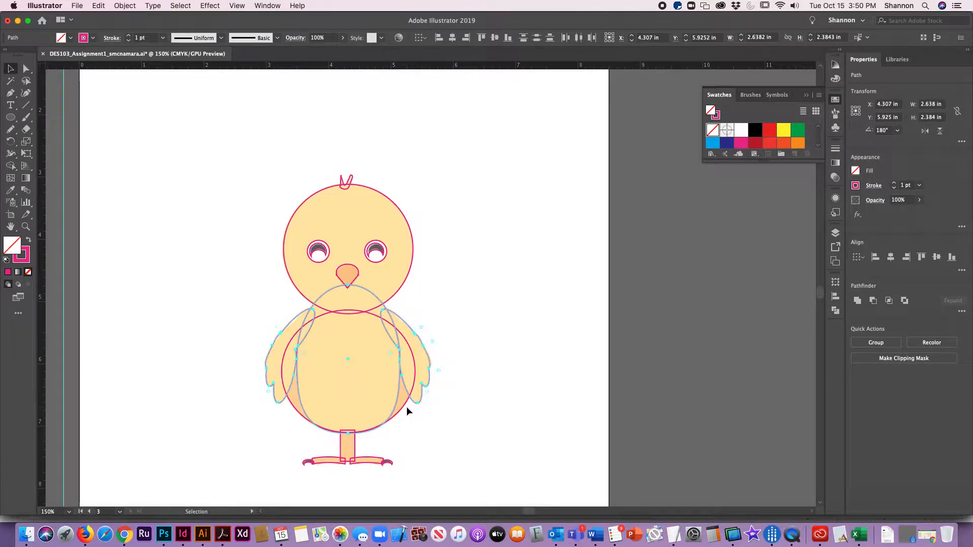
left_click(484, 245)
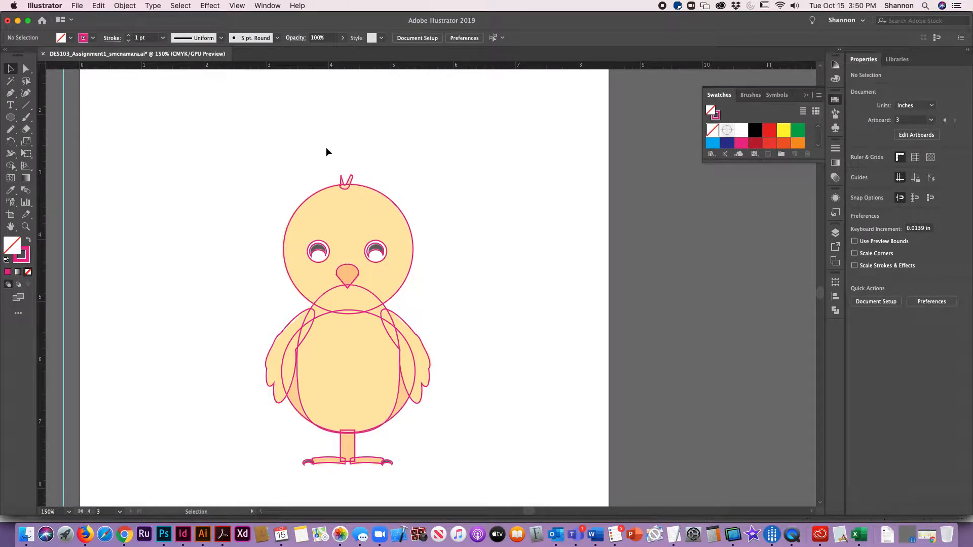
left_click(304, 397)
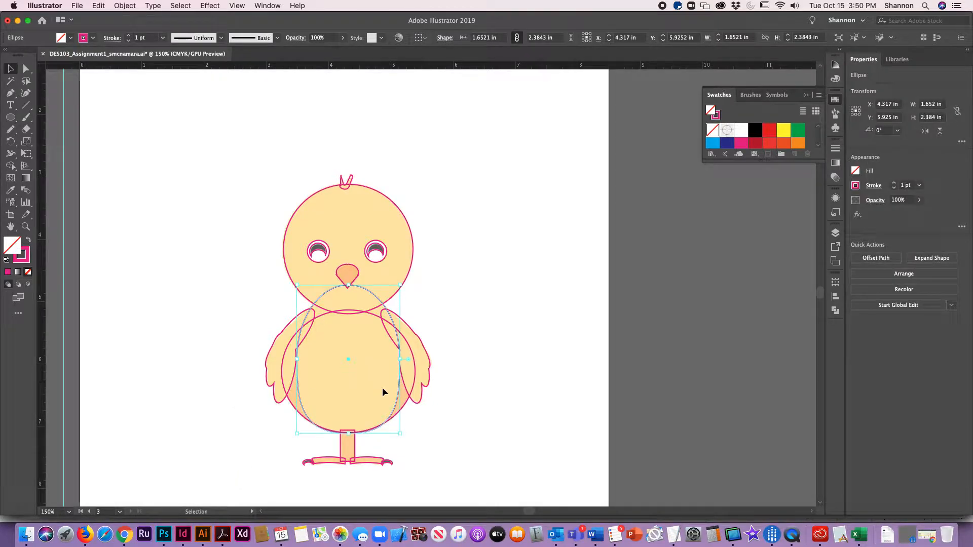
left_click(478, 292)
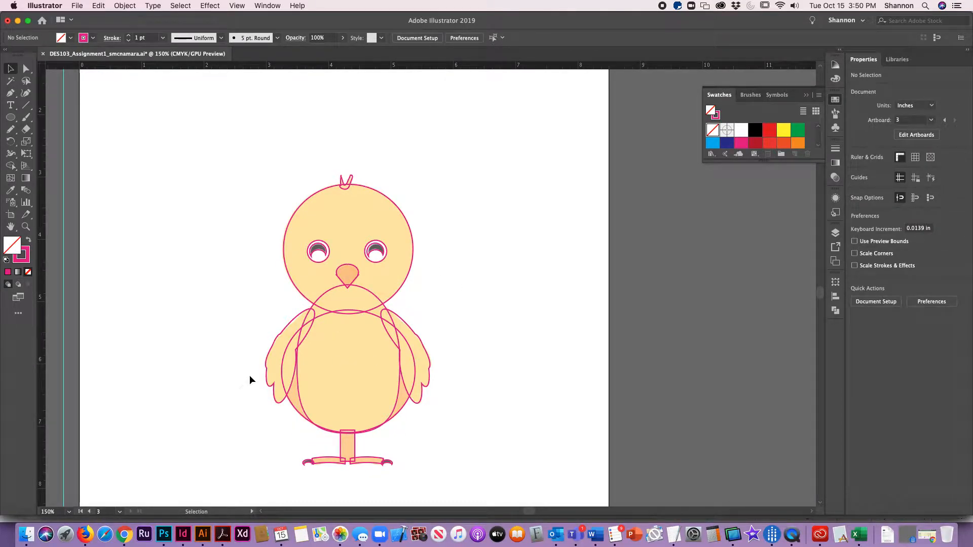
left_click(318, 254)
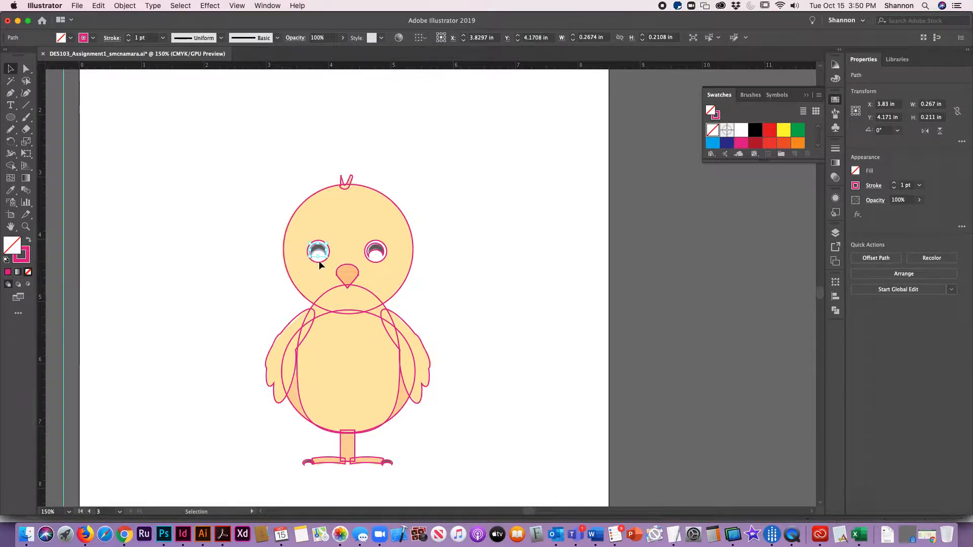
left_click(206, 152)
Fill both eye crescents and both claw crescents with the dark gray sampled from the template, leaving no stroke
key("z")
left_click_drag(282, 218, 409, 288)
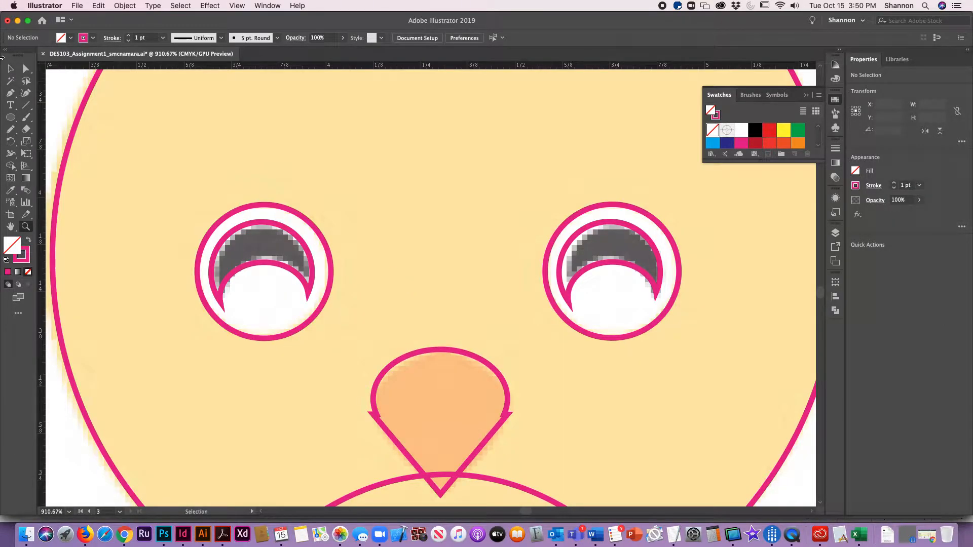
left_click(11, 69)
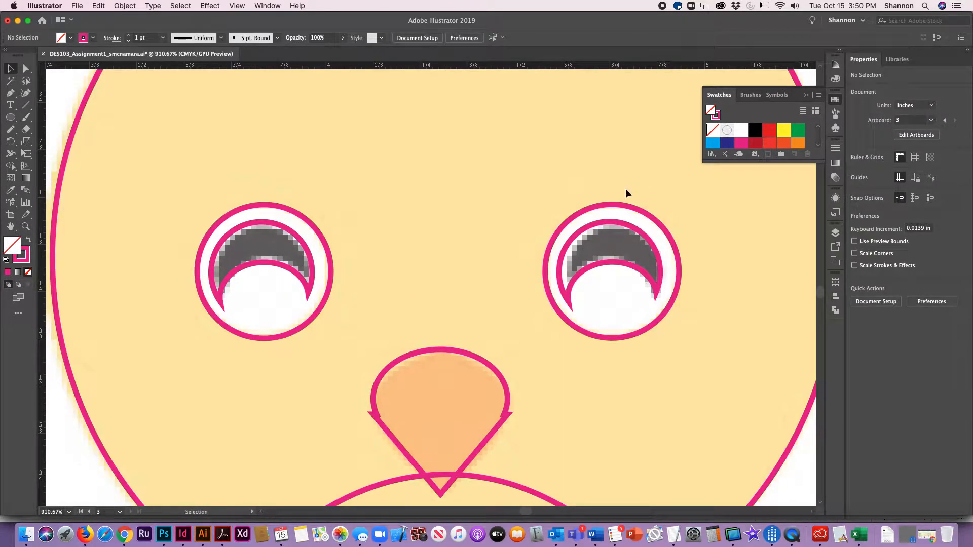
left_click(647, 242)
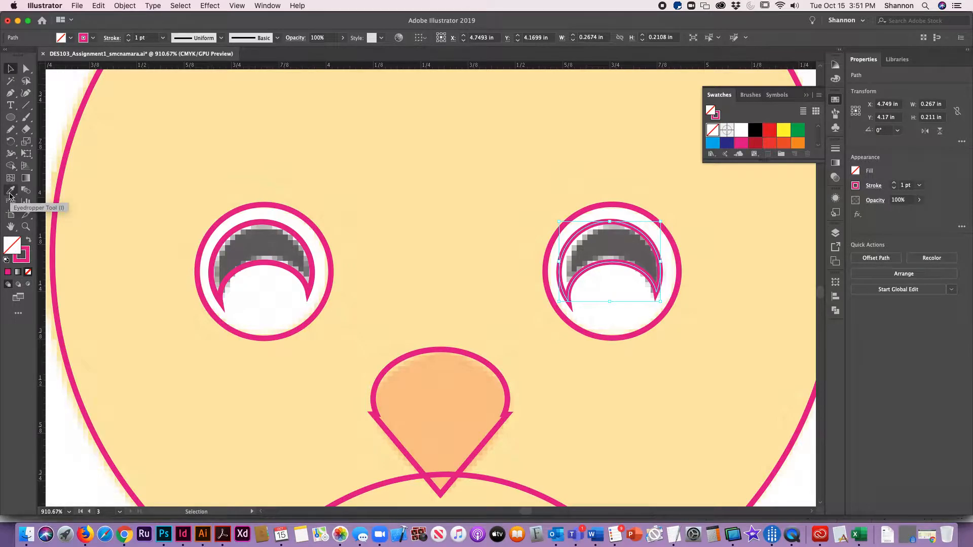
left_click(410, 195)
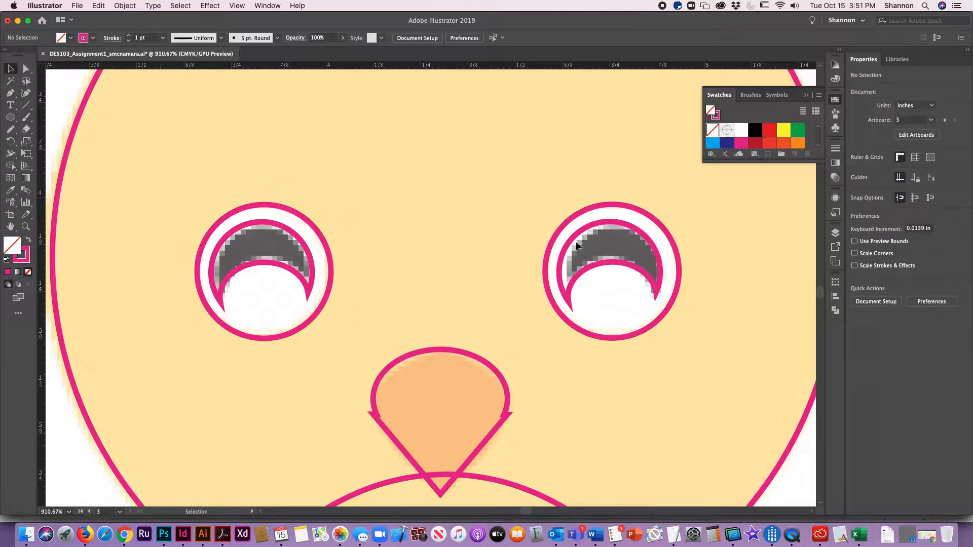
left_click(578, 239)
left_click(598, 226)
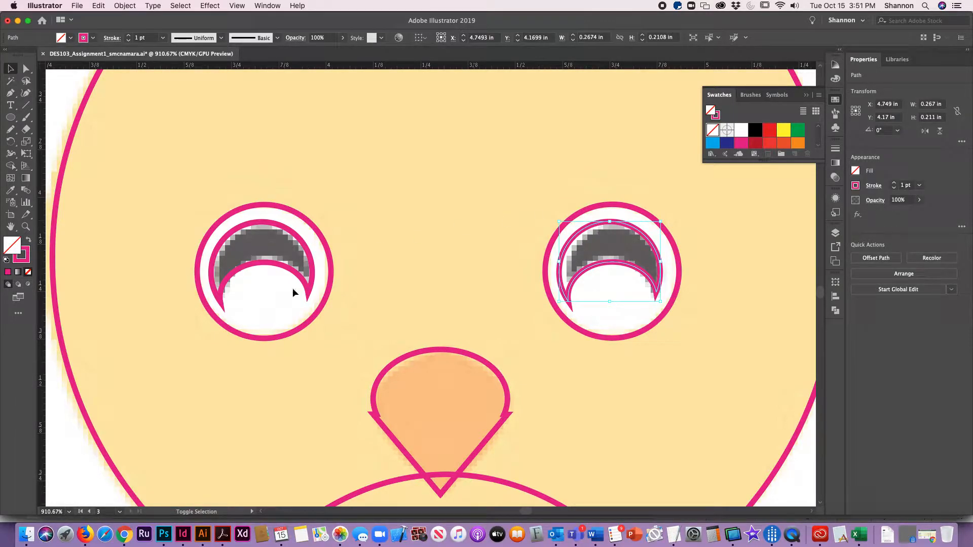
left_click(261, 226, "shift")
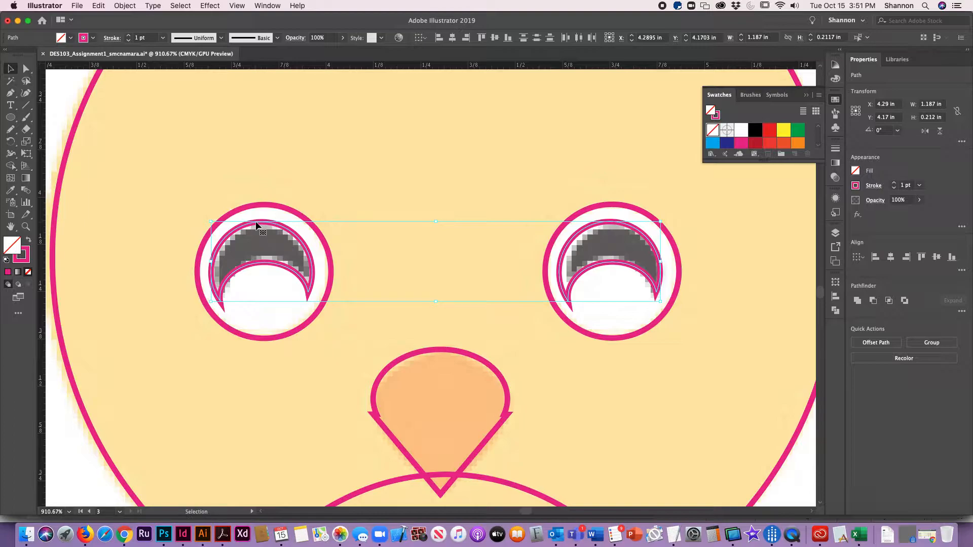
key("super+minus")
scroll(384, 393, "down", 15)
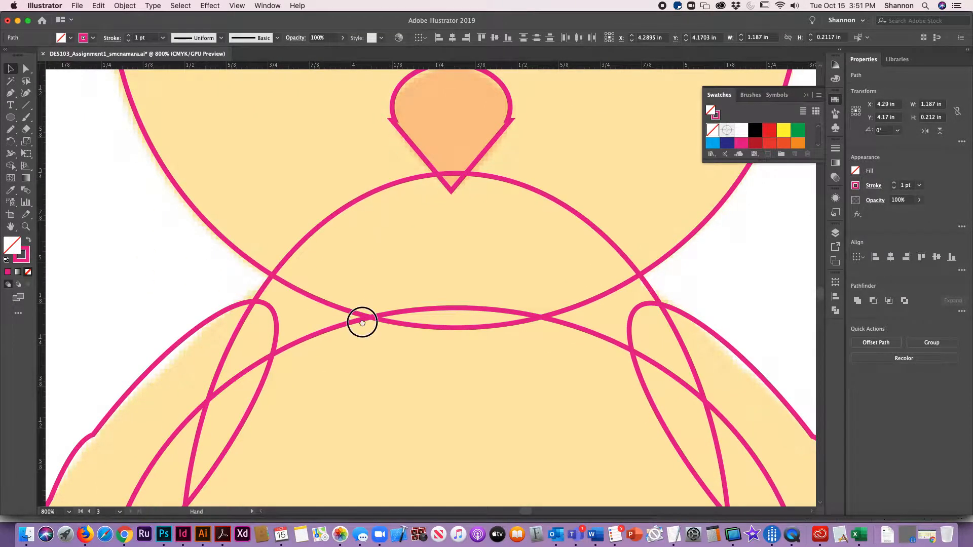
scroll(350, 274, "down", 10)
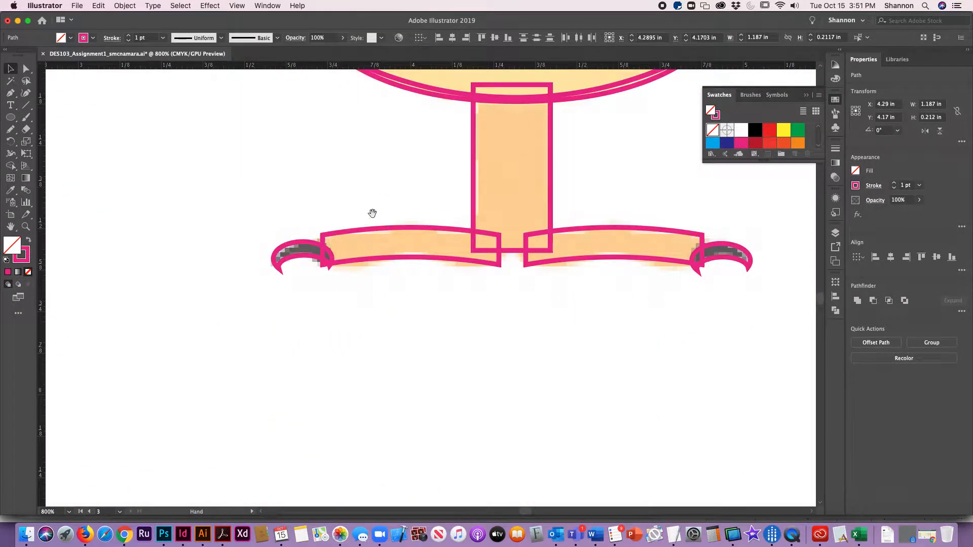
left_click(302, 248, "shift")
left_click(739, 254, "shift")
left_click(11, 190)
left_click(320, 238)
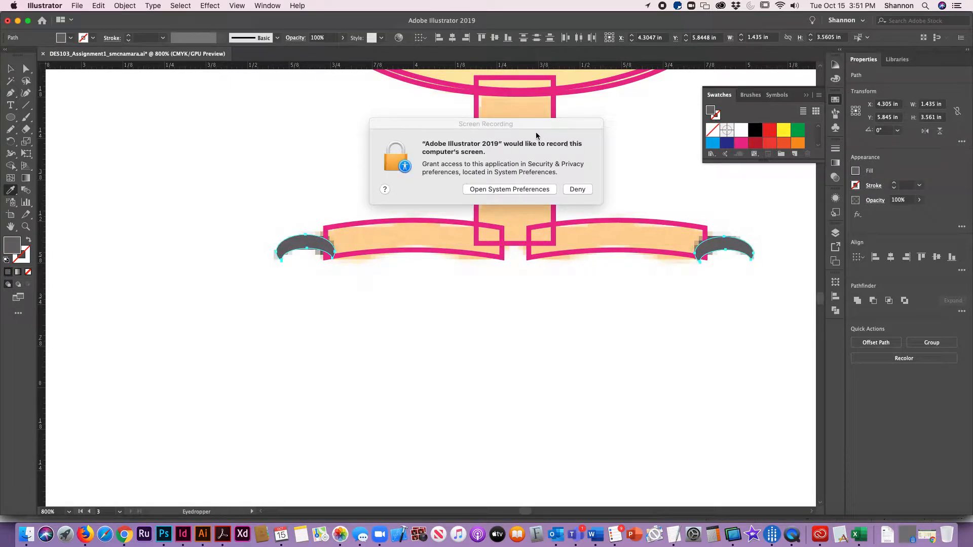
Dismiss the screen recording permission request and deselect the gray crescents
left_click(506, 126)
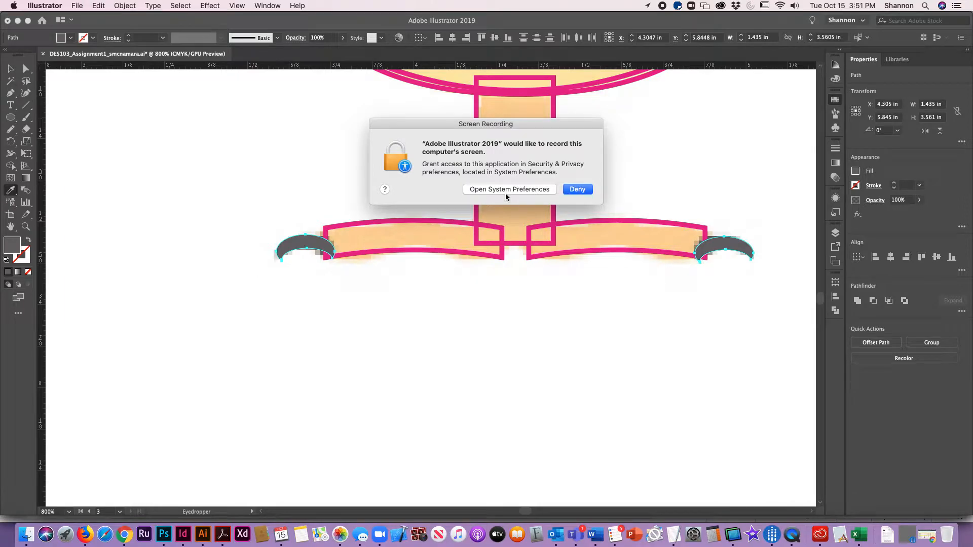
left_click_drag(463, 130, 491, 207)
left_click(517, 270)
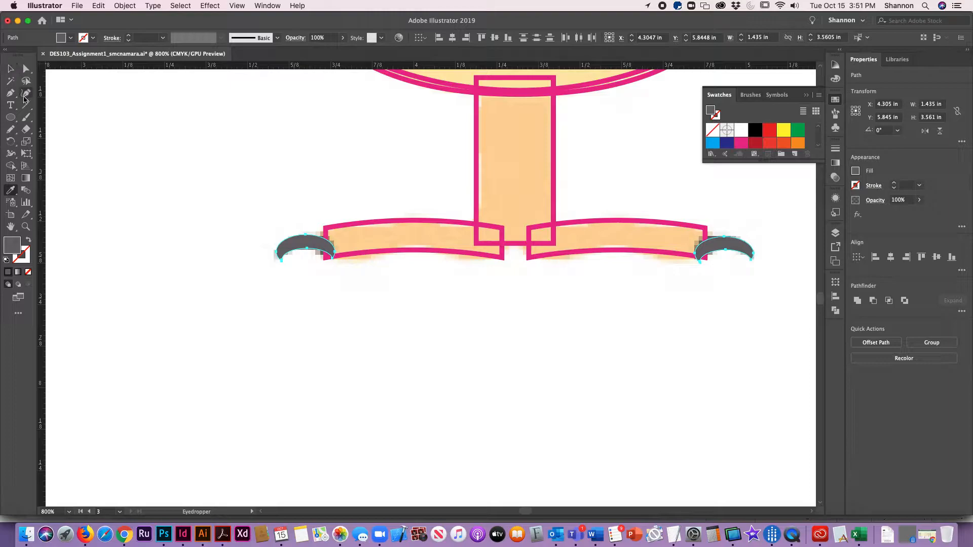
left_click(11, 68)
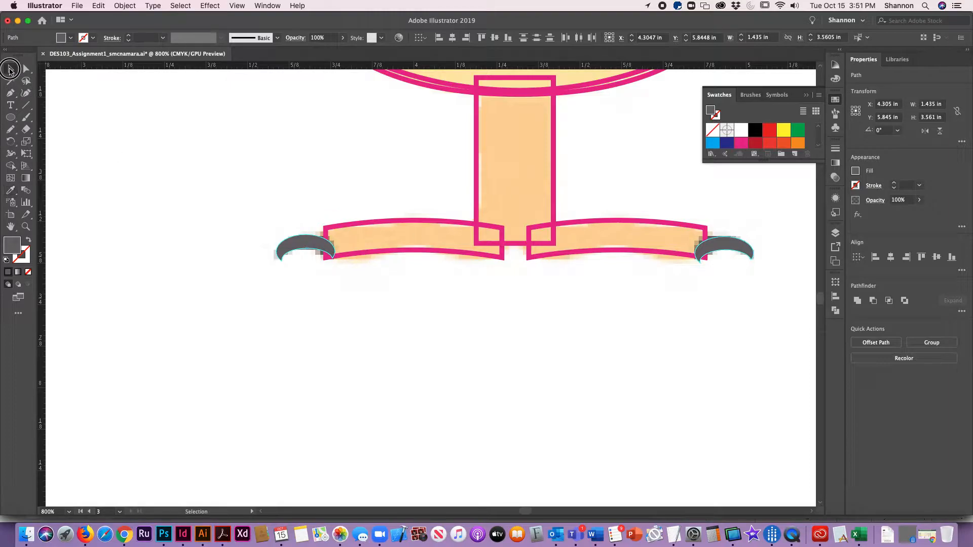
left_click(578, 347)
Fill both outer eye circles with the white sampled from inside the template's left eye, without a stroke
left_click_drag(535, 206, 386, 357)
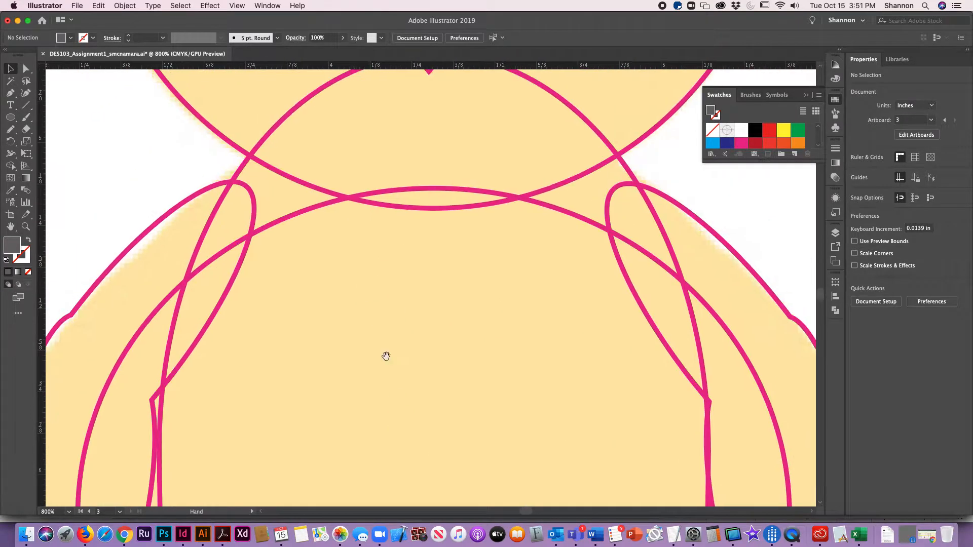
scroll(386, 356, "up", 10)
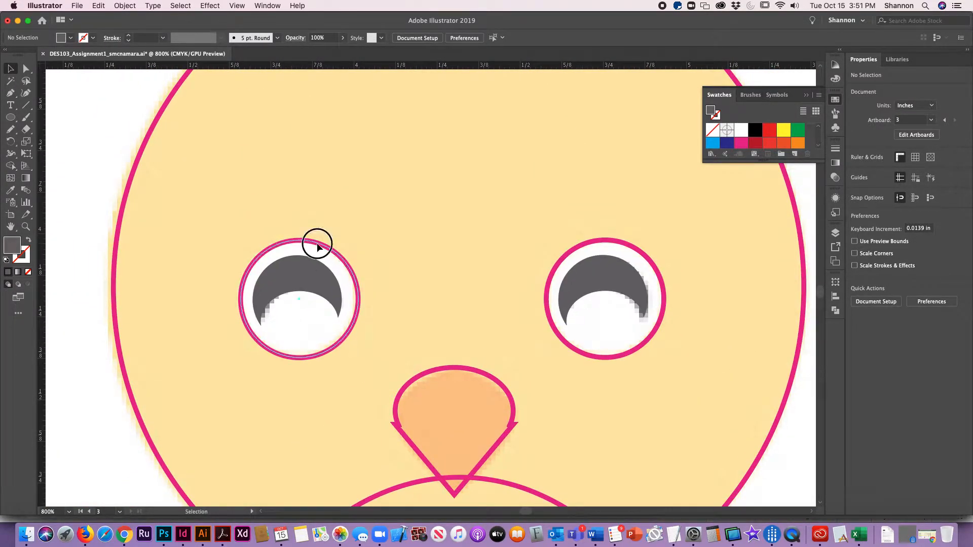
left_click(318, 246)
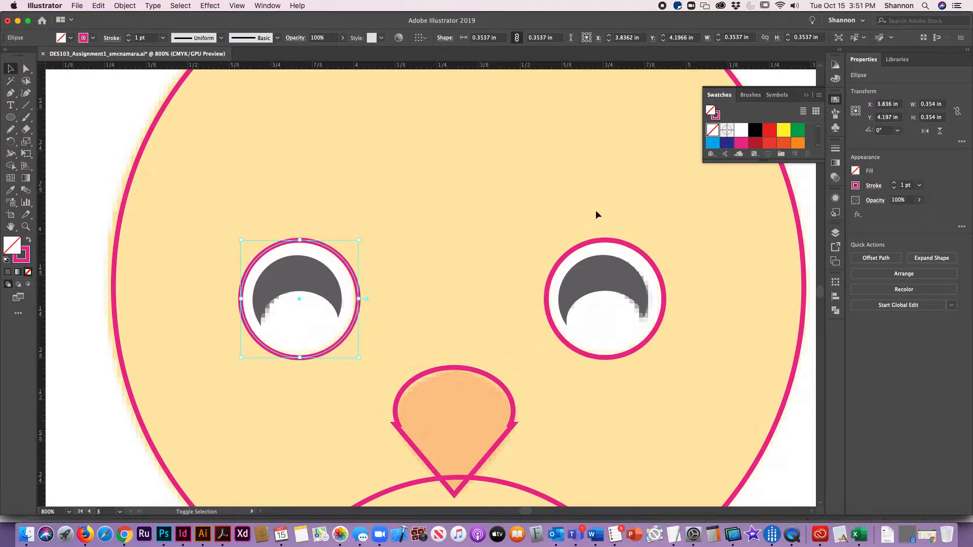
left_click(592, 244, "shift")
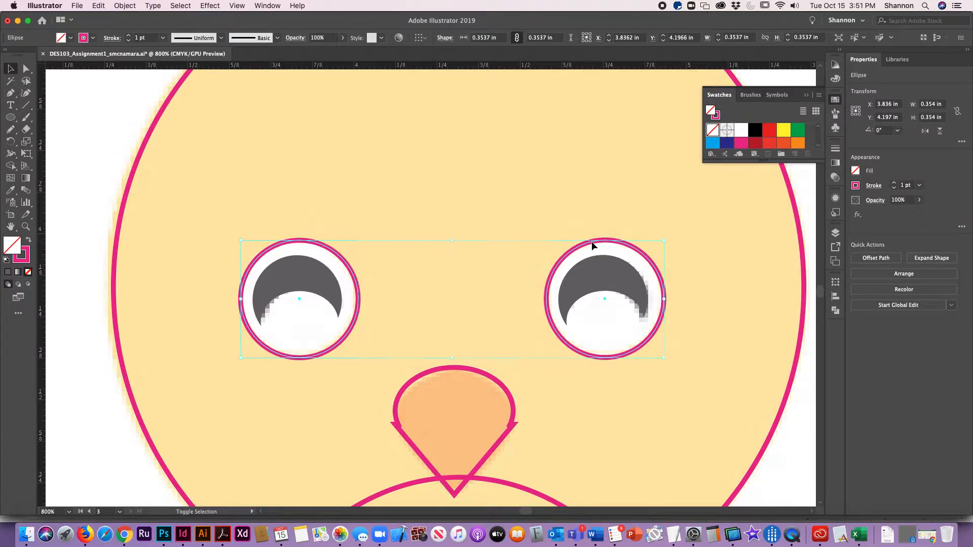
left_click(10, 191)
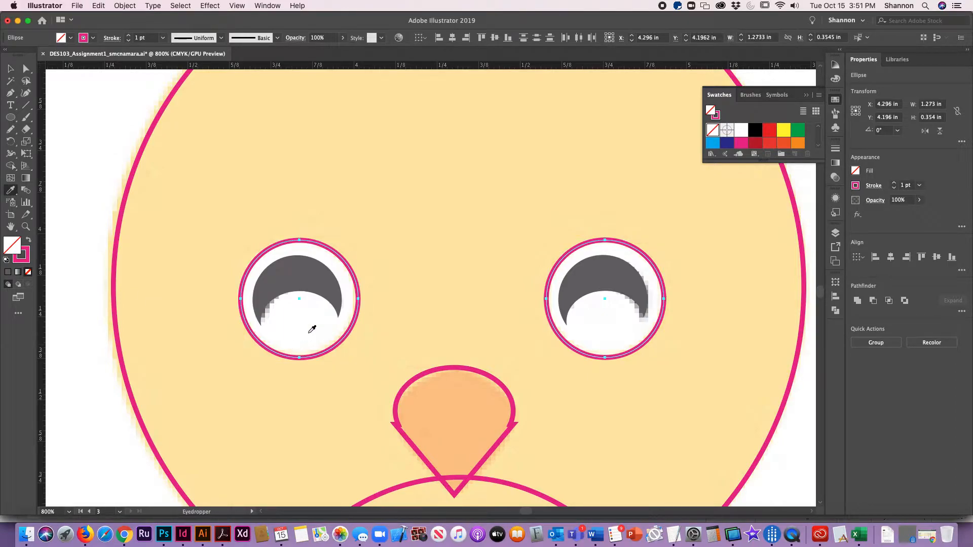
left_click(311, 330)
left_click(10, 68)
Fill the beak with the orange sampled from the template's beak, without a stroke, and deselect it
scroll(523, 452, "down", 5)
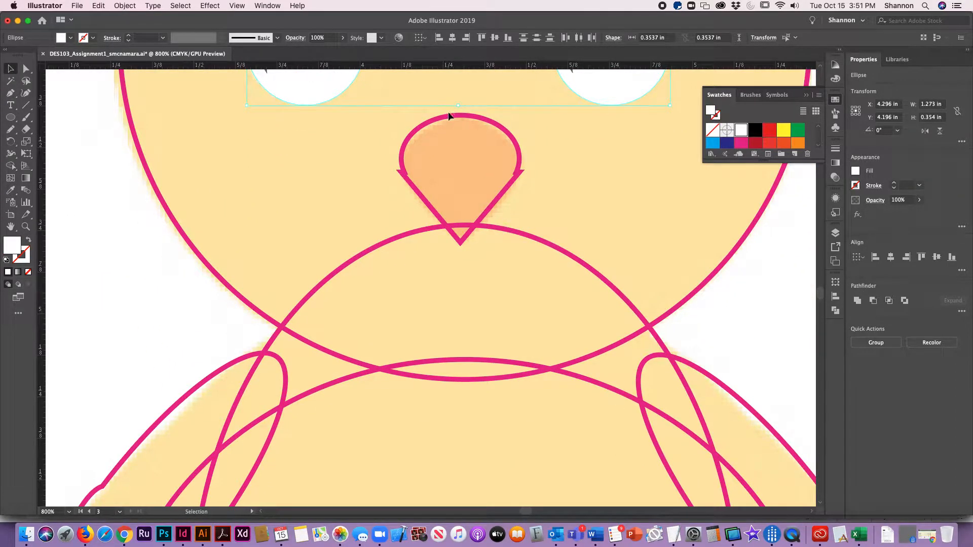
left_click(448, 116)
left_click(10, 190)
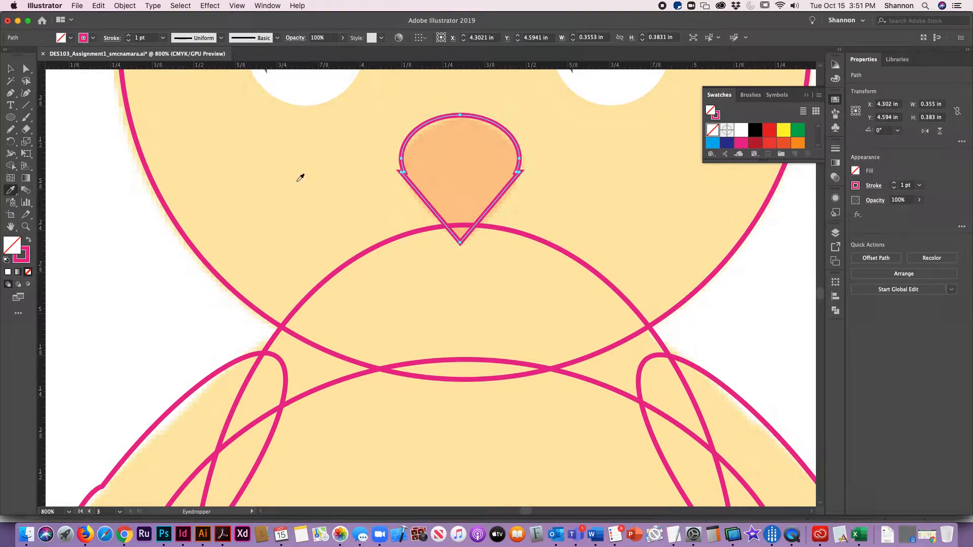
left_click(471, 158)
left_click(10, 68)
left_click(122, 292)
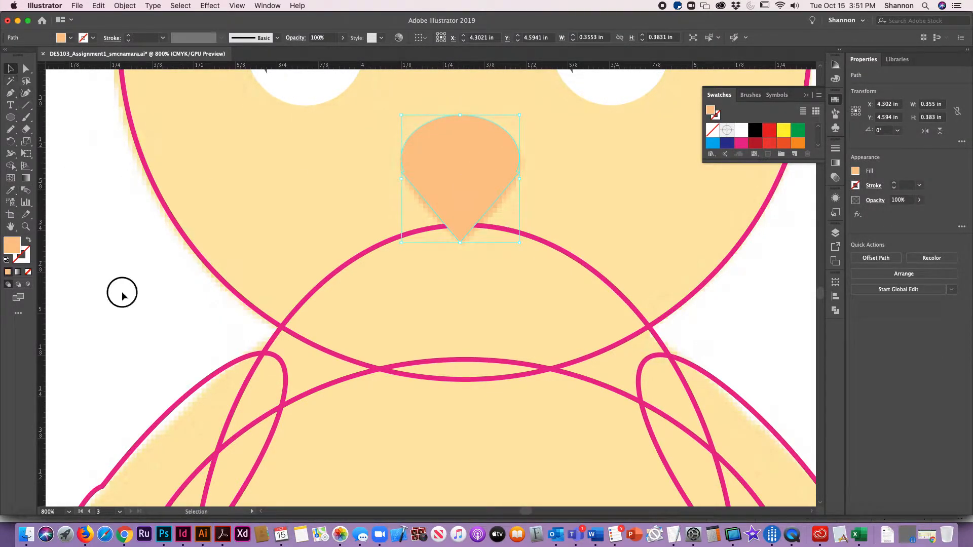
Fill the leg rectangle and both foot shapes with the light orange sampled from the template's leg, without a stroke
scroll(508, 224, "down", 15)
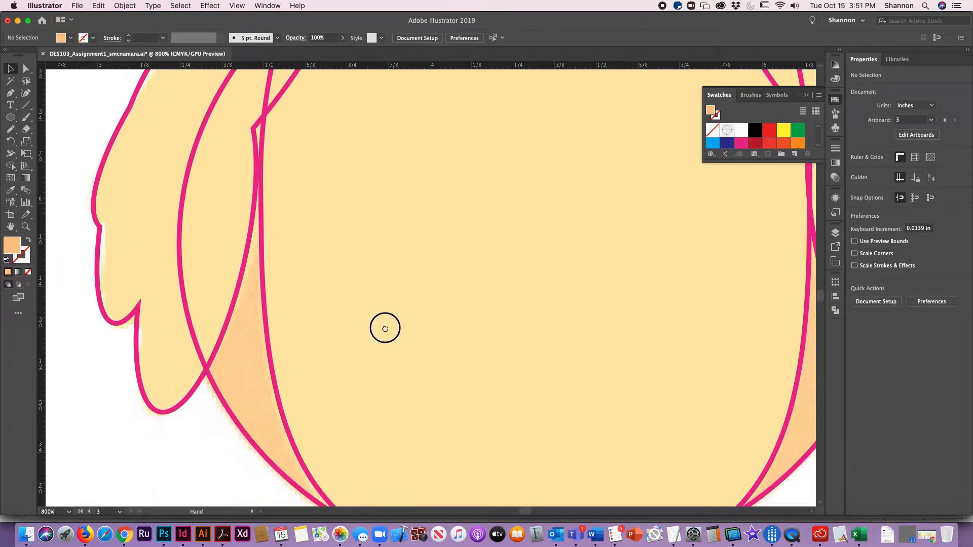
scroll(335, 261, "down", 8)
left_click_drag(375, 296, 587, 435)
left_click(10, 190)
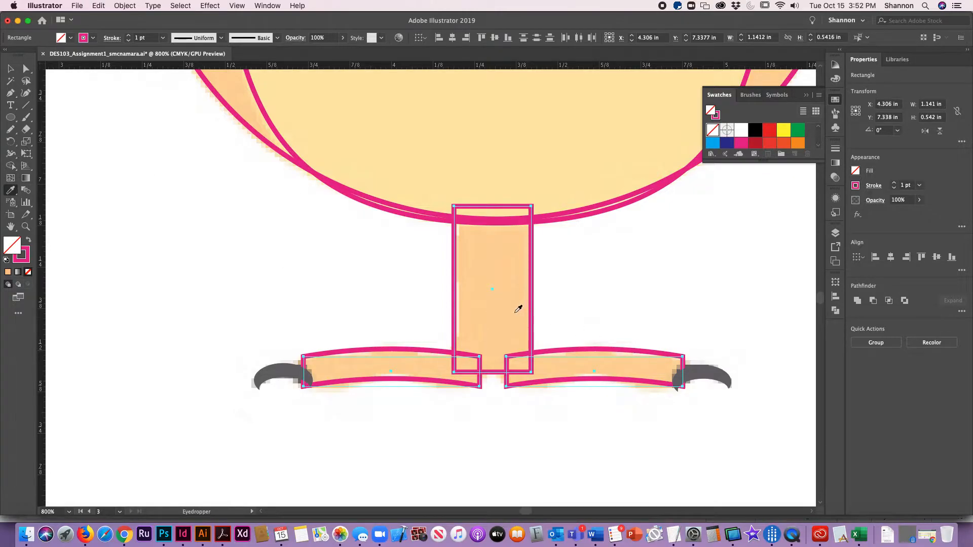
left_click(519, 309)
left_click(14, 67)
left_click(579, 285)
Fill the hair tuft, head, both wings and tall inner body ellipse with the pale yellow sampled from the template's body
left_click_drag(579, 285, 559, 257)
key("super+minus")
scroll(435, 226, "up", 15)
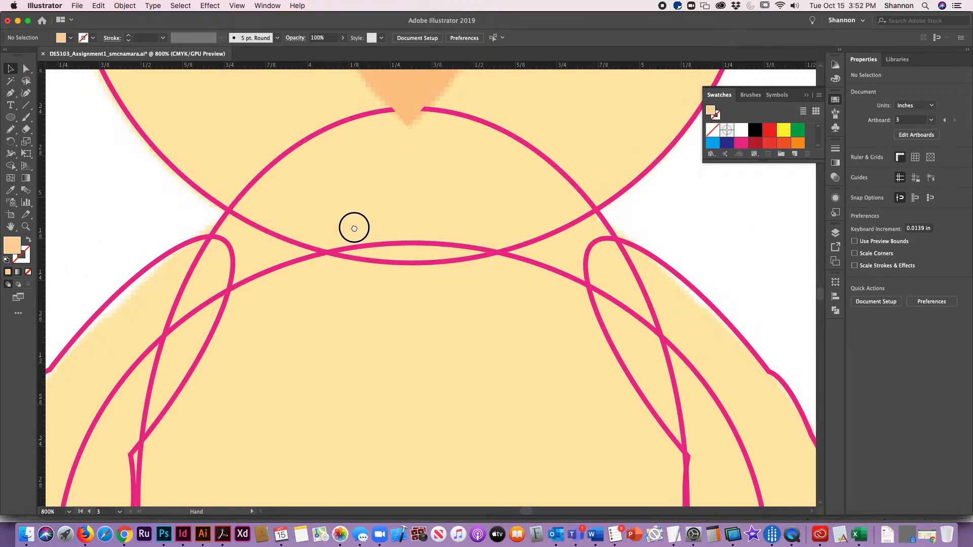
key("super+minus")
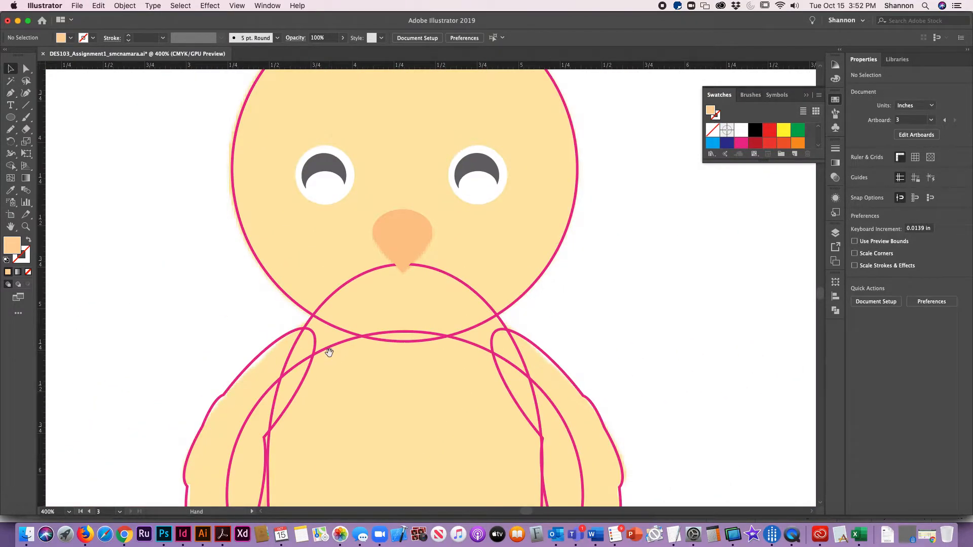
left_click_drag(469, 195, 428, 391)
left_click_drag(263, 127, 419, 224)
scroll(317, 359, "down", 10)
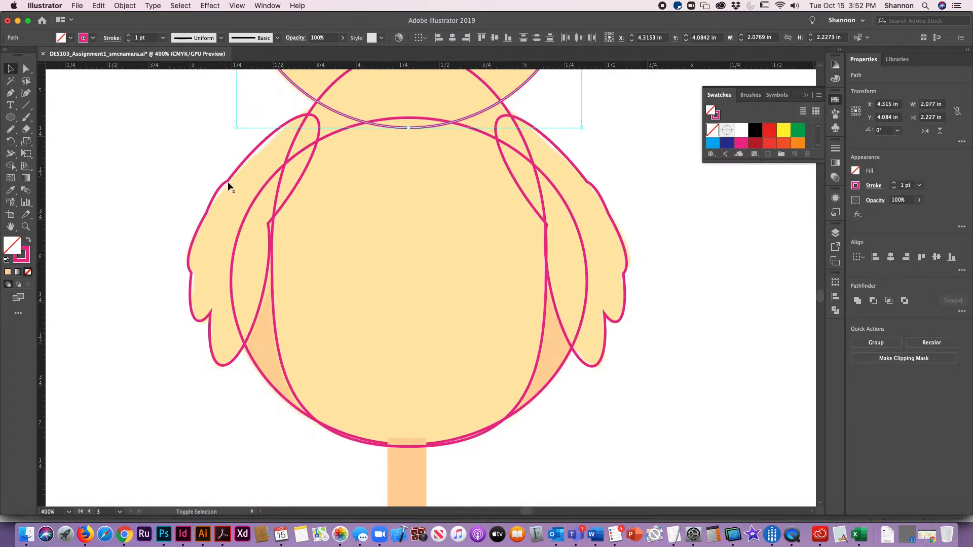
left_click(196, 229)
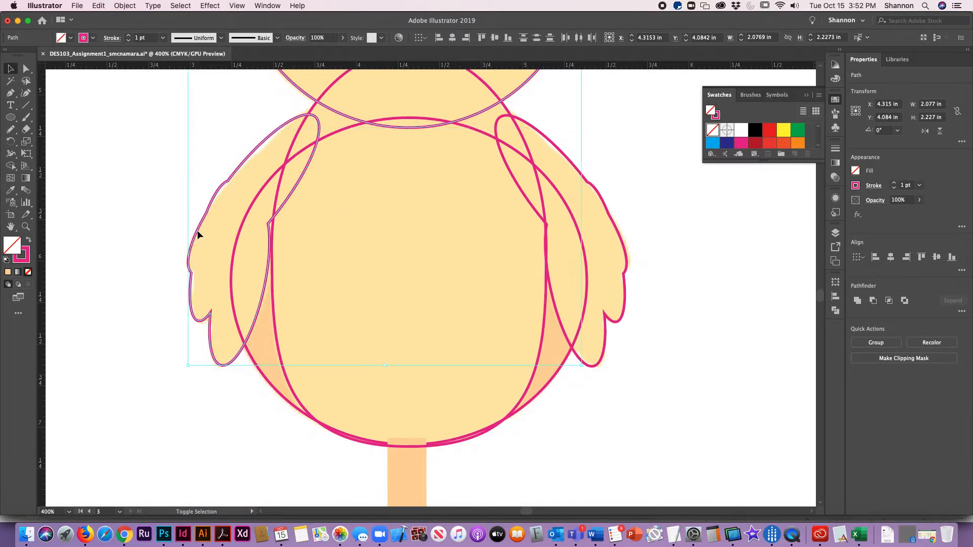
left_click(273, 284, "shift")
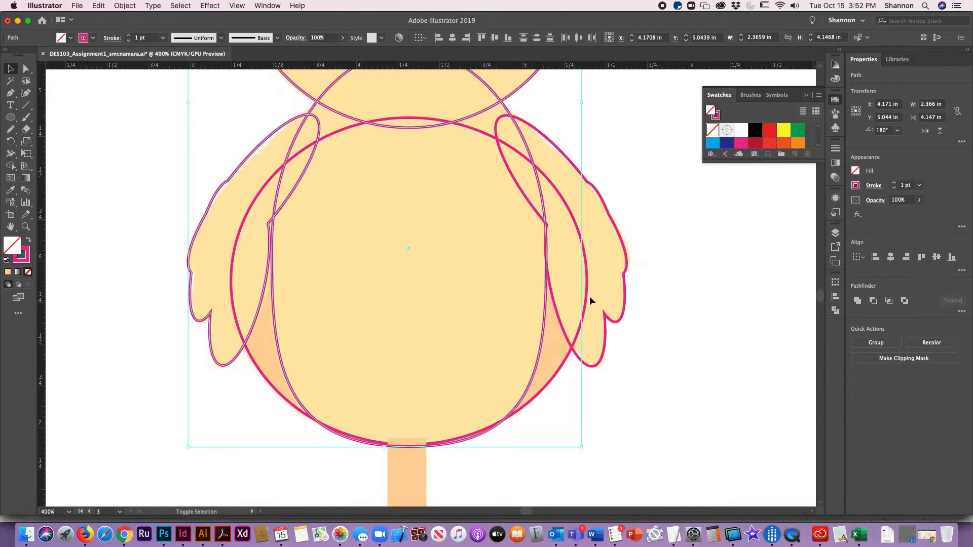
left_click(617, 327, "shift")
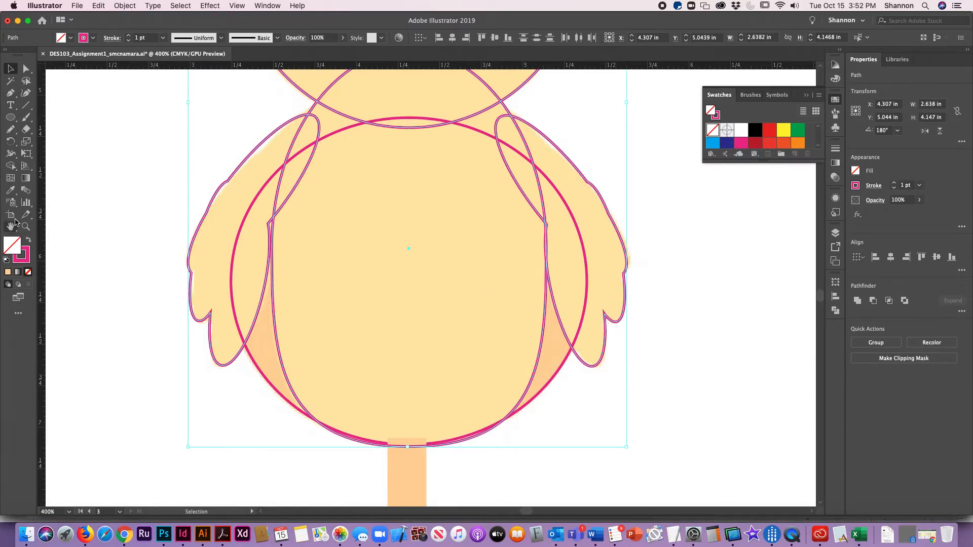
left_click(10, 190)
left_click(429, 257)
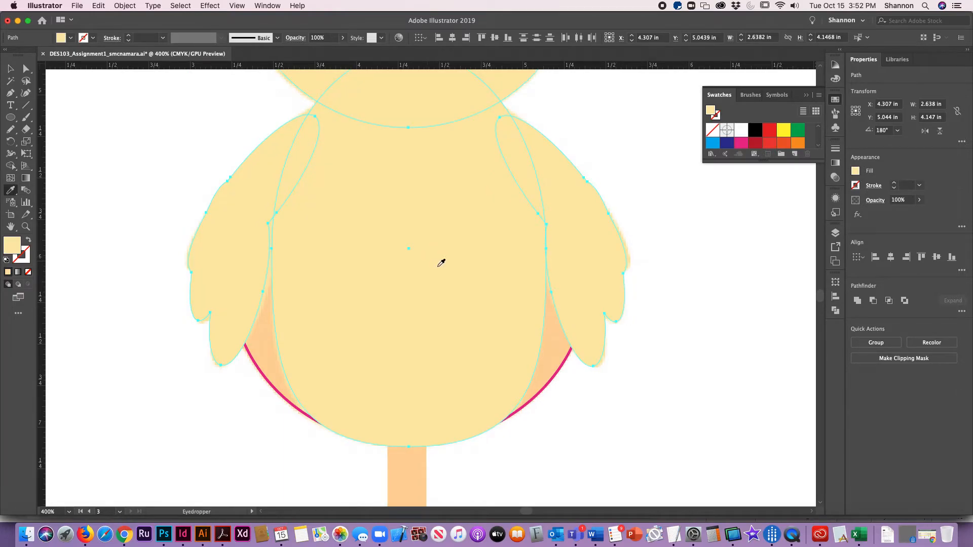
Fill the wide body ellipse behind the wings with the template's light orange shading color, deselect it, and show the whole chick
scroll(441, 262, "up", 5)
scroll(445, 294, "down", 3)
left_click(11, 69)
left_click(270, 454)
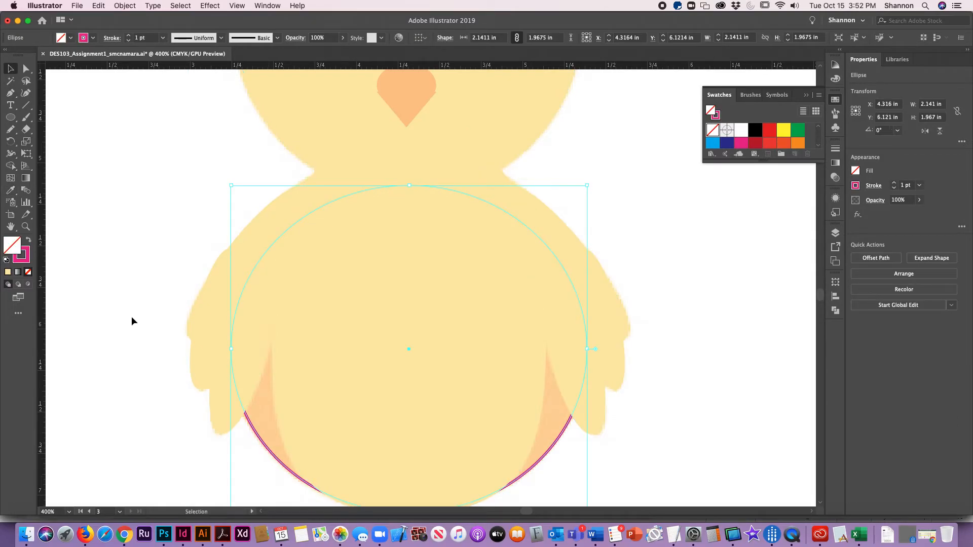
left_click(11, 192)
left_click(268, 404)
left_click(10, 70)
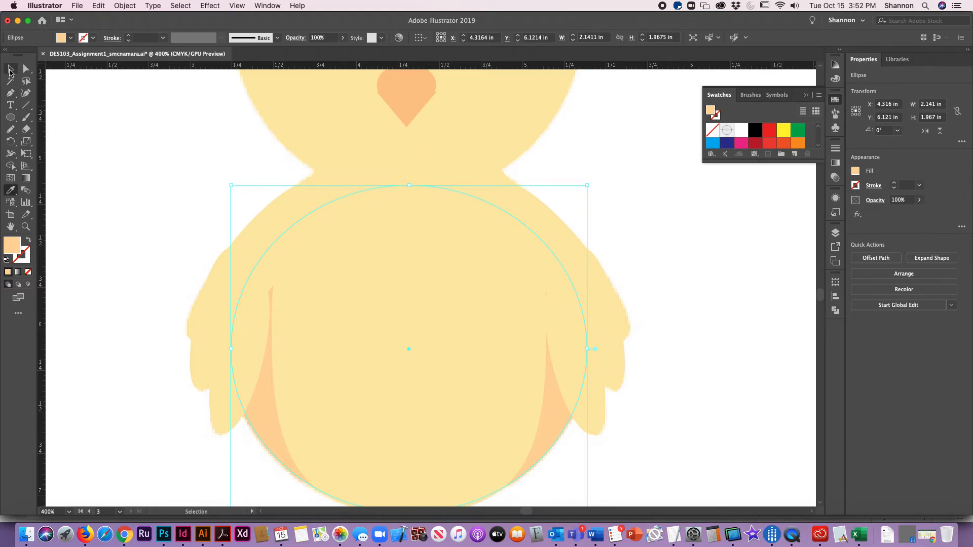
left_click(152, 176)
key("super+minus")
key("super+minus")
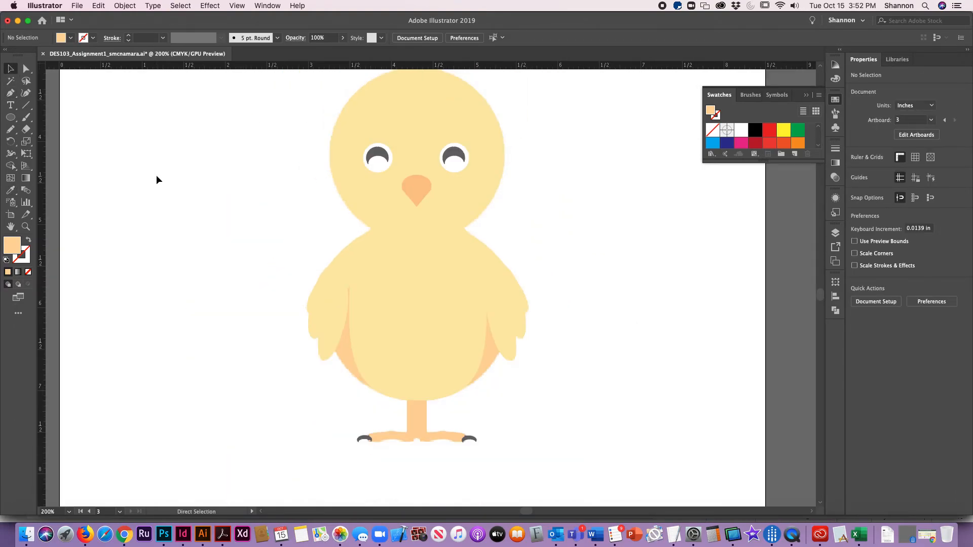
left_click_drag(550, 352, 487, 385)
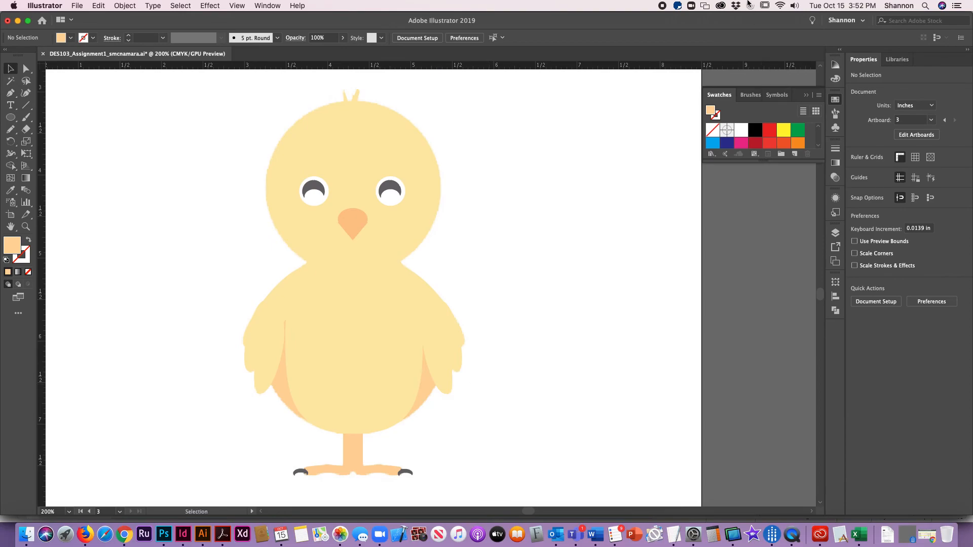